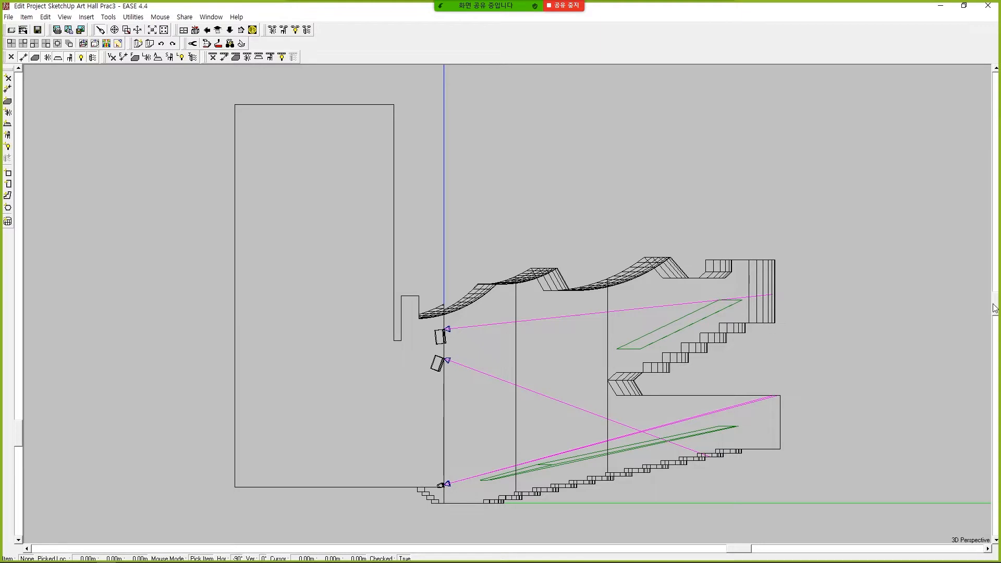
# Set the delay of the Main L Down Fill loudspeaker to 5 ms
pyautogui.moveTo(748, 549)
pyautogui.mouseDown()
pyautogui.moveTo(688, 548)
pyautogui.moveTo(746, 536)
pyautogui.mouseUp()
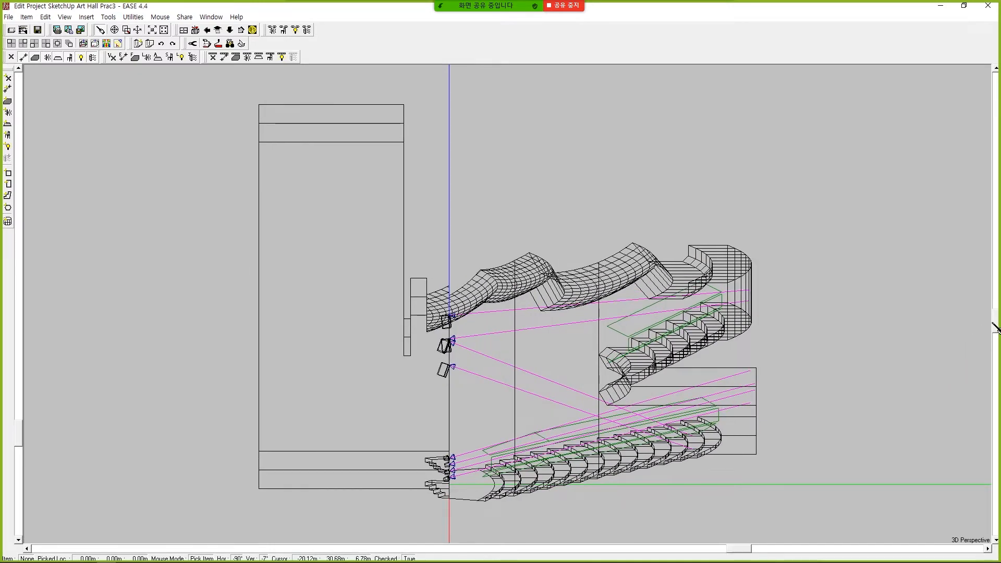
pyautogui.moveTo(994, 326); pyautogui.dragTo(993, 308)
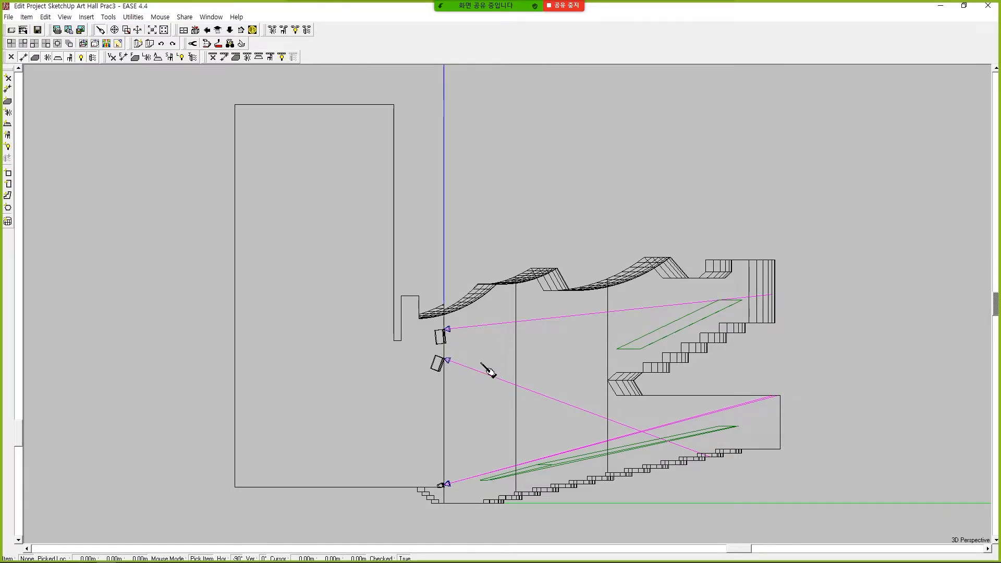
pyautogui.rightClick(452, 361)
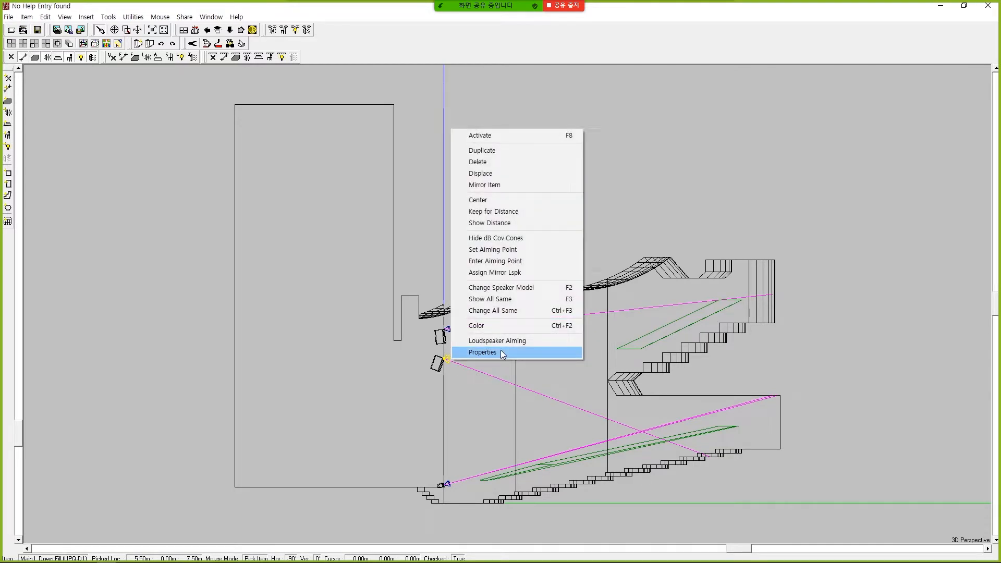
pyautogui.click(501, 352)
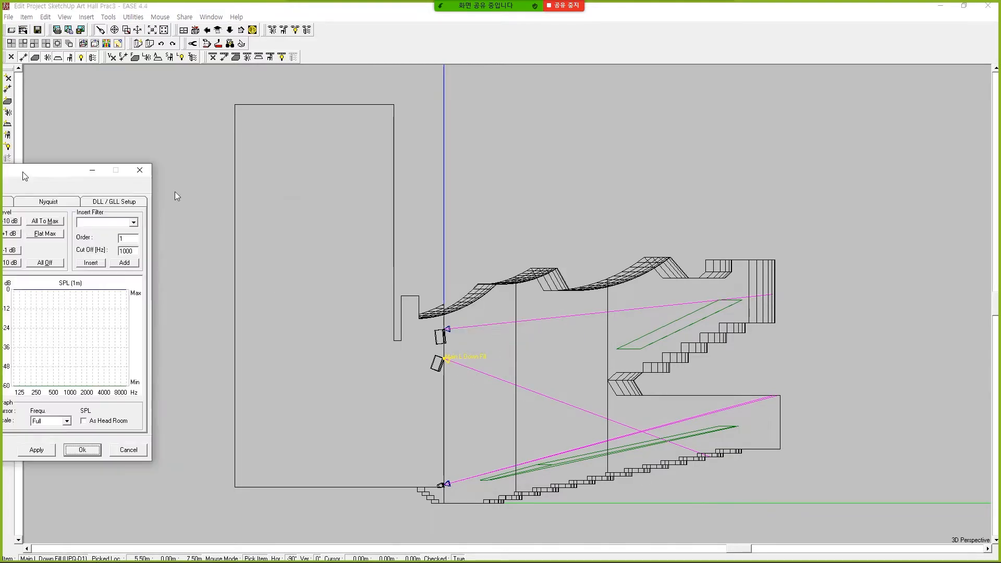
pyautogui.doubleClick(388, 410)
pyautogui.write('5')
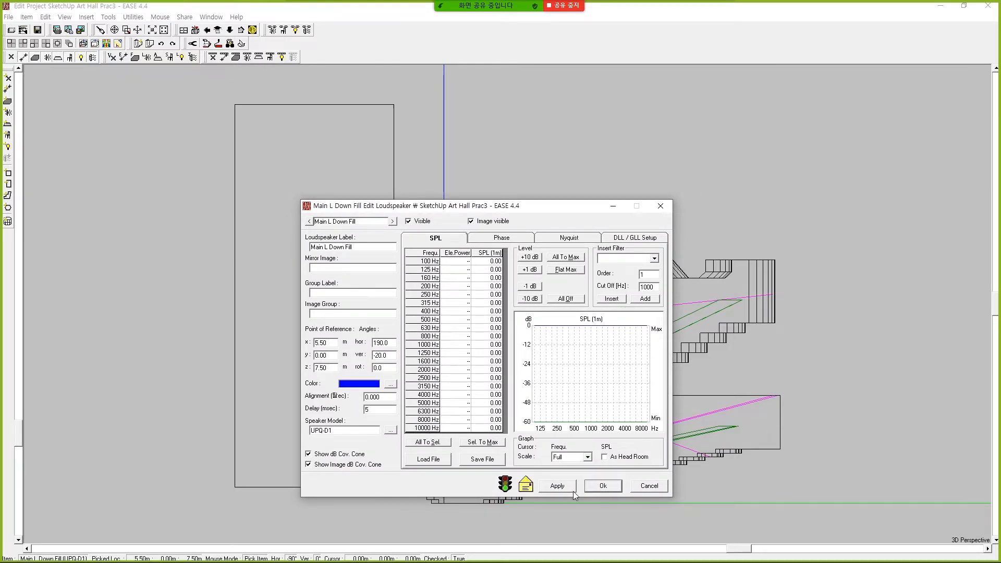
pyautogui.click(602, 486)
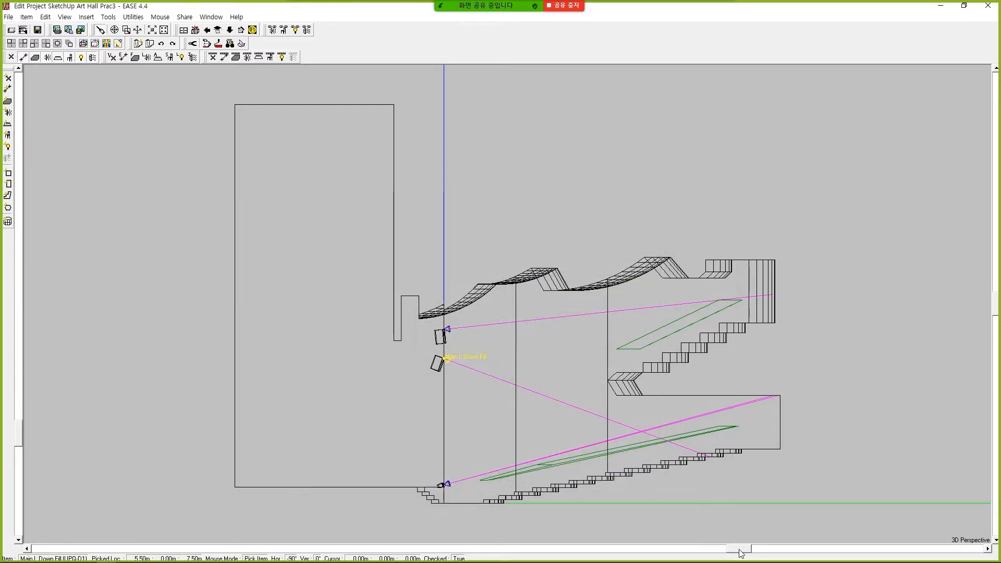
# Set the delay of the Main L Down loudspeaker on the opposite side to 5 ms
pyautogui.moveTo(737, 550); pyautogui.dragTo(674, 547)
pyautogui.rightClick(547, 359)
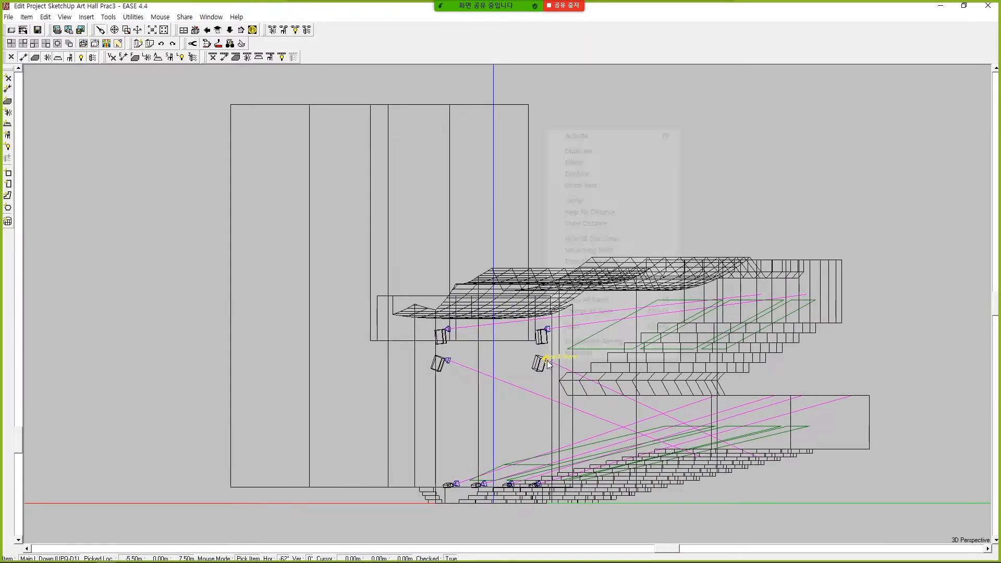
pyautogui.click(578, 352)
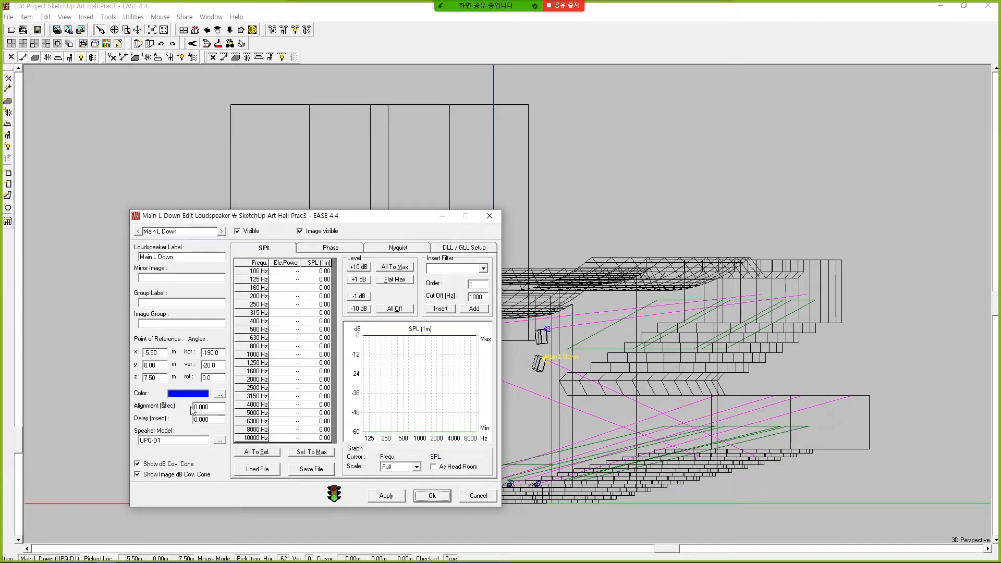
pyautogui.doubleClick(201, 419)
pyautogui.write('5')
pyautogui.click(432, 496)
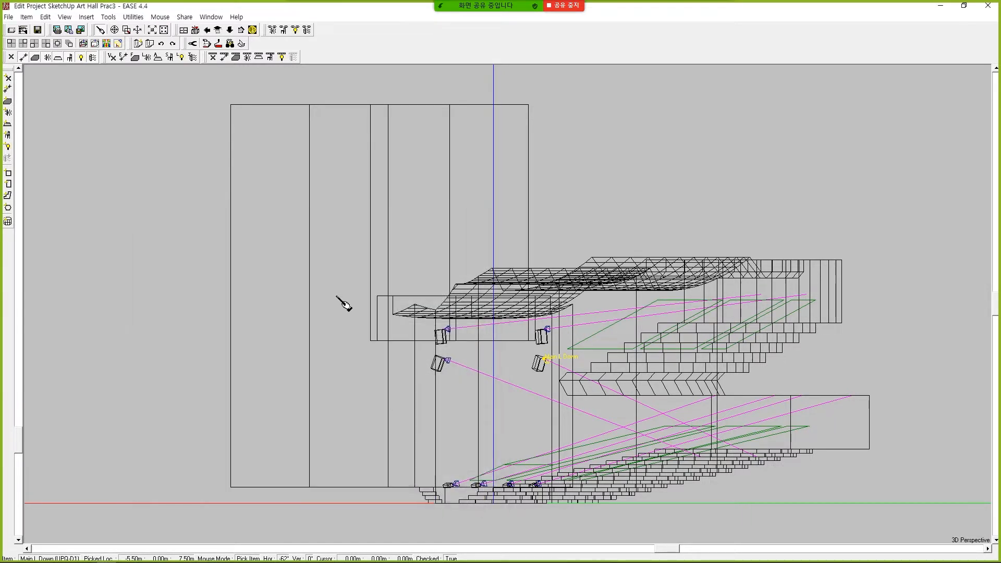
# Save the edited room data and switch to the Eyes view of the hall
pyautogui.click(8, 17)
pyautogui.click(38, 47)
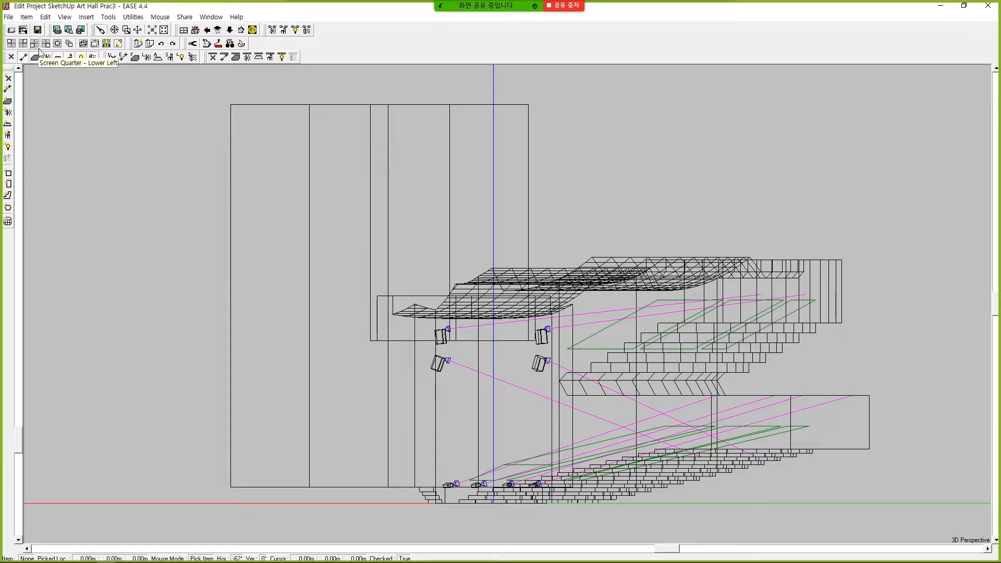
pyautogui.hotkey('alt', 'Tab')
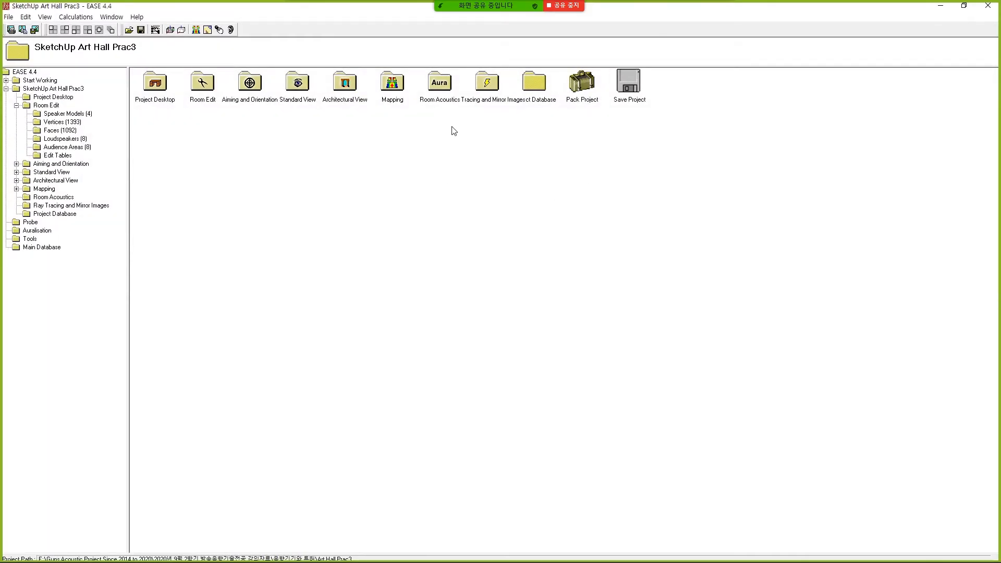
pyautogui.click(941, 6)
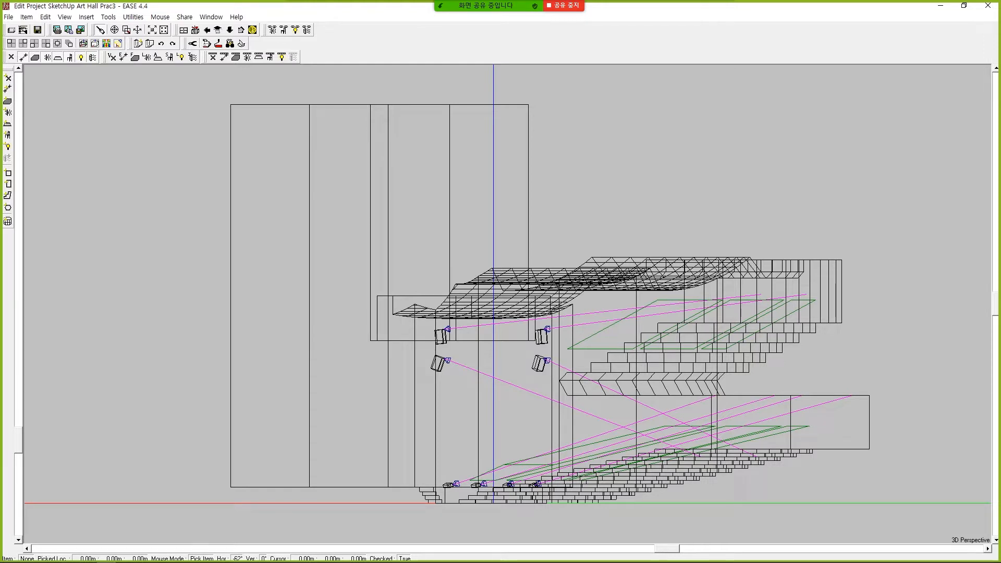
pyautogui.click(132, 556)
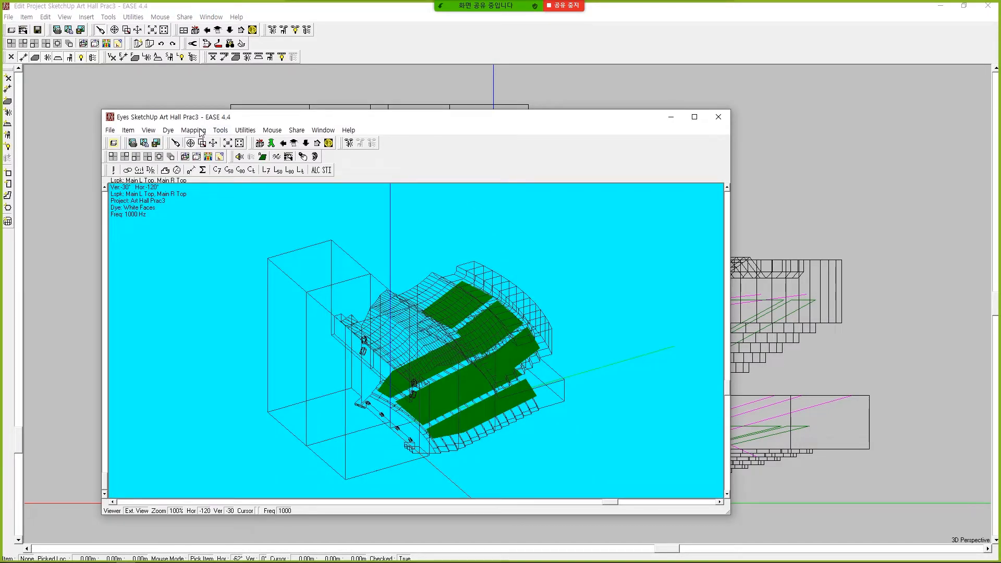
# Set up a standard mapping calculation that uses every loudspeaker from Front Fill through Main R Top
pyautogui.click(201, 131)
pyautogui.click(200, 131)
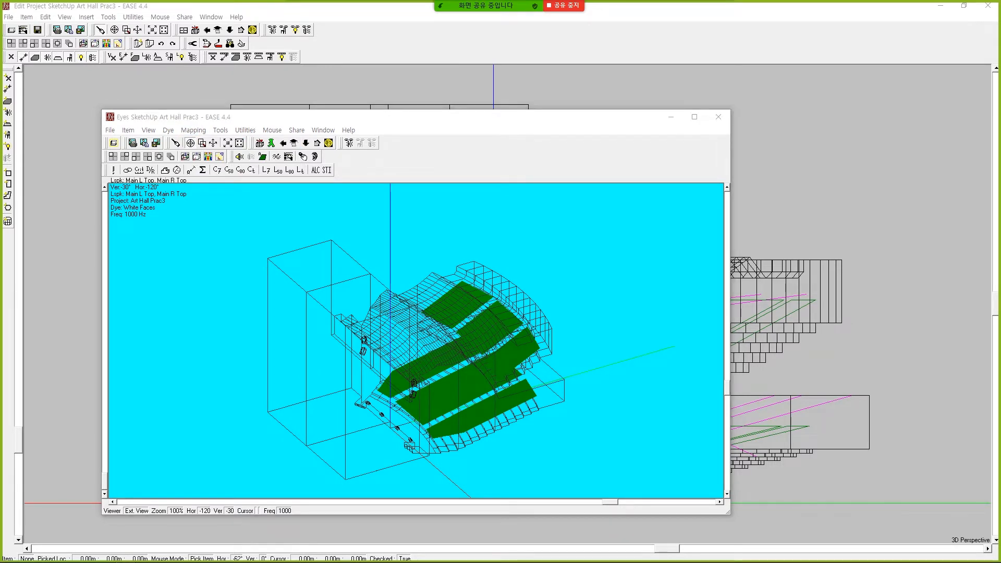
pyautogui.click(608, 288)
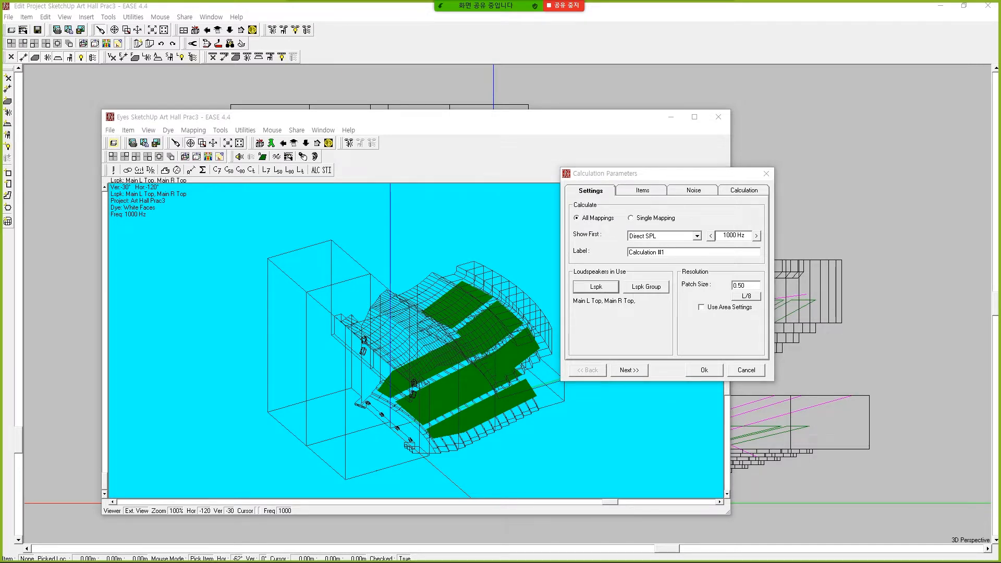
pyautogui.click(655, 248)
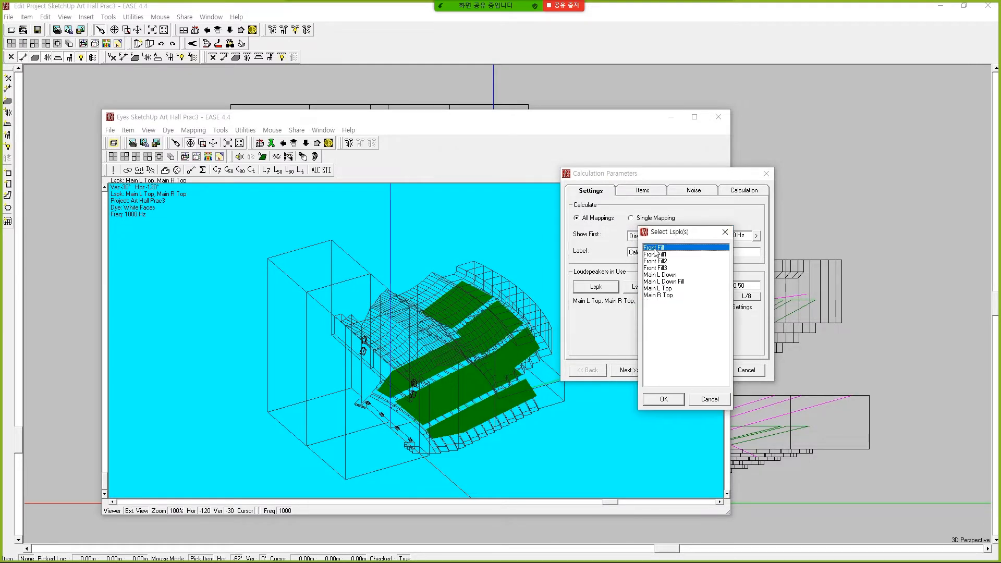
pyautogui.keyDown('shift'); pyautogui.click(663, 295); pyautogui.keyUp('shift')
pyautogui.click(675, 400)
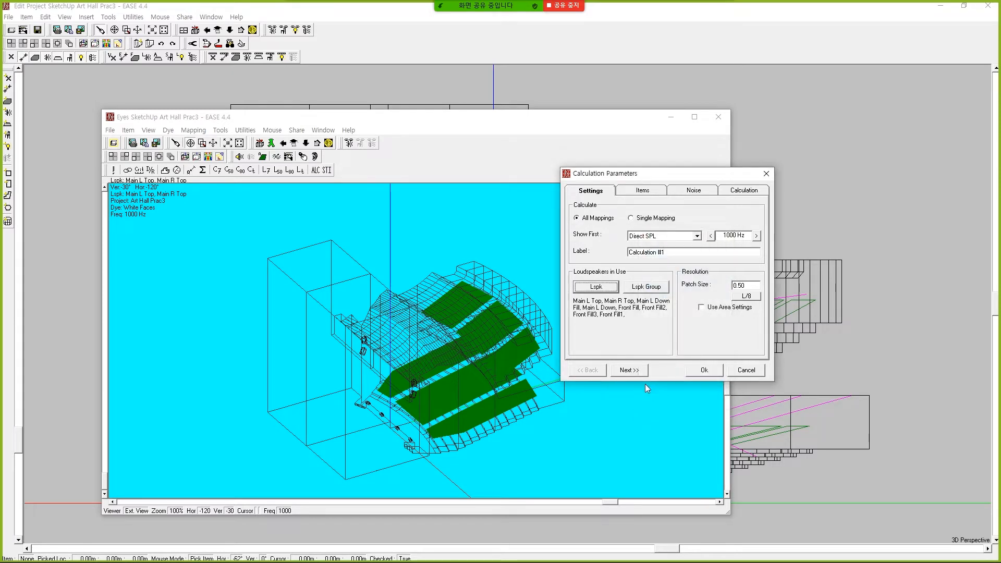
# Run the mapping calculation with Map With Shadow, Interference Sum and 1/3rd Octave enabled
pyautogui.click(639, 371)
pyautogui.click(639, 371)
pyautogui.click(688, 218)
pyautogui.click(688, 218)
pyautogui.click(631, 370)
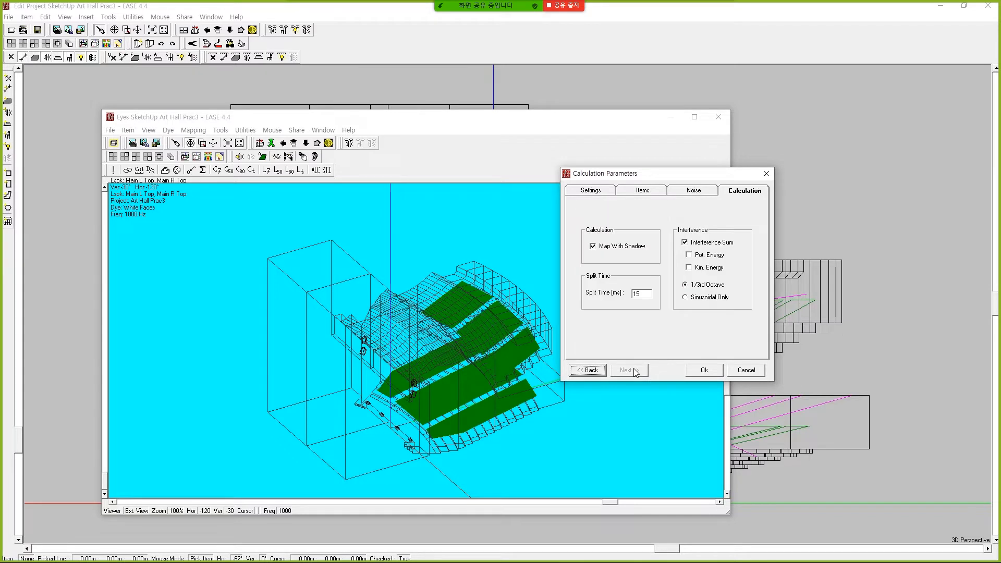
pyautogui.click(703, 370)
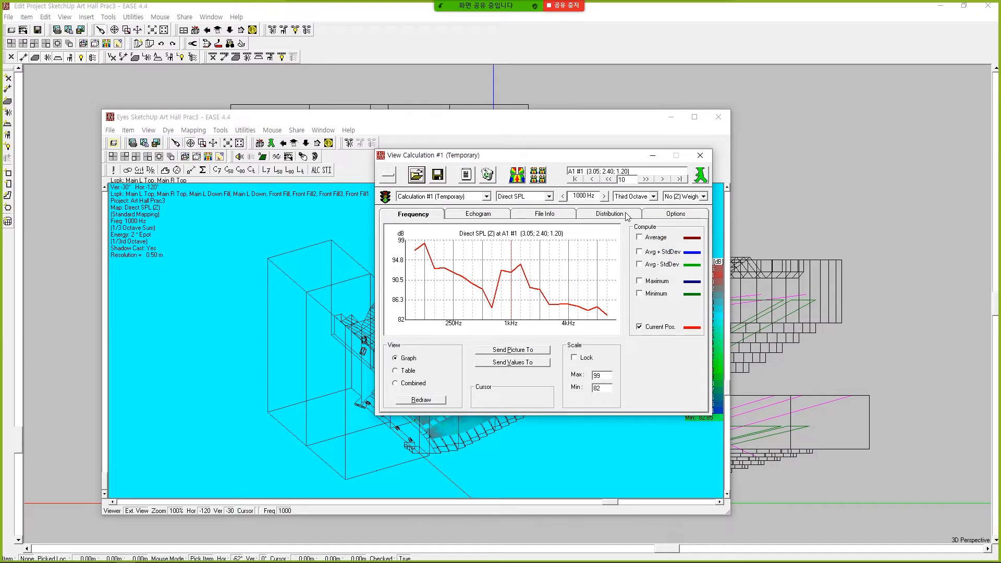
# Display the distribution of Direct SPL values at 1000 Hz with the bandwidth set to One Octave
pyautogui.click(628, 214)
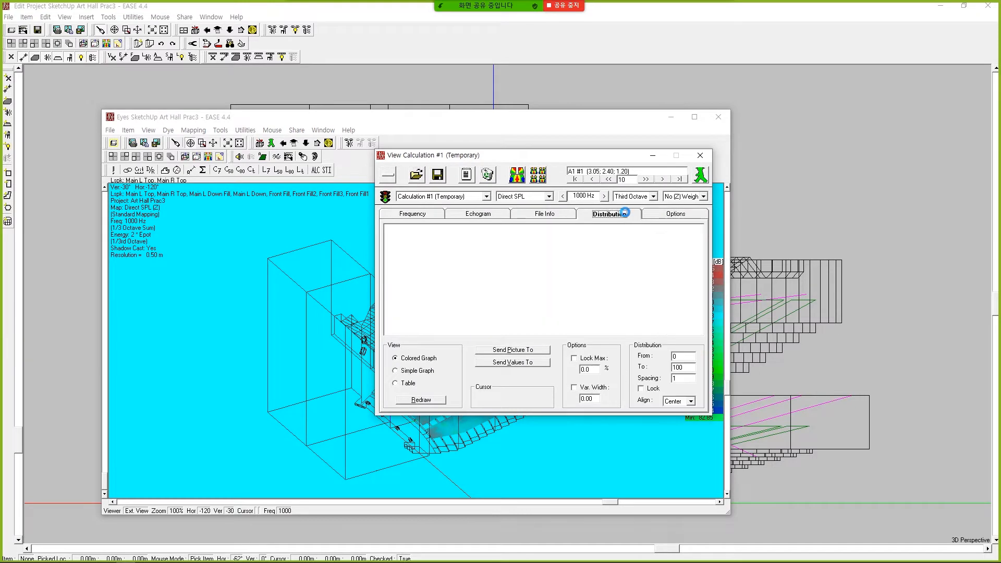
pyautogui.click(653, 196)
pyautogui.click(616, 205)
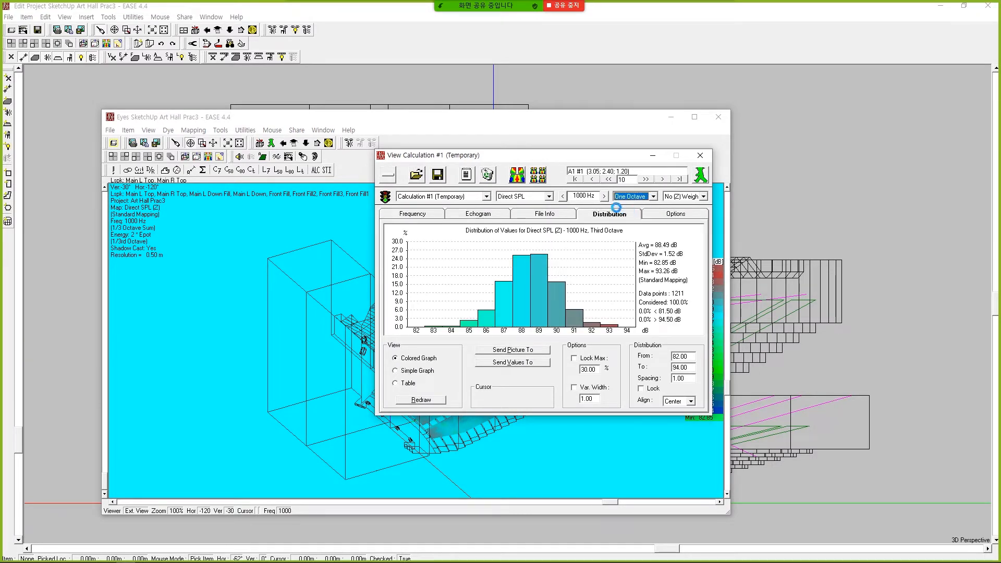
# Examine the Direct SPL distribution band by band up to 4000 Hz, and show the 4000 Hz map with the graph collapsed
pyautogui.click(603, 196)
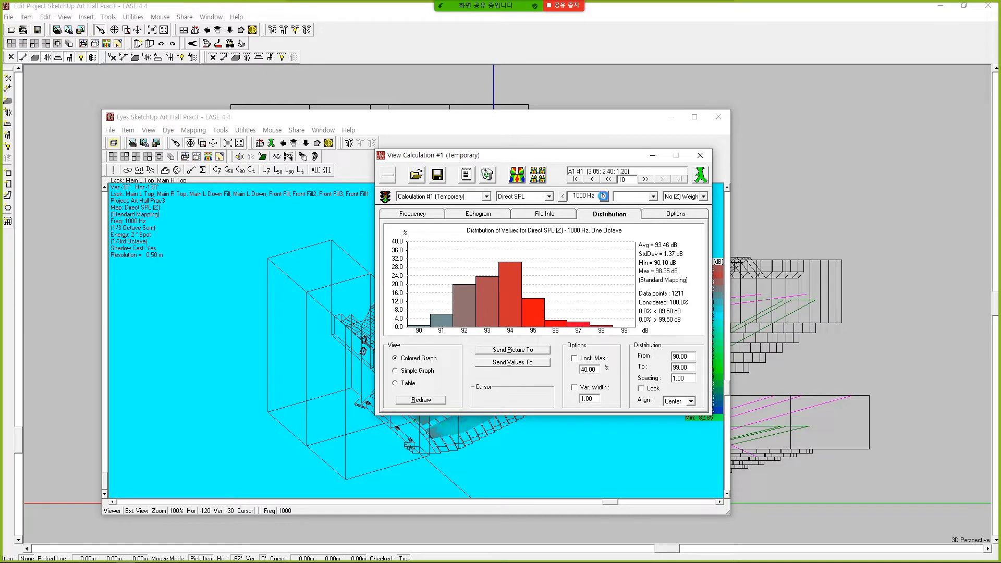
pyautogui.click(603, 196)
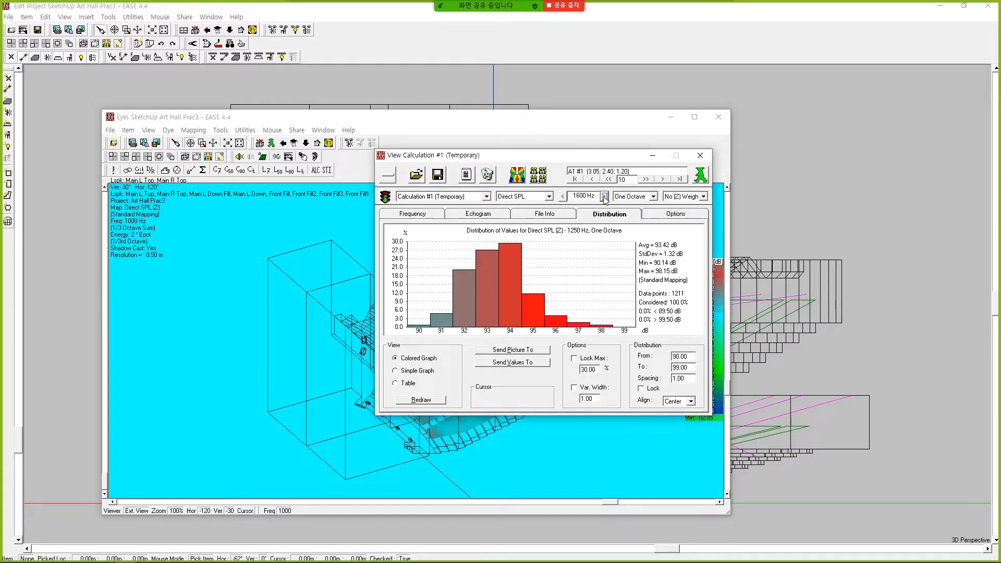
pyautogui.click(603, 196)
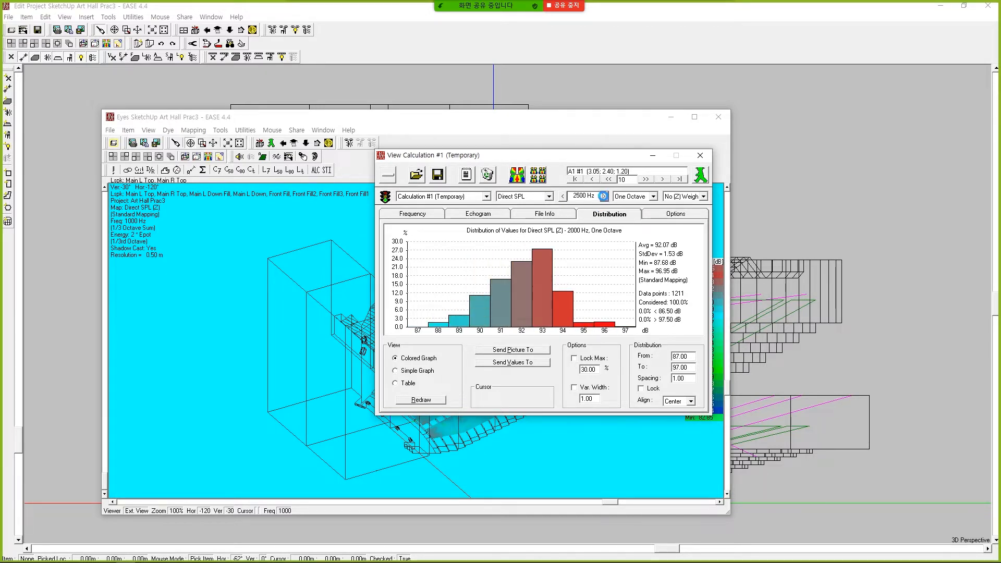
pyautogui.click(603, 196)
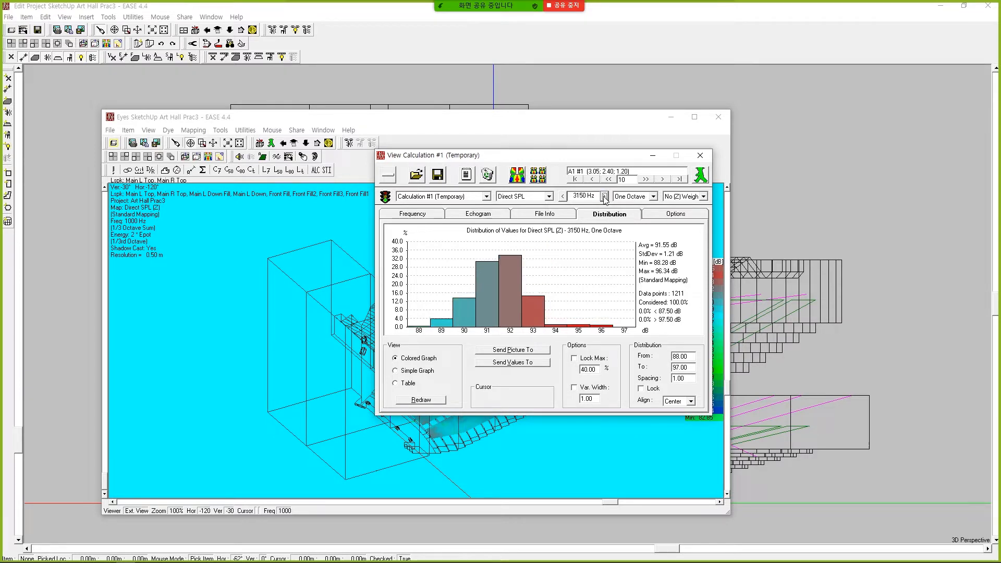
pyautogui.click(603, 196)
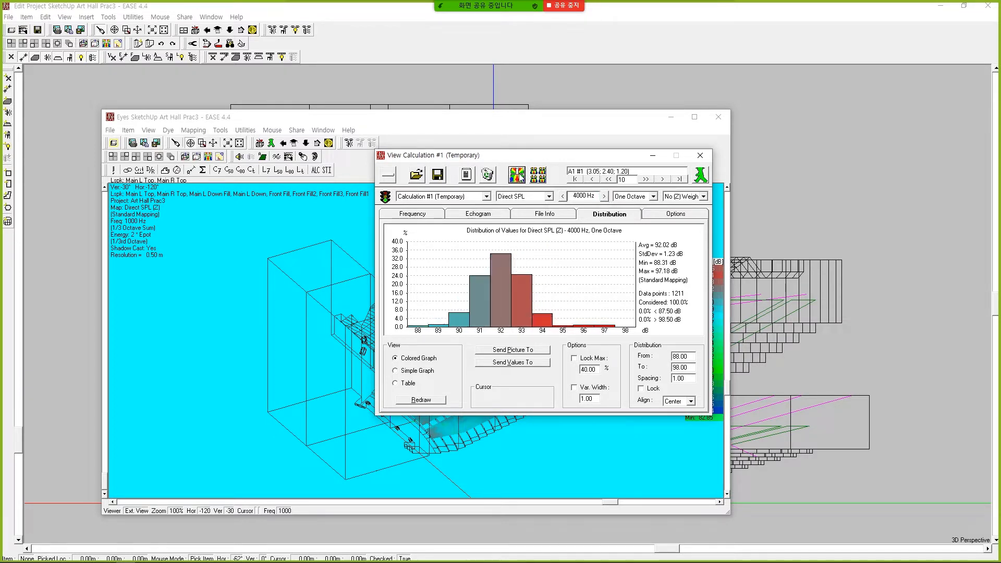
pyautogui.click(388, 174)
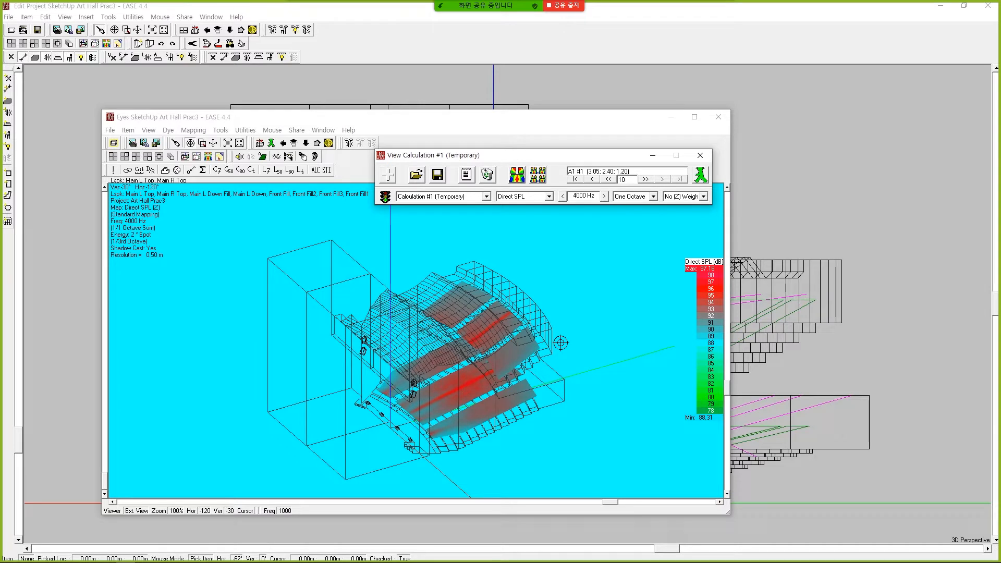
# Examine the audience-area Direct SPL map at lower frequencies, going down through 2000 Hz and 1000 Hz to 500 Hz
pyautogui.click(562, 195)
pyautogui.click(563, 196)
pyautogui.click(563, 197)
pyautogui.click(563, 196)
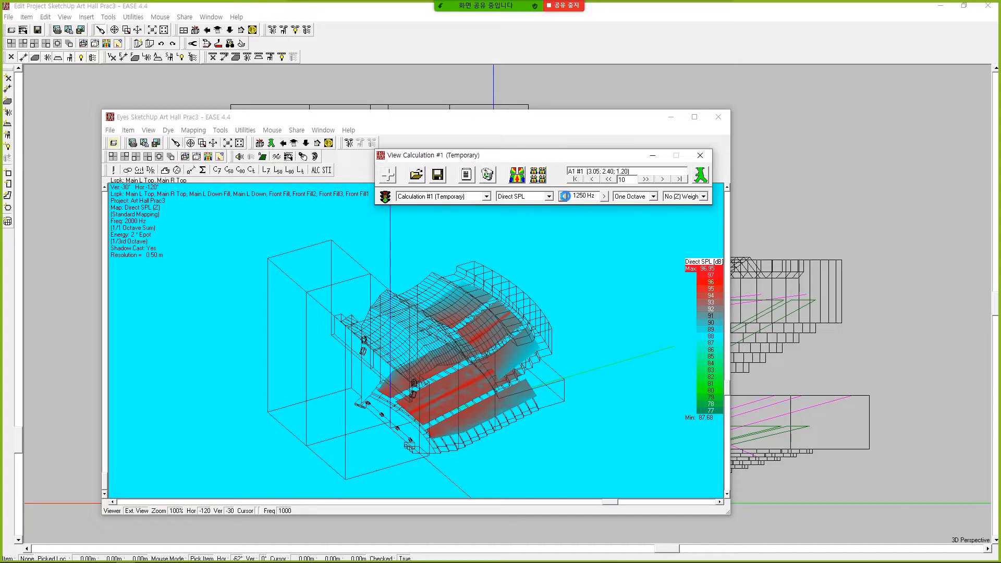
pyautogui.click(563, 196)
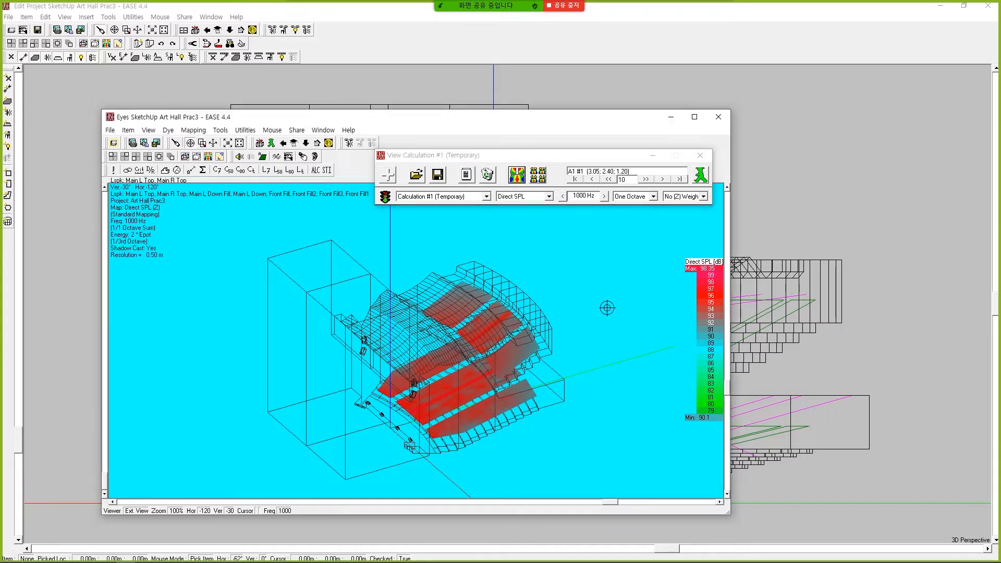
pyautogui.click(562, 196)
pyautogui.click(562, 196)
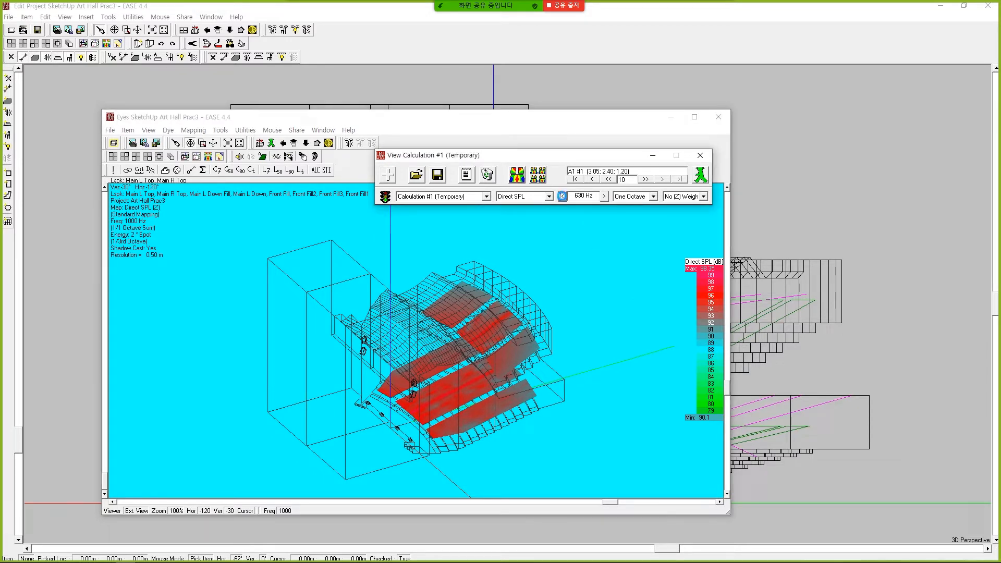
pyautogui.click(563, 196)
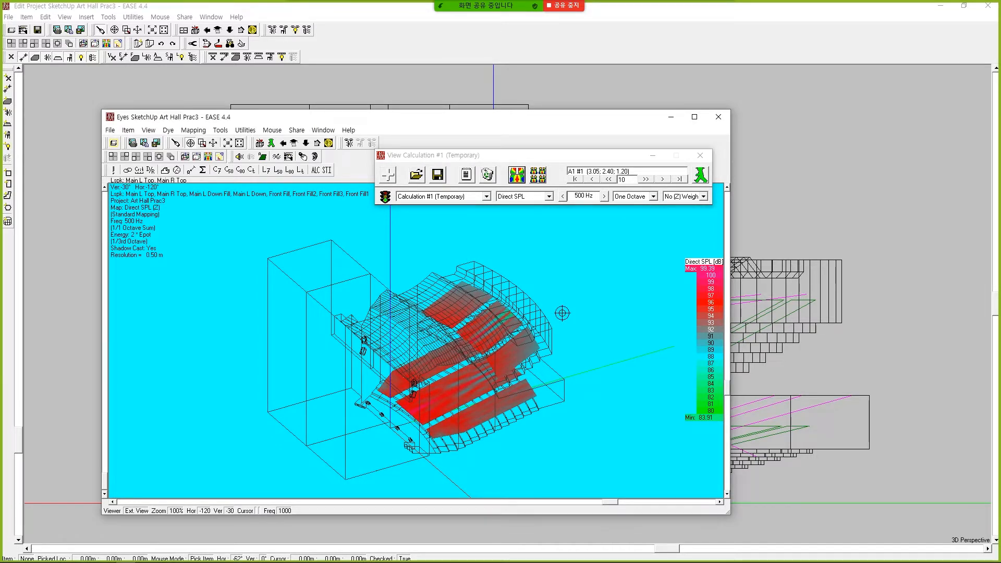
# Maximize the Eyes view and inspect the 500 Hz map around the main loudspeakers up close from the other side
pyautogui.click(694, 117)
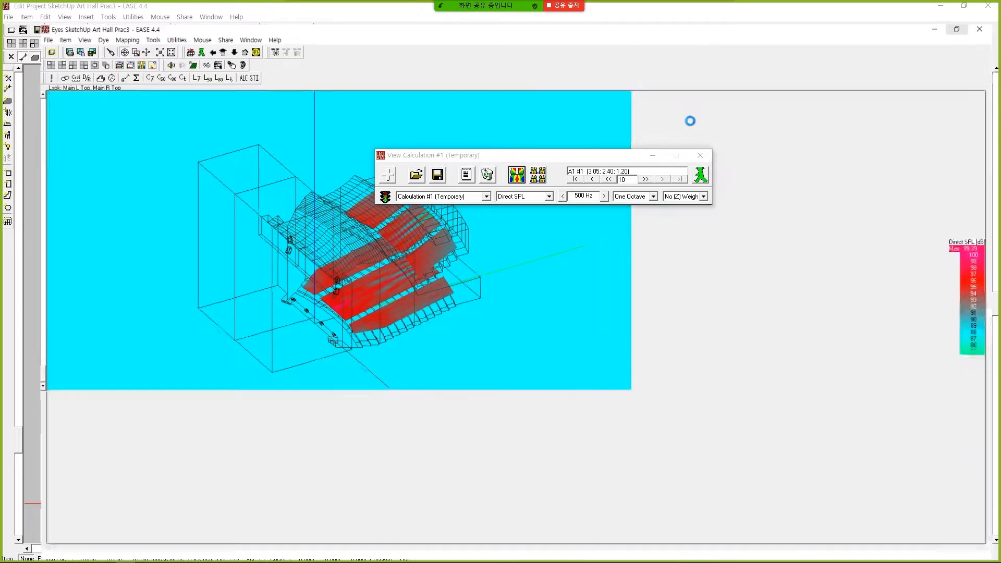
pyautogui.moveTo(784, 552); pyautogui.dragTo(604, 536)
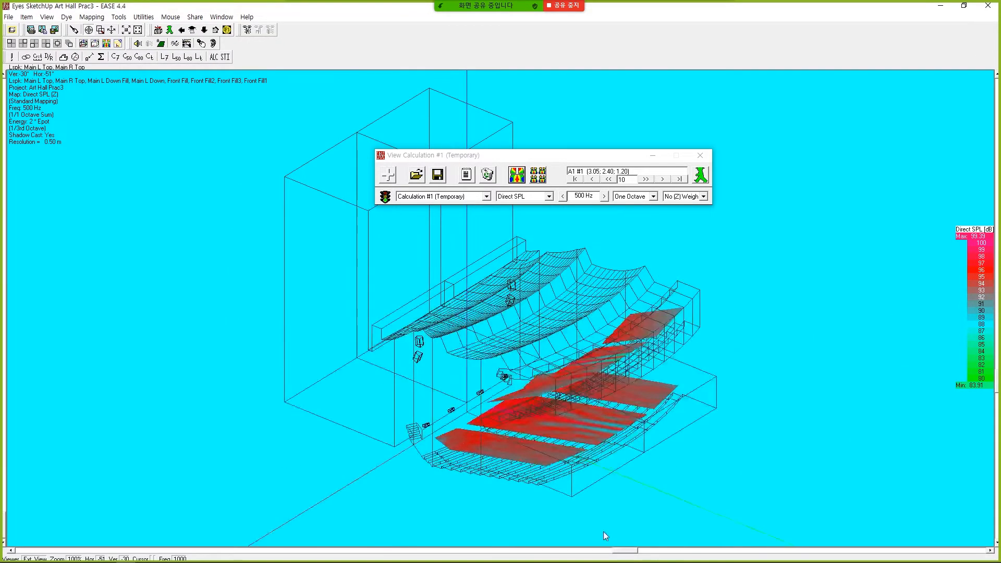
pyautogui.scroll(3, 415, 351)
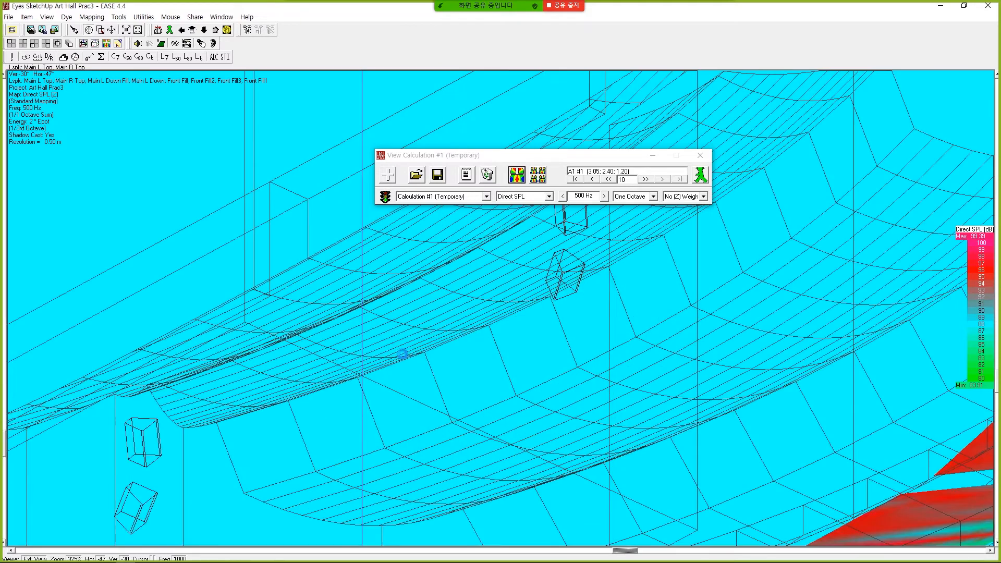
pyautogui.scroll(-1, 402, 353)
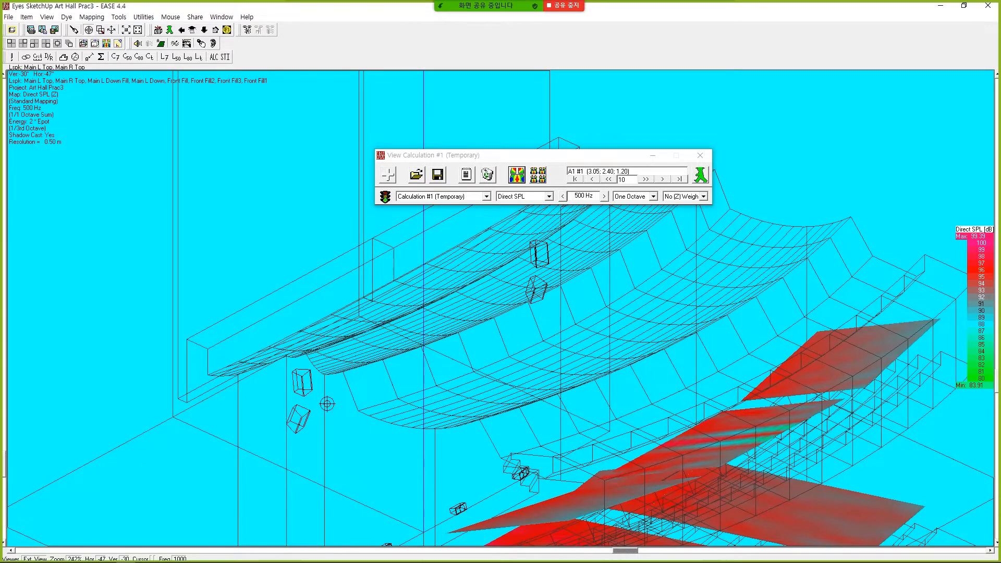
# Inspect the 500 Hz Direct SPL map over the whole hall from several horizontal angles
pyautogui.scroll(-3, 327, 403)
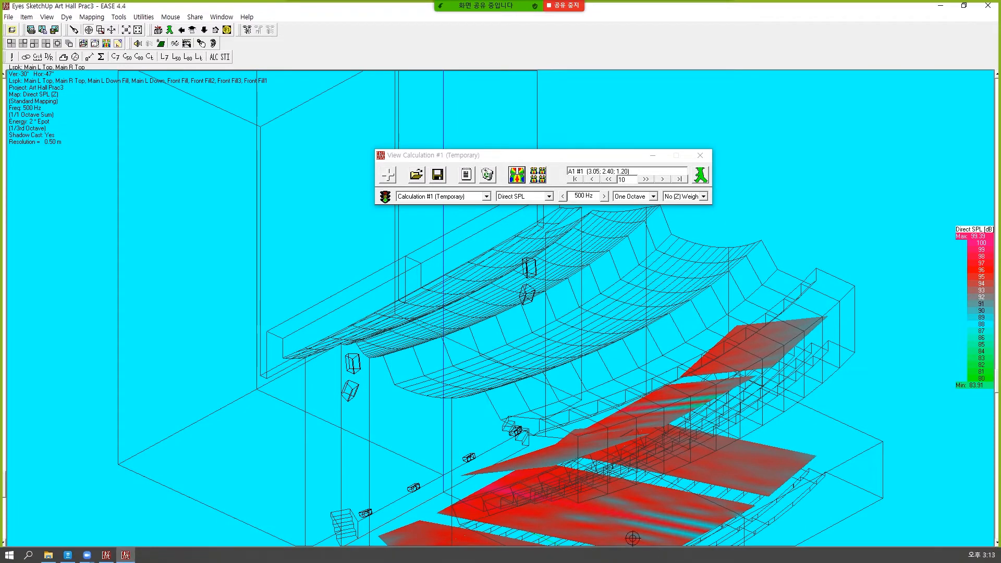
pyautogui.moveTo(626, 550); pyautogui.dragTo(824, 528)
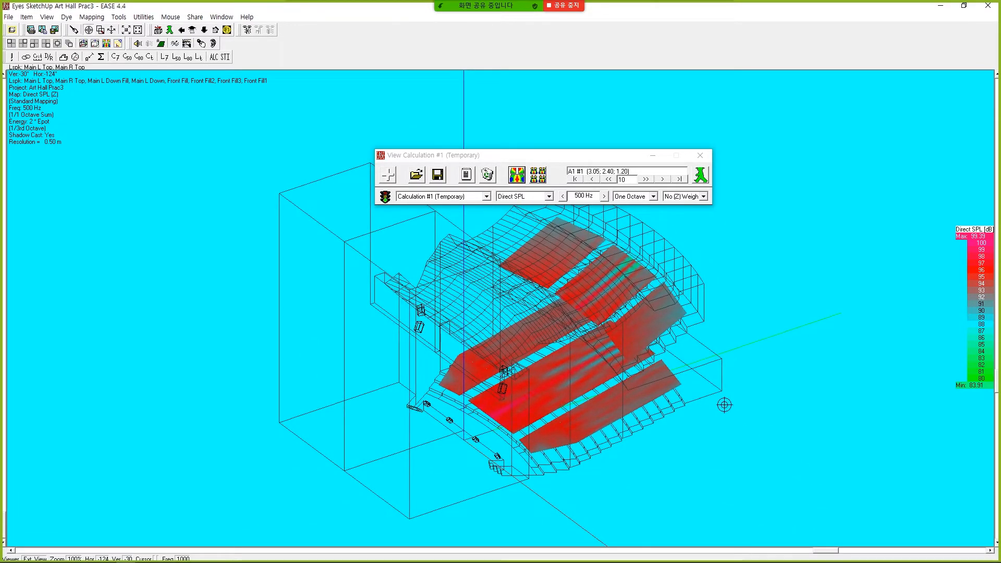
pyautogui.moveTo(828, 551); pyautogui.dragTo(841, 551)
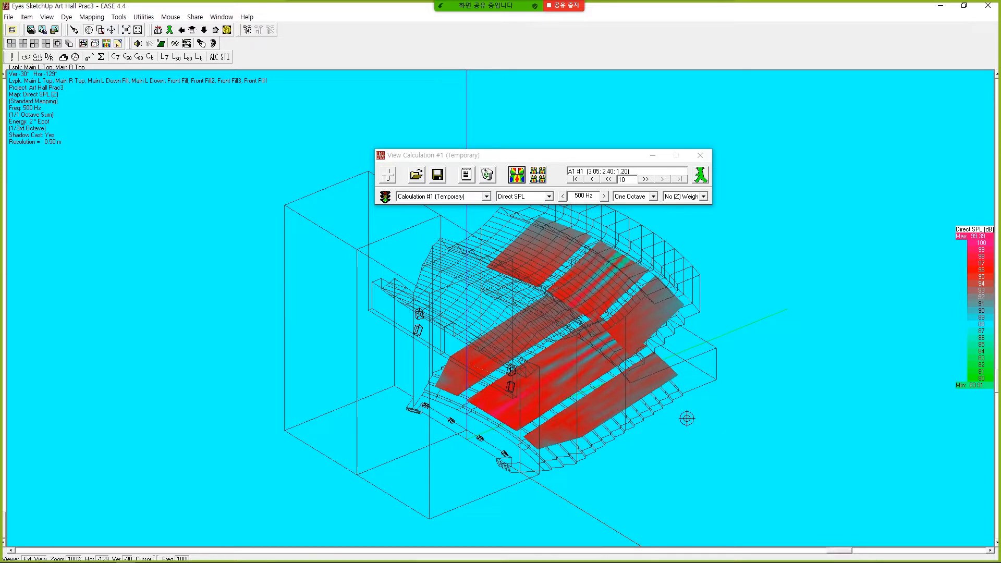
pyautogui.moveTo(840, 551); pyautogui.dragTo(773, 536)
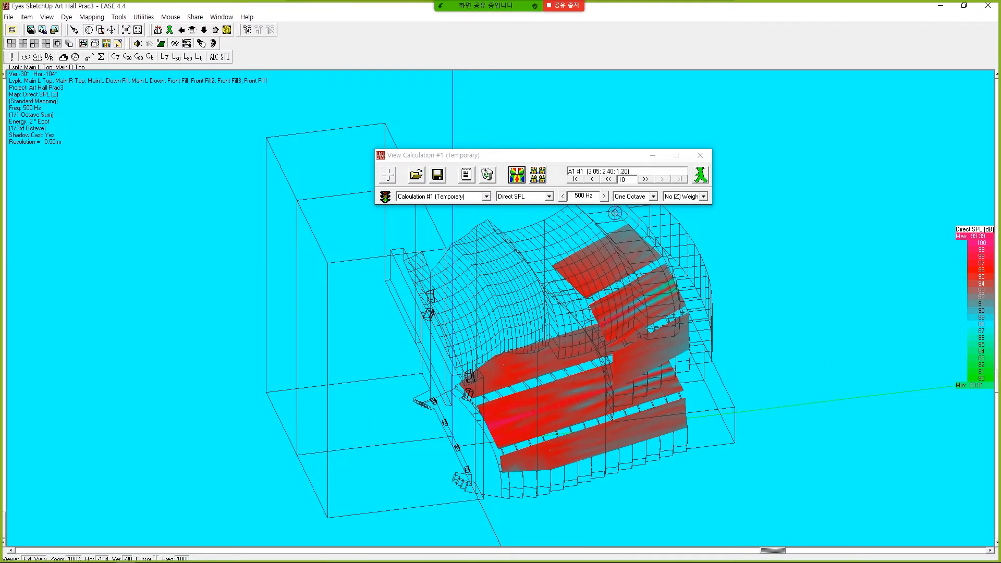
# Examine the Direct SPL map at higher frequencies, going up through 1000 Hz to 4000 Hz
pyautogui.click(604, 196)
pyautogui.click(604, 196)
pyautogui.click(603, 196)
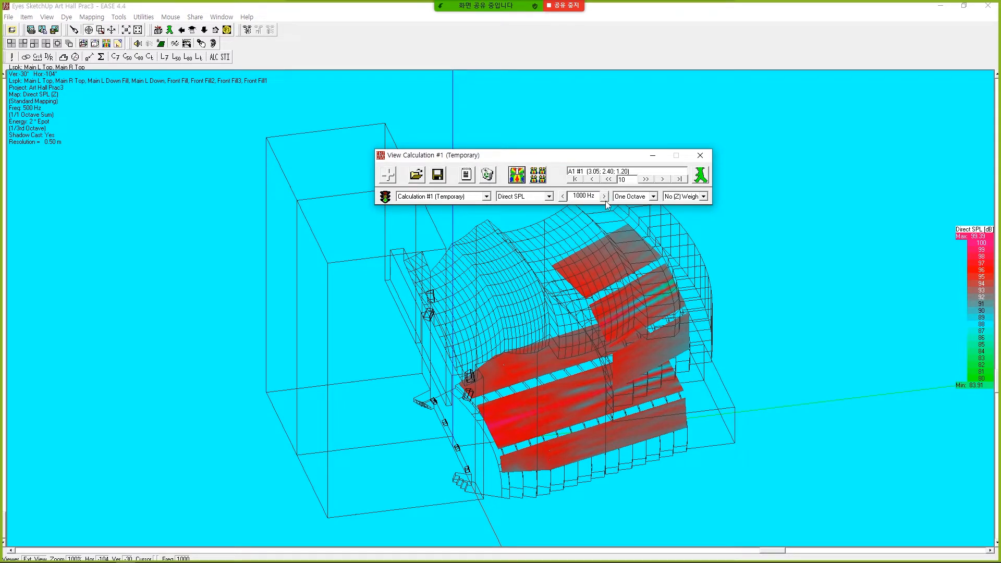
pyautogui.click(604, 197)
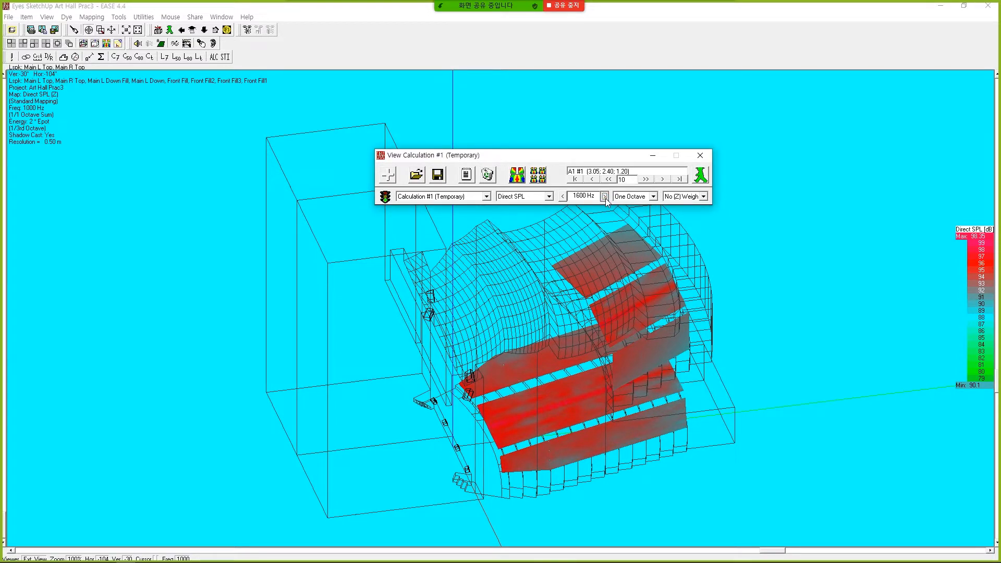
pyautogui.click(605, 196)
pyautogui.click(563, 197)
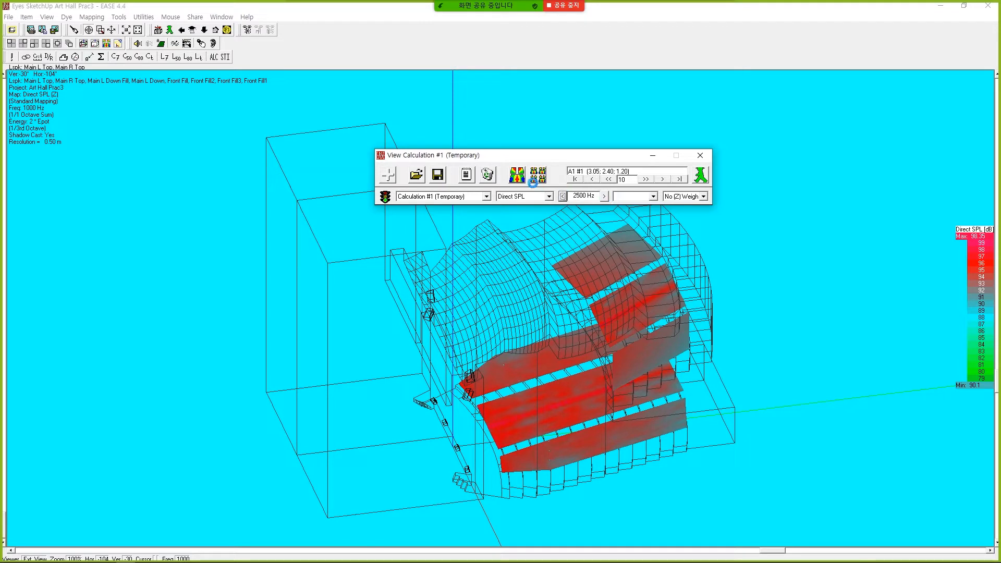
pyautogui.click(605, 196)
pyautogui.click(605, 197)
pyautogui.click(604, 196)
# Bring the Direct SPL map back down to 500 Hz and check its distribution graph, collapsing the graph when done
pyautogui.click(562, 196)
pyautogui.click(561, 195)
pyautogui.click(562, 196)
pyautogui.click(562, 196)
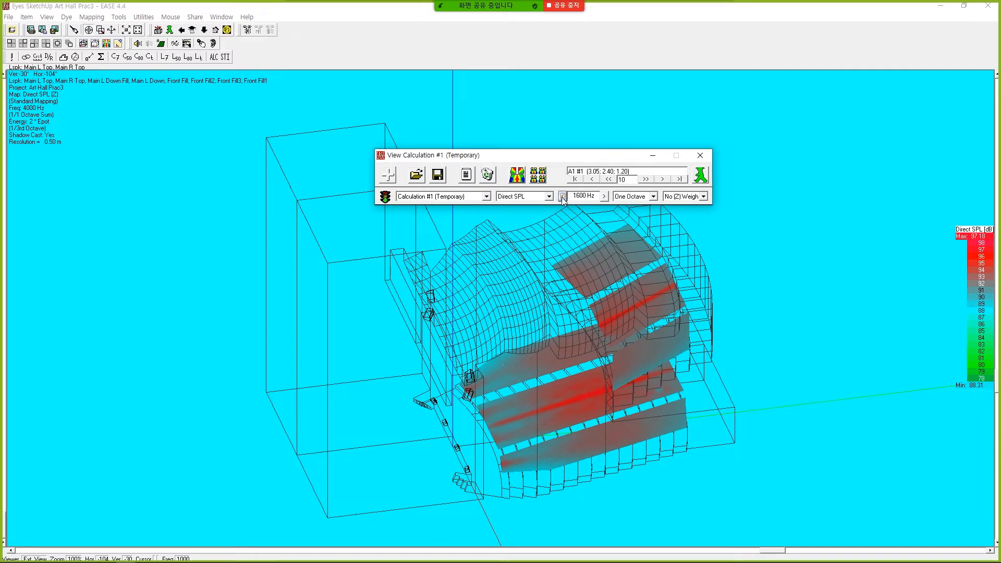
pyautogui.click(562, 196)
pyautogui.click(562, 196)
pyautogui.click(562, 196)
pyautogui.click(562, 195)
pyautogui.click(394, 179)
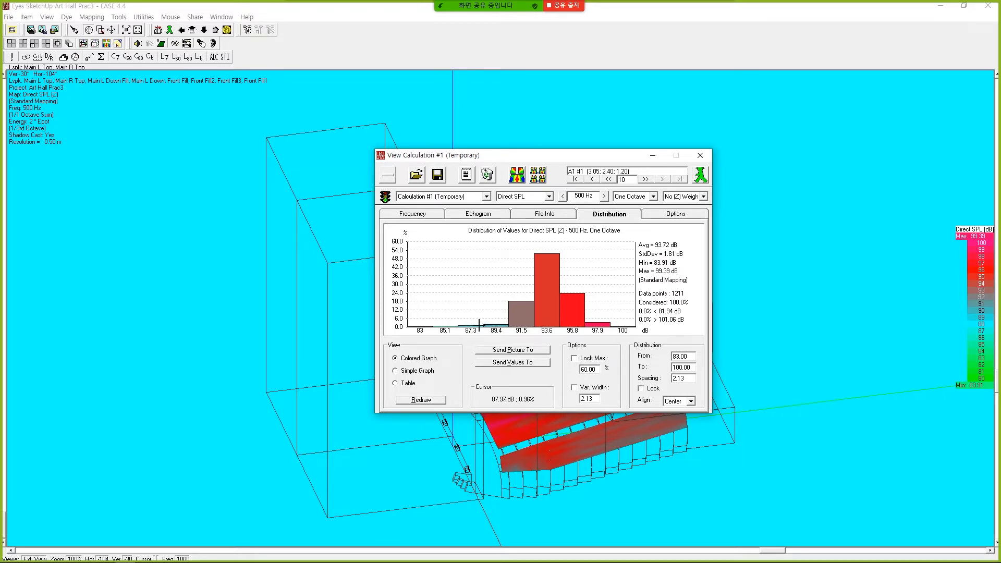
pyautogui.click(394, 180)
# Examine the 500 Hz map from the stage end and around to the side of the hall
pyautogui.moveTo(766, 553); pyautogui.dragTo(940, 551)
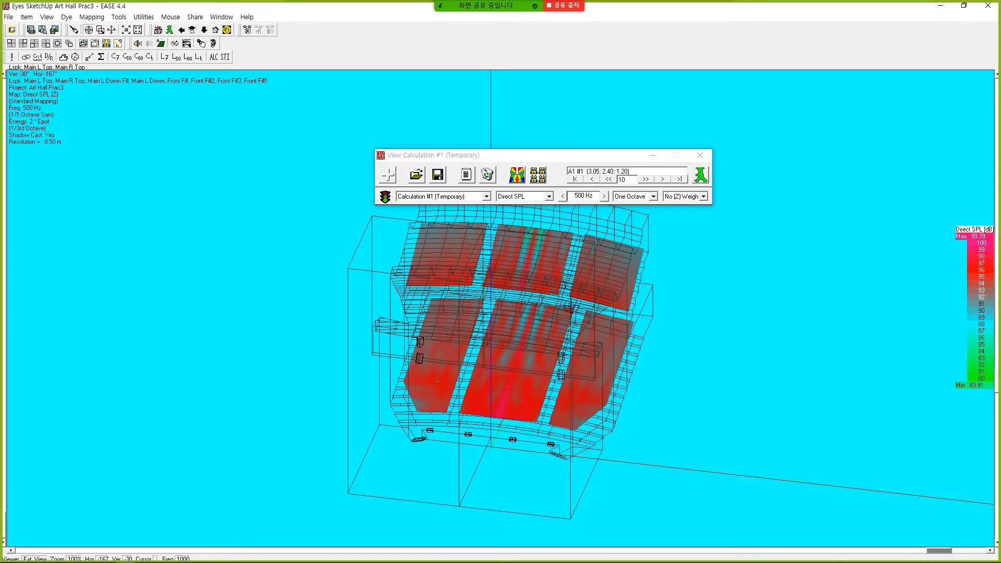
pyautogui.moveTo(938, 552); pyautogui.dragTo(790, 560)
pyautogui.press('Right')
pyautogui.press('Right')
pyautogui.press('Right')
pyautogui.press('Right')
pyautogui.press('Right')
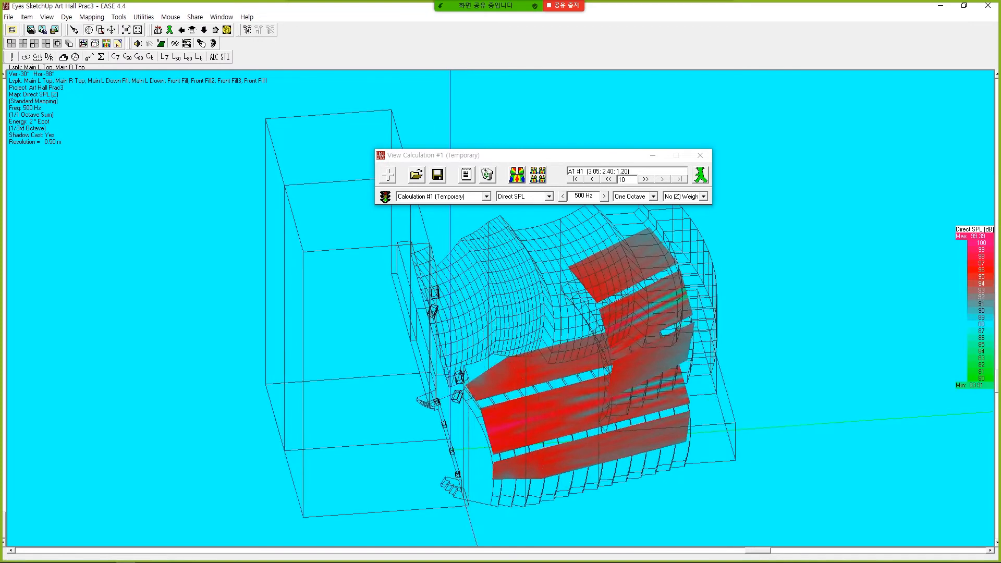
pyautogui.press('Left')
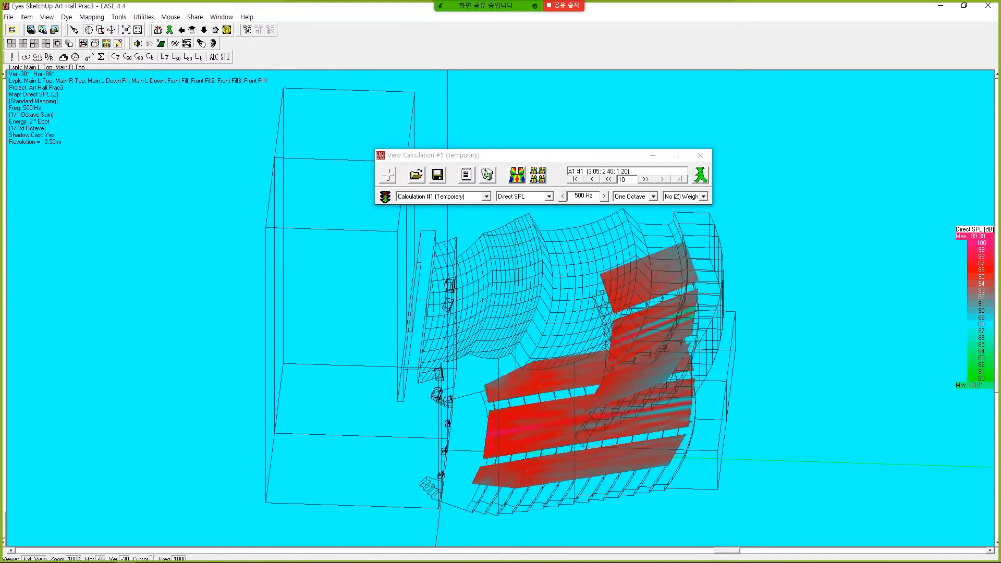
# Examine the 500 Hz map from a low side angle to compare the loudspeakers with the floor and balcony areas
pyautogui.press('Up')
pyautogui.press('Up')
pyautogui.press('Up')
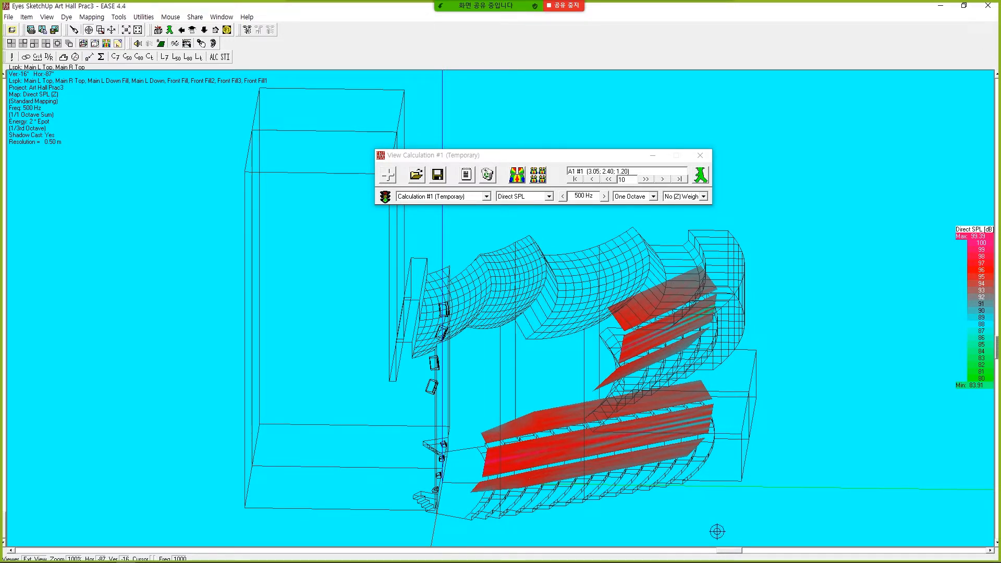
pyautogui.click(692, 549)
pyautogui.moveTo(691, 550); pyautogui.dragTo(556, 550)
pyautogui.moveTo(615, 554); pyautogui.dragTo(736, 543)
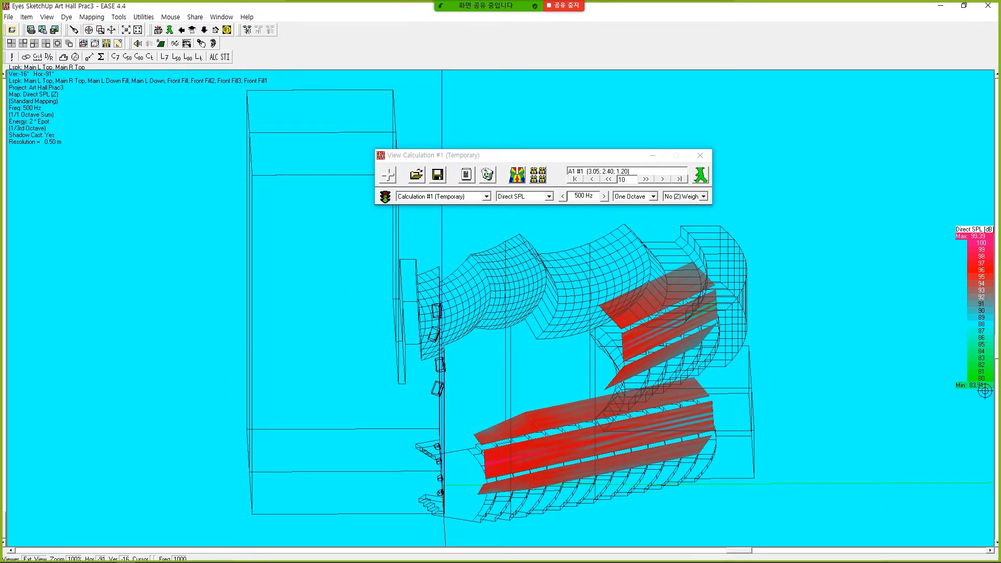
pyautogui.moveTo(995, 354)
pyautogui.mouseDown()
pyautogui.moveTo(991, 329)
pyautogui.moveTo(993, 341)
pyautogui.mouseUp()
pyautogui.moveTo(745, 553); pyautogui.dragTo(671, 552)
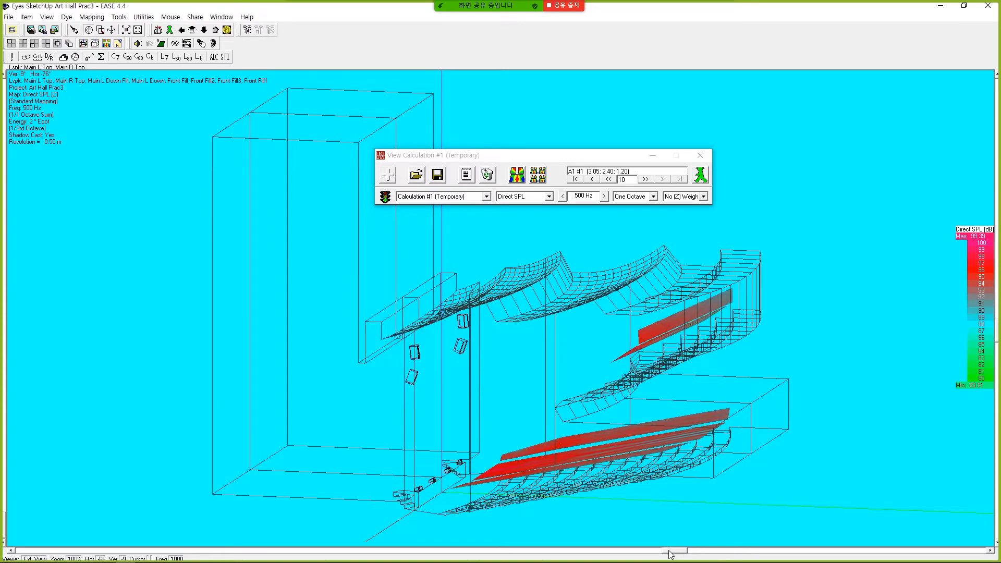
# Switch to the Edit Project window, view the properties of the Main L Top loudspeaker, and close them without changes
pyautogui.moveTo(848, 10); pyautogui.dragTo(1, 166)
pyautogui.rightClick(447, 332)
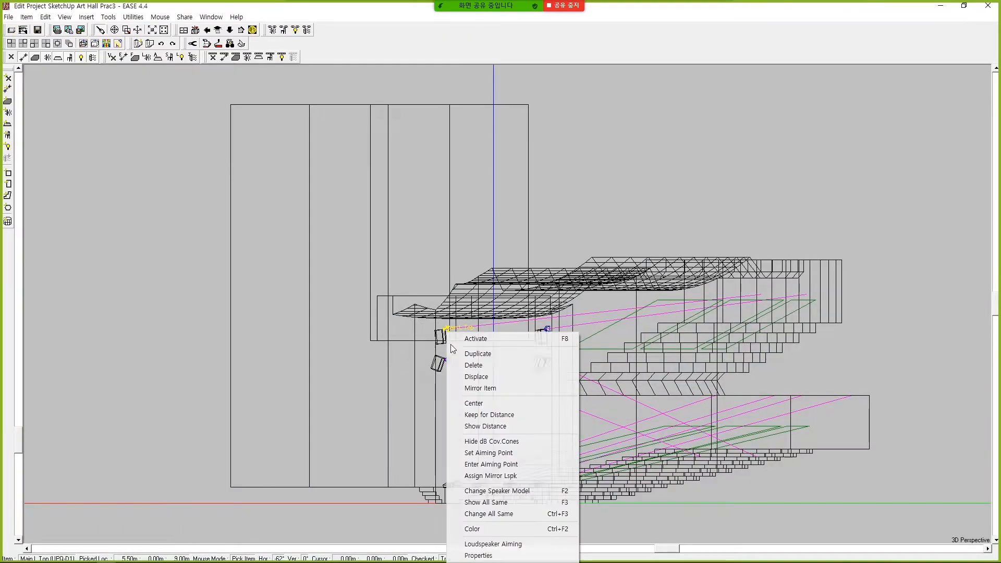
pyautogui.click(490, 556)
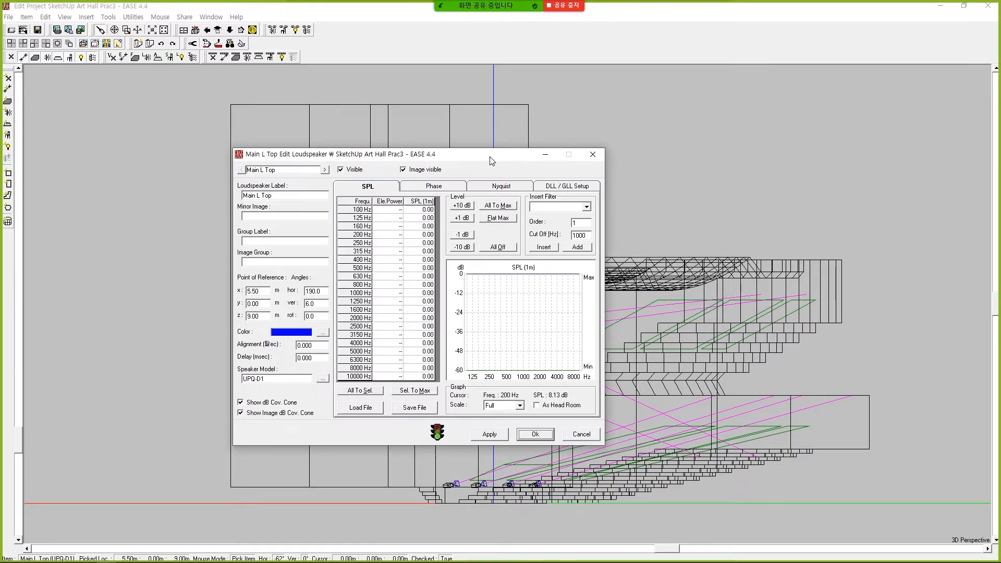
pyautogui.click(593, 154)
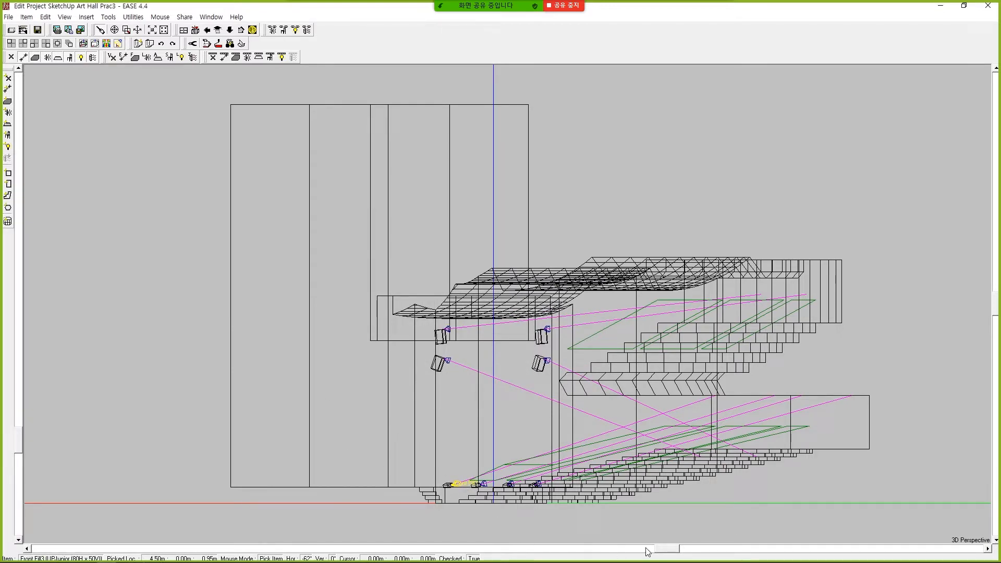
# Examine the main and front fill loudspeakers' aiming lines towards the audience areas from the side and from above
pyautogui.moveTo(664, 548); pyautogui.dragTo(736, 547)
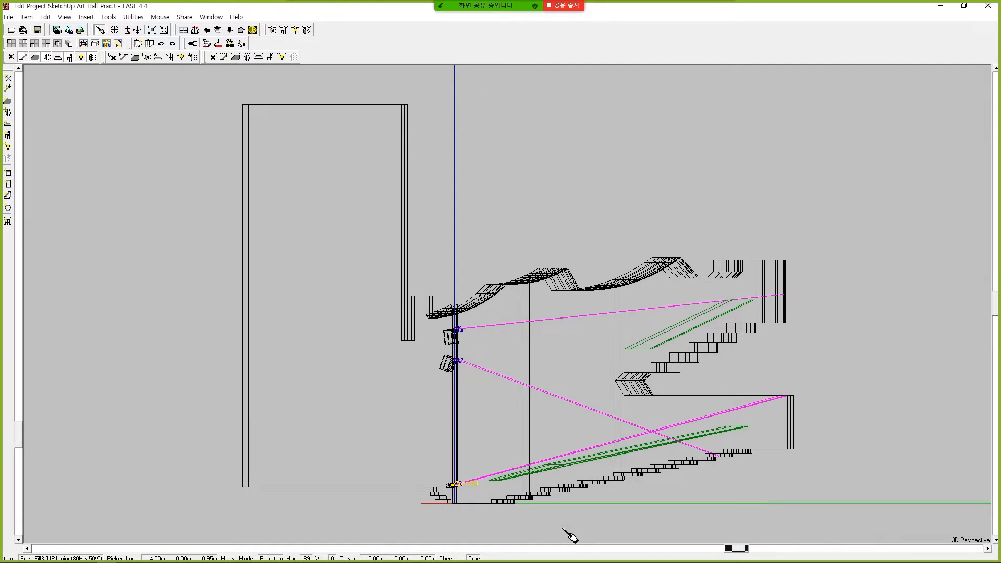
pyautogui.moveTo(740, 549); pyautogui.dragTo(724, 548)
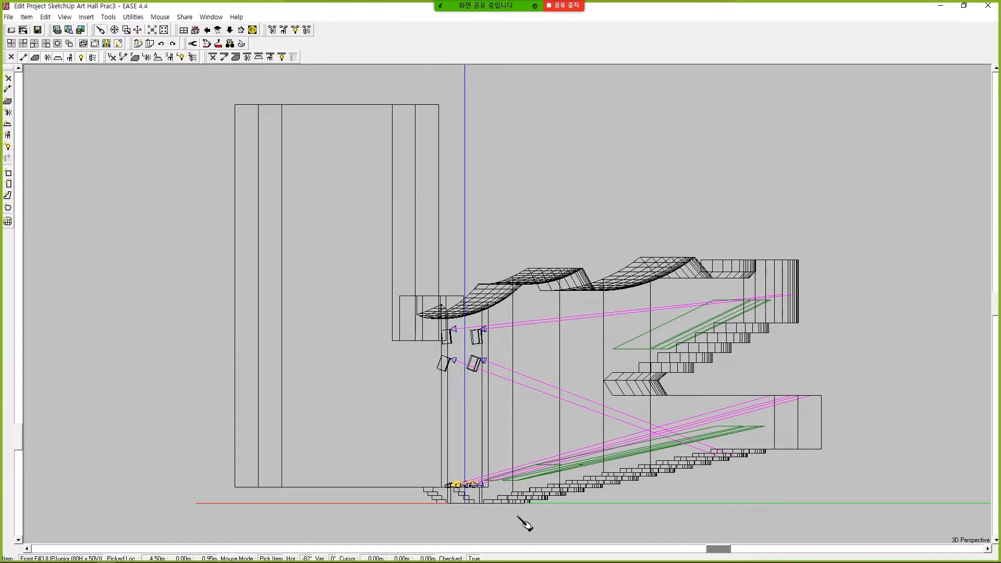
pyautogui.moveTo(718, 548); pyautogui.dragTo(674, 551)
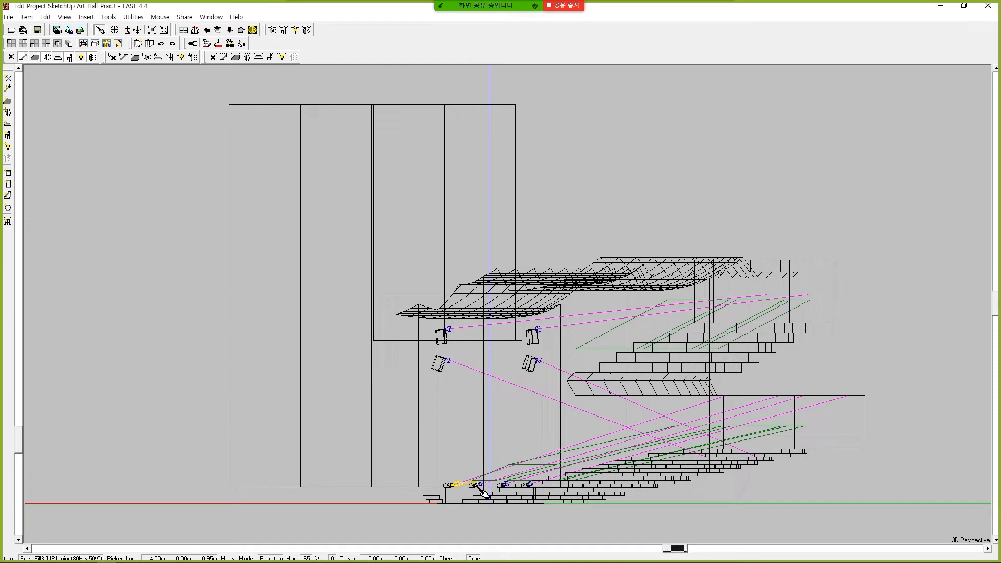
pyautogui.moveTo(668, 547); pyautogui.dragTo(732, 549)
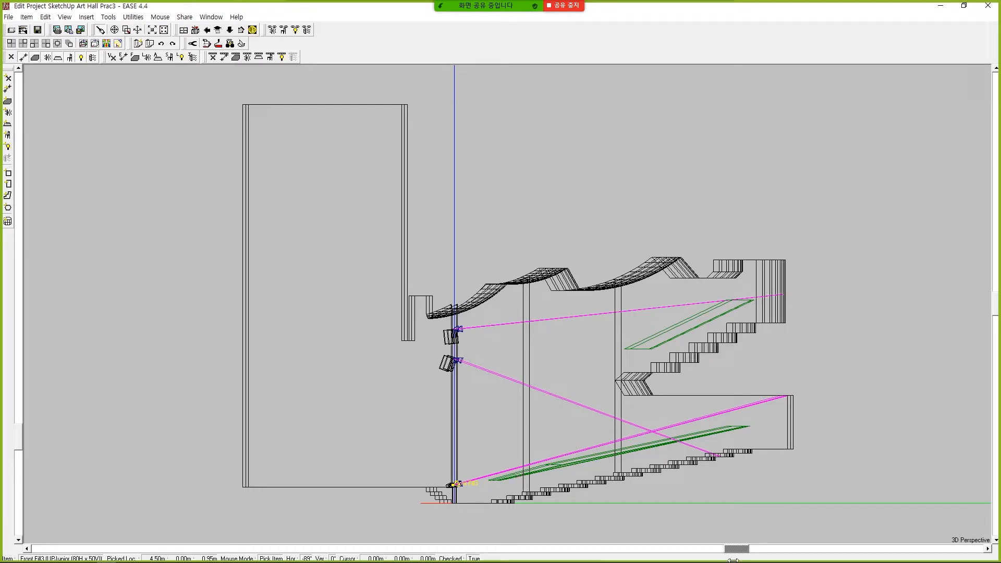
pyautogui.moveTo(738, 549); pyautogui.dragTo(587, 522)
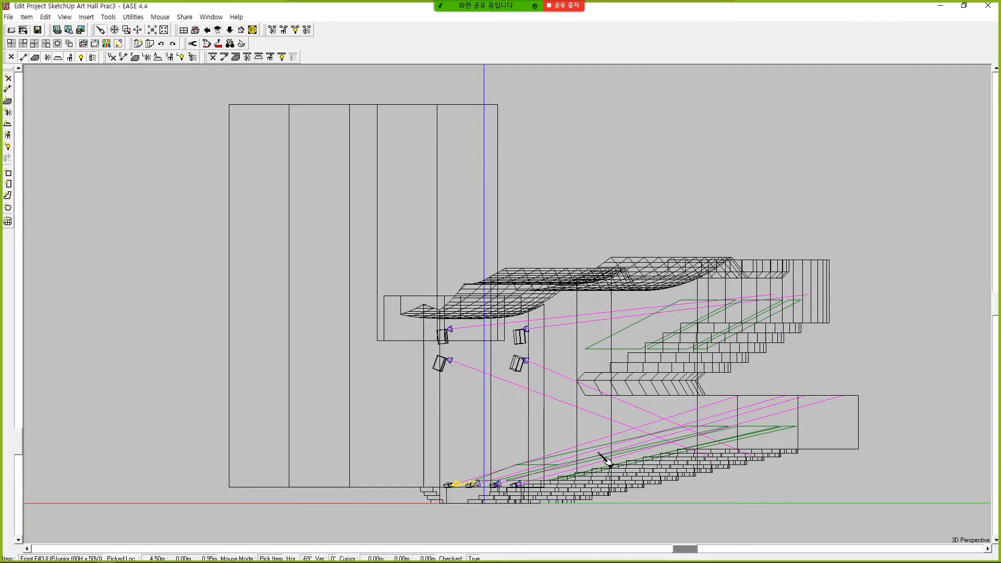
pyautogui.moveTo(996, 303); pyautogui.dragTo(995, 360)
pyautogui.moveTo(687, 550)
pyautogui.mouseDown()
pyautogui.moveTo(745, 547)
pyautogui.moveTo(699, 543)
pyautogui.mouseUp()
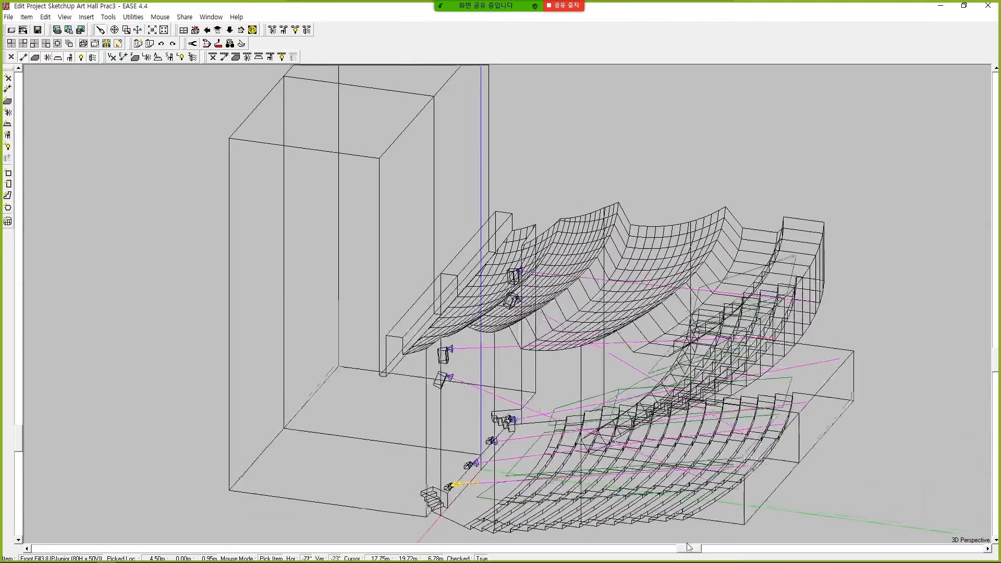
# Return to the Eyes window and close it
pyautogui.hotkey('alt', 'Tab')
pyautogui.moveTo(347, 160); pyautogui.dragTo(304, 107)
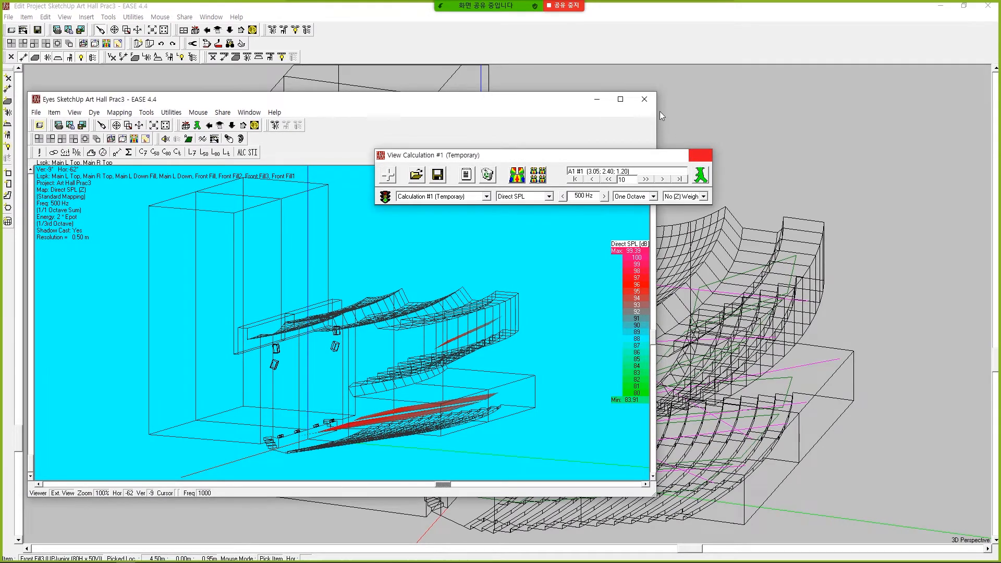
pyautogui.click(642, 98)
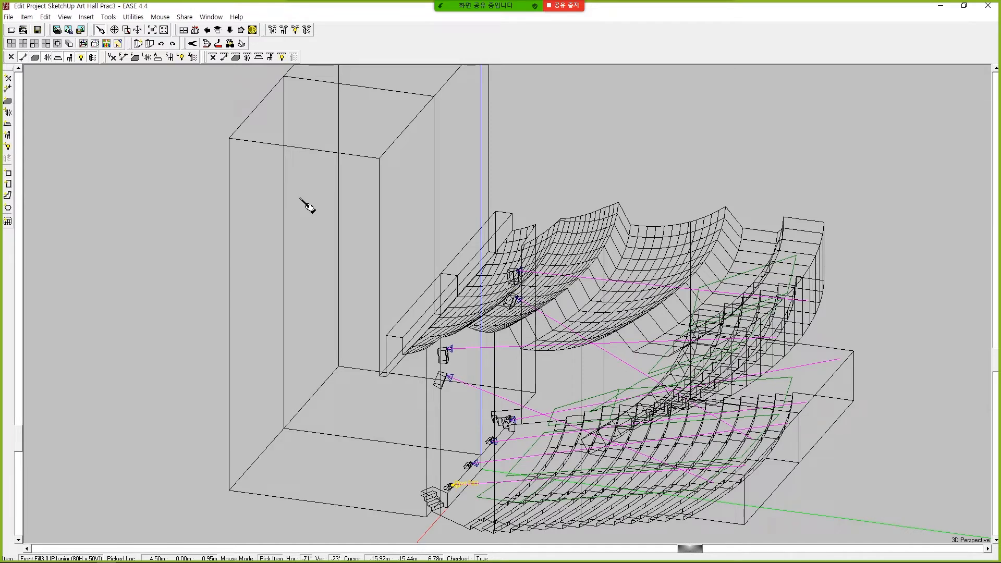
# Compare the positions of the Main L Down Fill and Front Fill3 loudspeakers in the model, leaving nothing selected
pyautogui.click(455, 382)
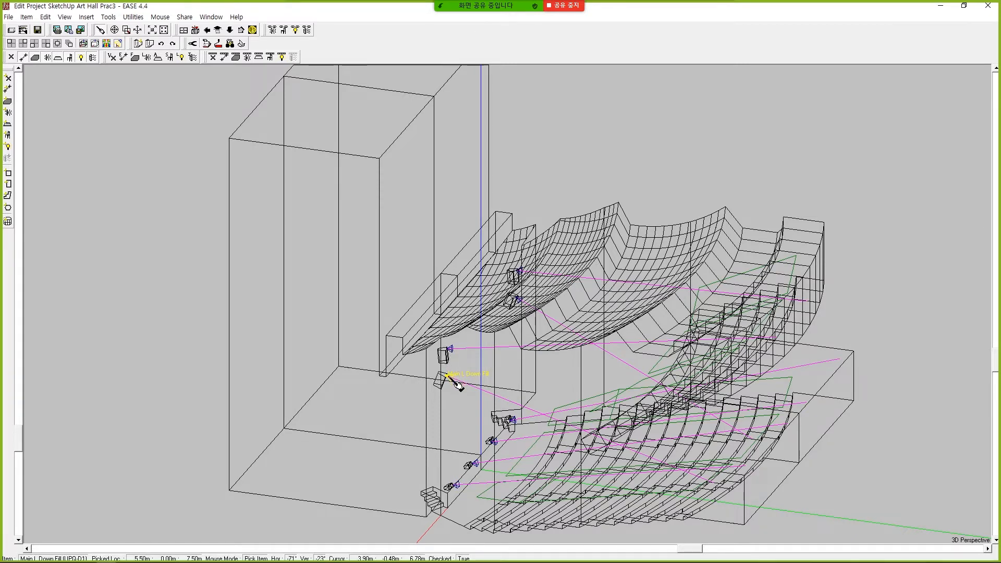
pyautogui.click(460, 489)
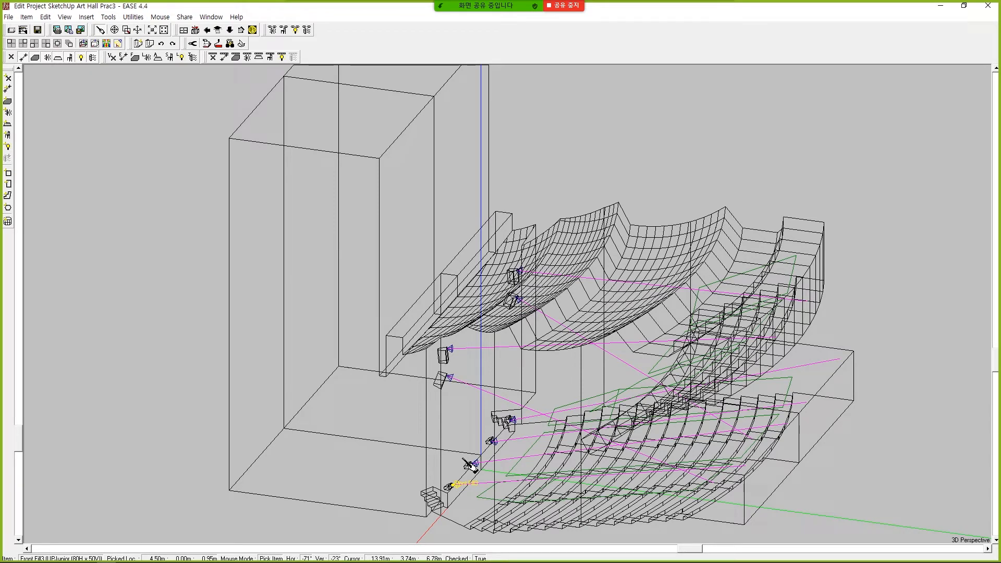
pyautogui.click(453, 382)
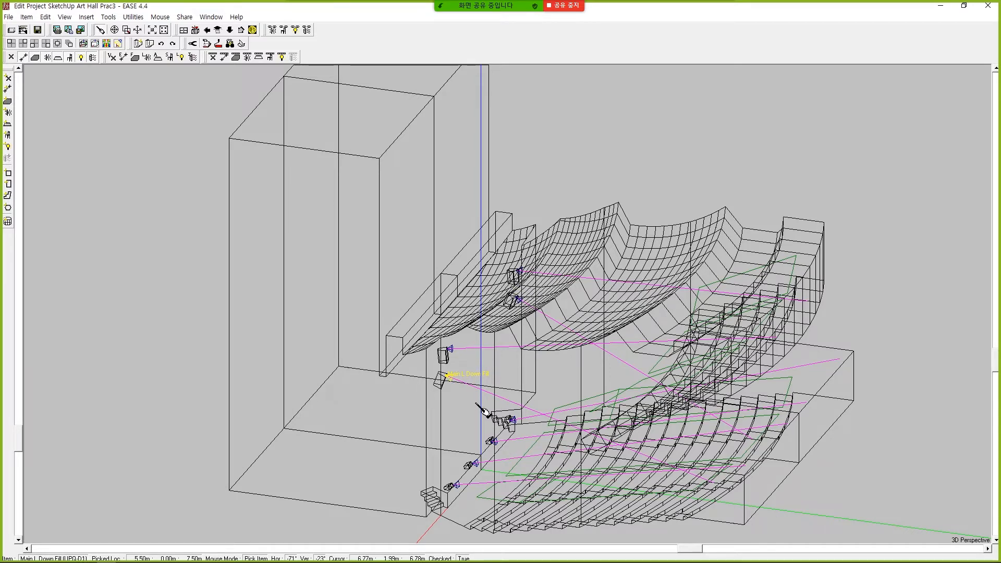
pyautogui.scroll(-3, 480, 409)
pyautogui.scroll(2, 484, 409)
pyautogui.scroll(1, 482, 408)
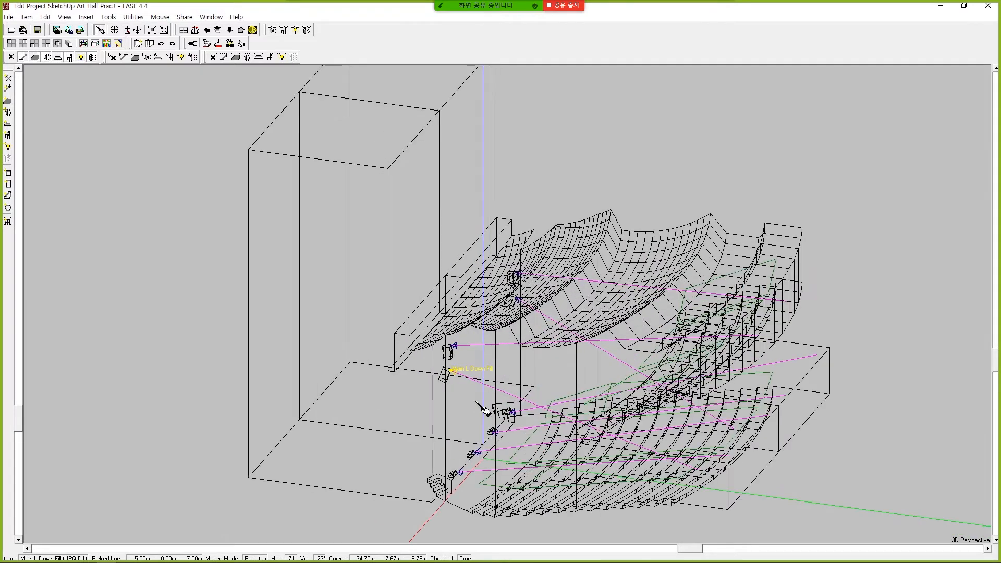
pyautogui.click(468, 478)
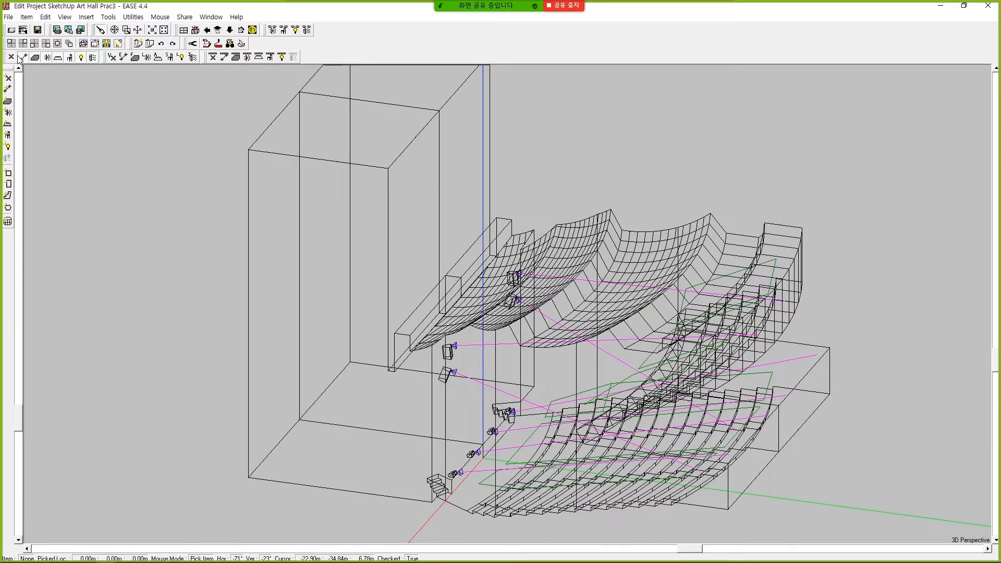
# Open the project in a new Eyes window and maximize it
pyautogui.click(8, 16)
pyautogui.click(32, 45)
pyautogui.click(129, 556)
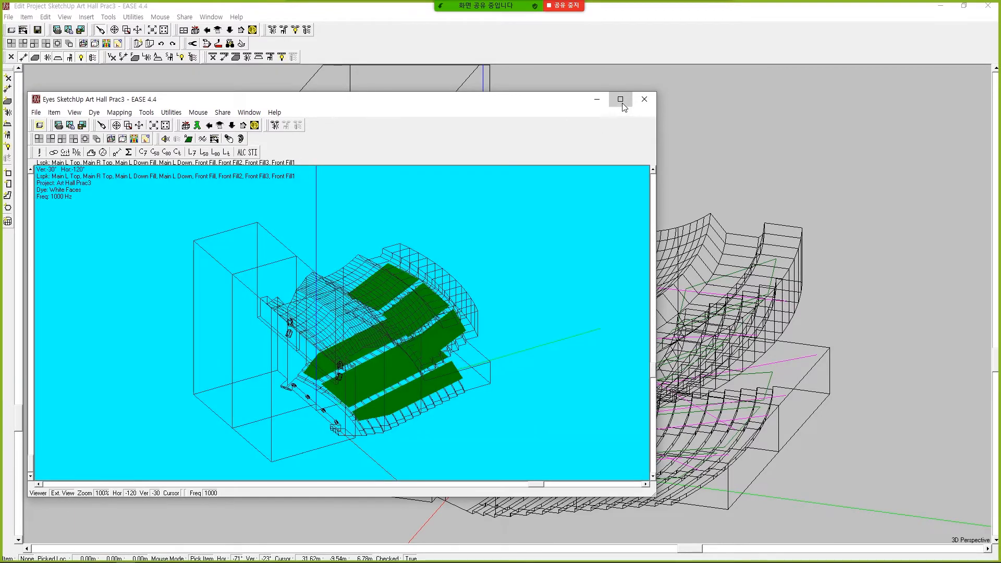
pyautogui.click(621, 99)
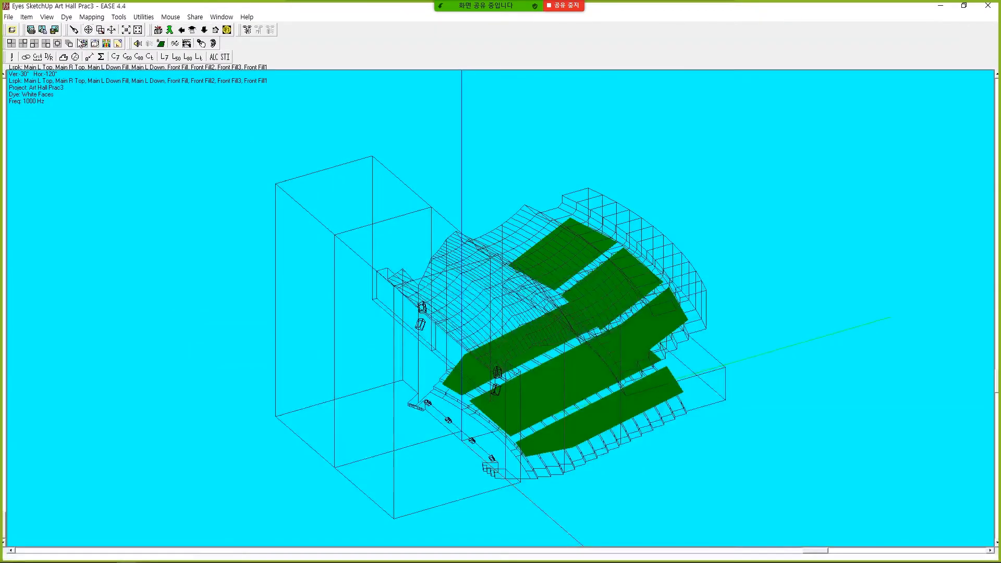
# Start a standard mapping calculation using only the Front Fill, Front Fill1, Front Fill2 and Front Fill3 loudspeakers
pyautogui.click(104, 20)
pyautogui.click(106, 29)
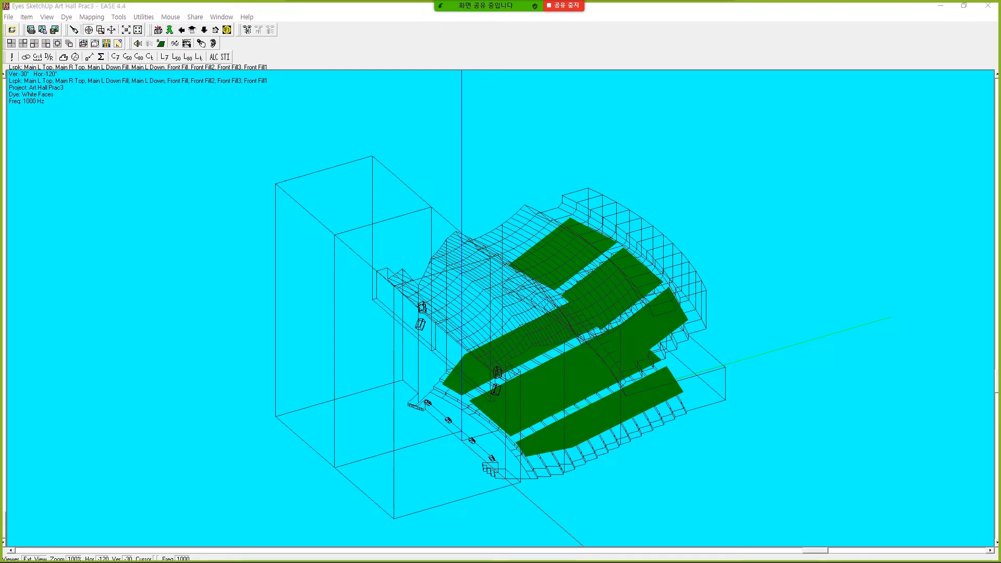
pyautogui.moveTo(587, 208); pyautogui.dragTo(756, 169)
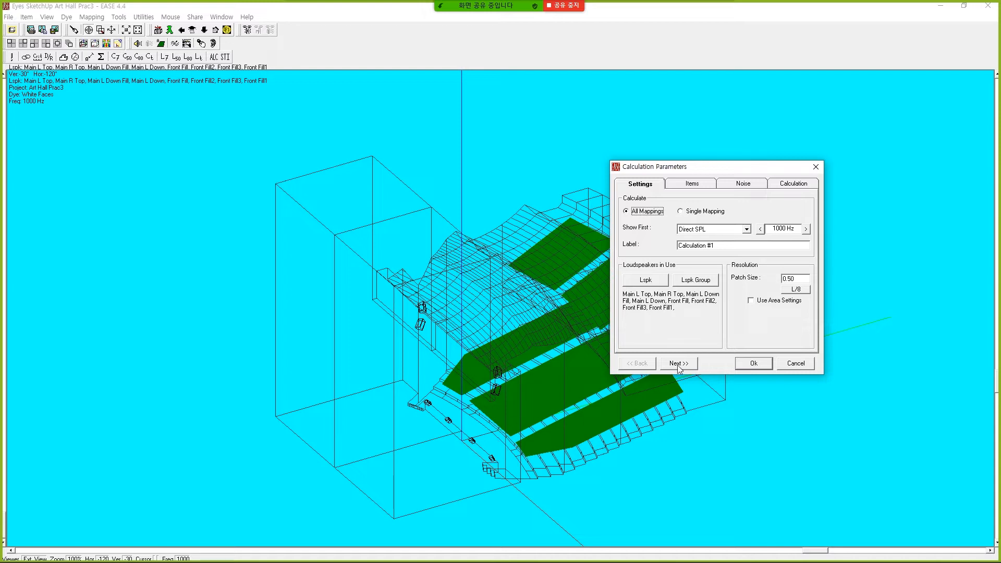
pyautogui.click(651, 283)
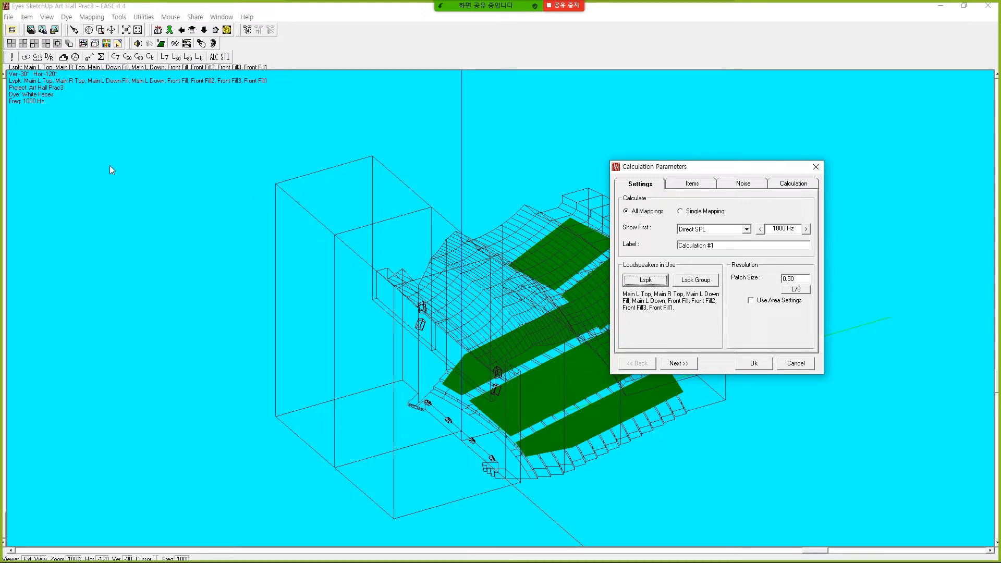
pyautogui.moveTo(373, 254); pyautogui.dragTo(853, 173)
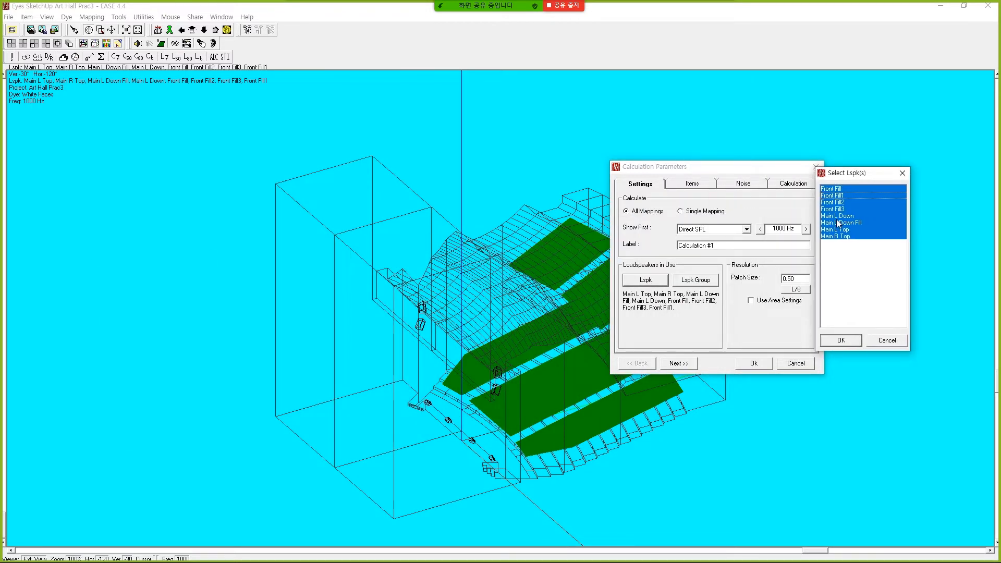
pyautogui.click(837, 189)
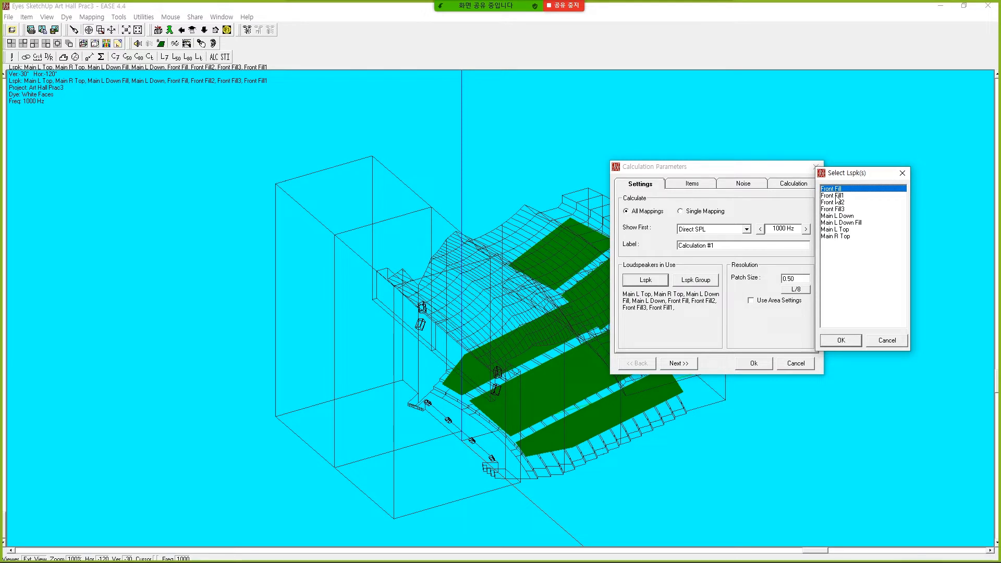
pyautogui.keyDown('ctrl'); pyautogui.click(835, 195); pyautogui.keyUp('ctrl')
pyautogui.keyDown('ctrl'); pyautogui.click(833, 202); pyautogui.keyUp('ctrl')
pyautogui.keyDown('ctrl'); pyautogui.click(835, 209); pyautogui.keyUp('ctrl')
pyautogui.click(848, 341)
# Set the noise levels to 20 dB and run the calculation on the audience areas with shadow and interference sum
pyautogui.click(679, 363)
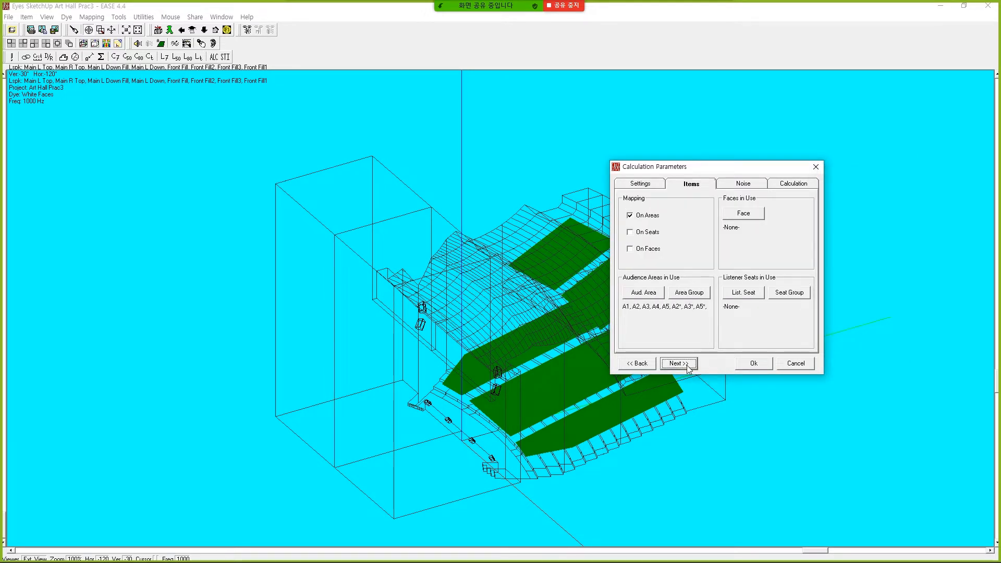
pyautogui.click(687, 366)
pyautogui.click(687, 365)
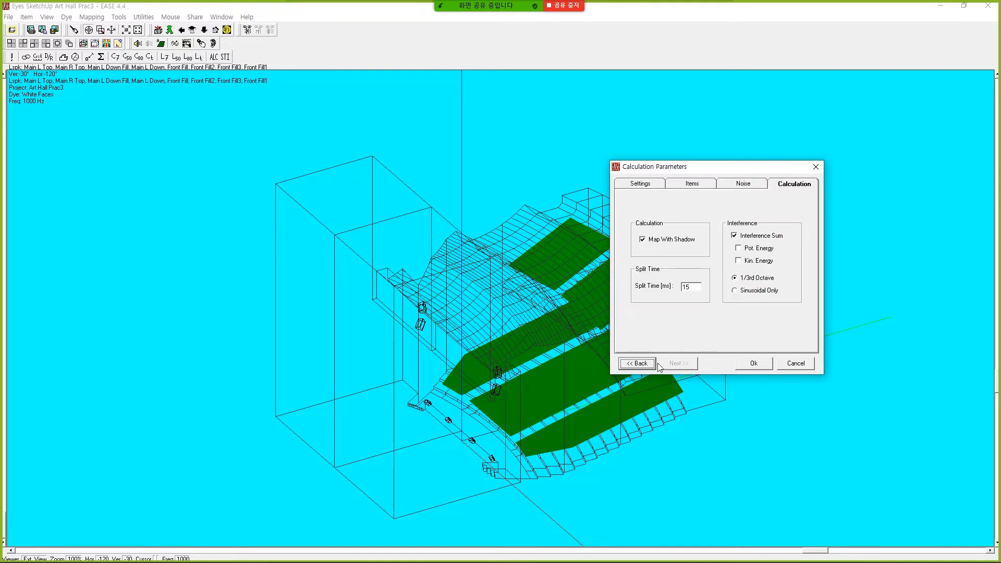
pyautogui.click(638, 364)
pyautogui.click(745, 215)
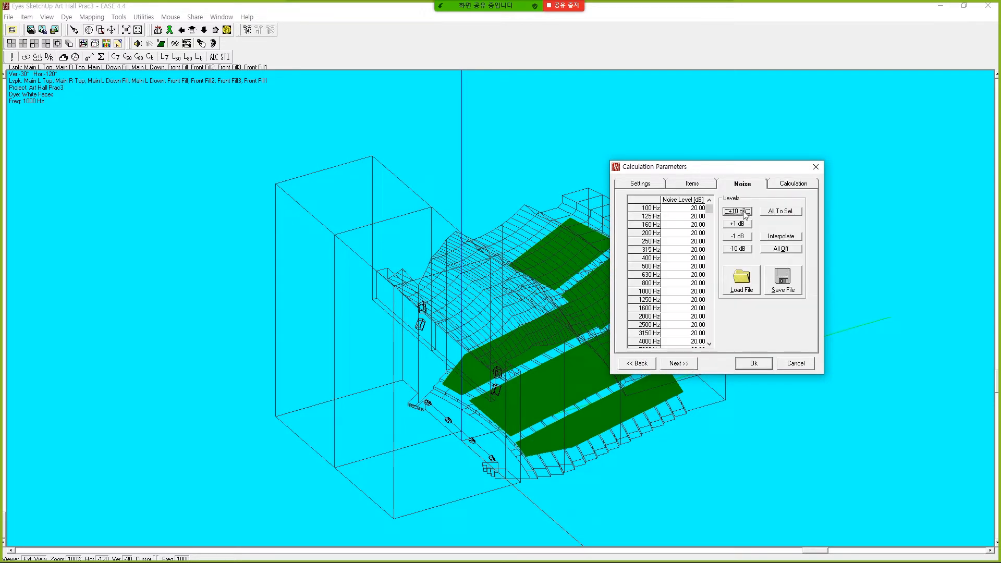
pyautogui.click(690, 365)
pyautogui.click(768, 366)
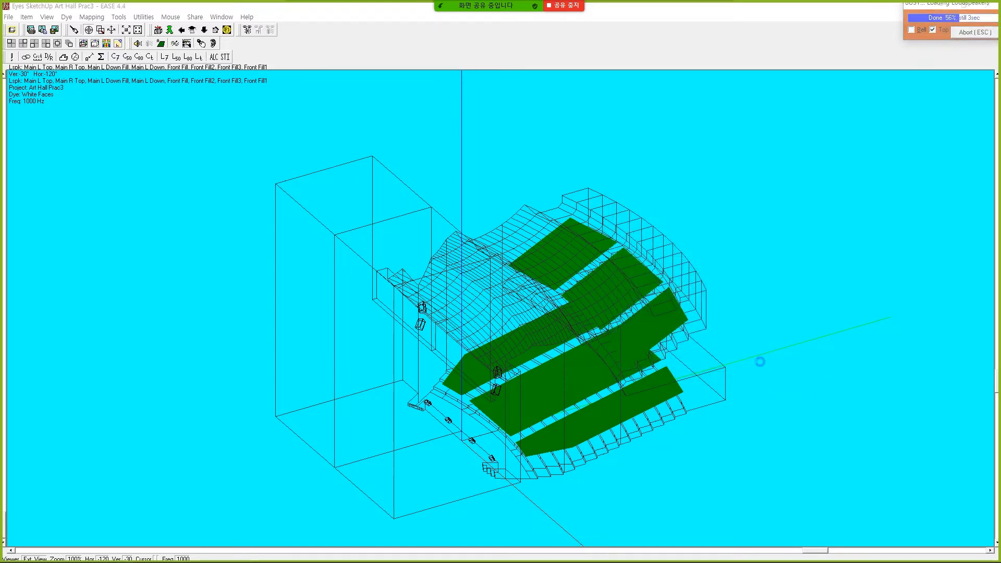
# Map the Arrival Time of the front fills on the audience areas and show its distribution graph
pyautogui.moveTo(542, 135); pyautogui.dragTo(753, 111)
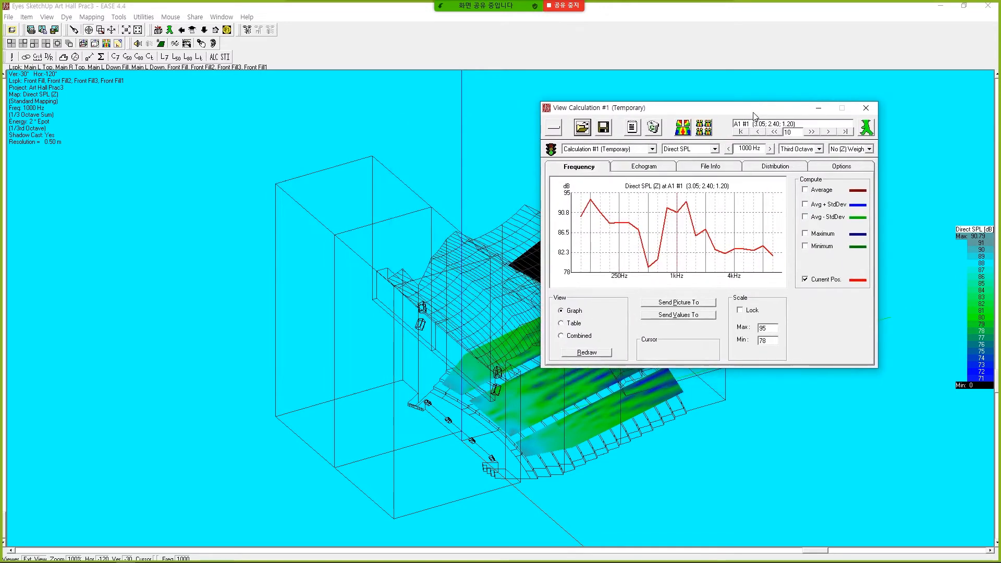
pyautogui.click(715, 149)
pyautogui.moveTo(716, 170)
pyautogui.mouseDown()
pyautogui.moveTo(715, 191)
pyautogui.moveTo(716, 174)
pyautogui.mouseUp()
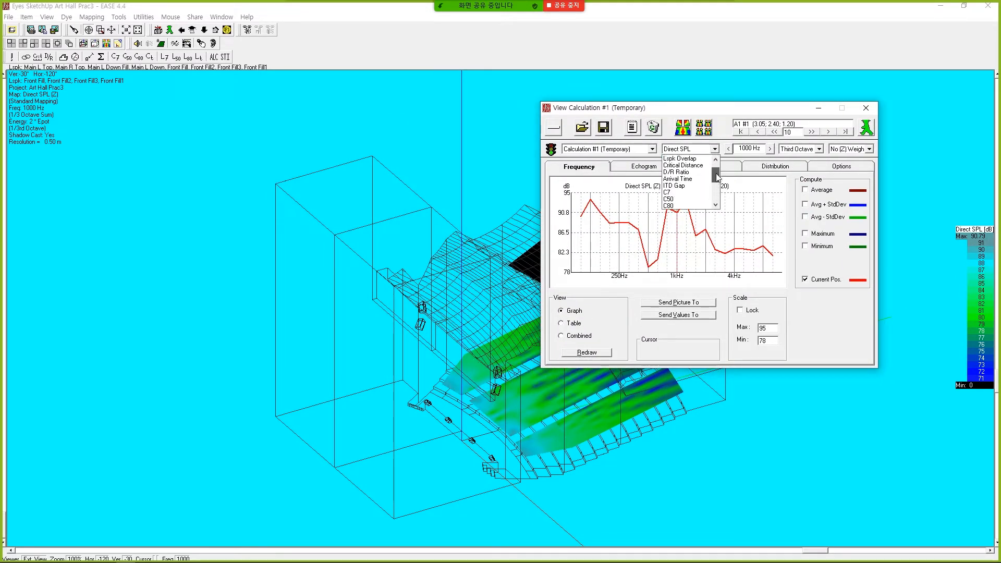
pyautogui.click(678, 179)
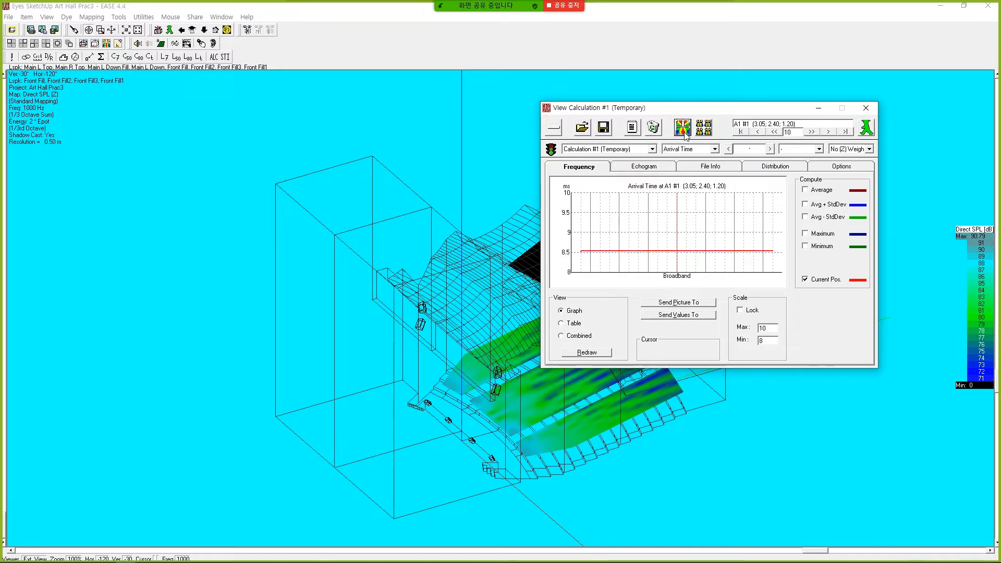
pyautogui.click(771, 166)
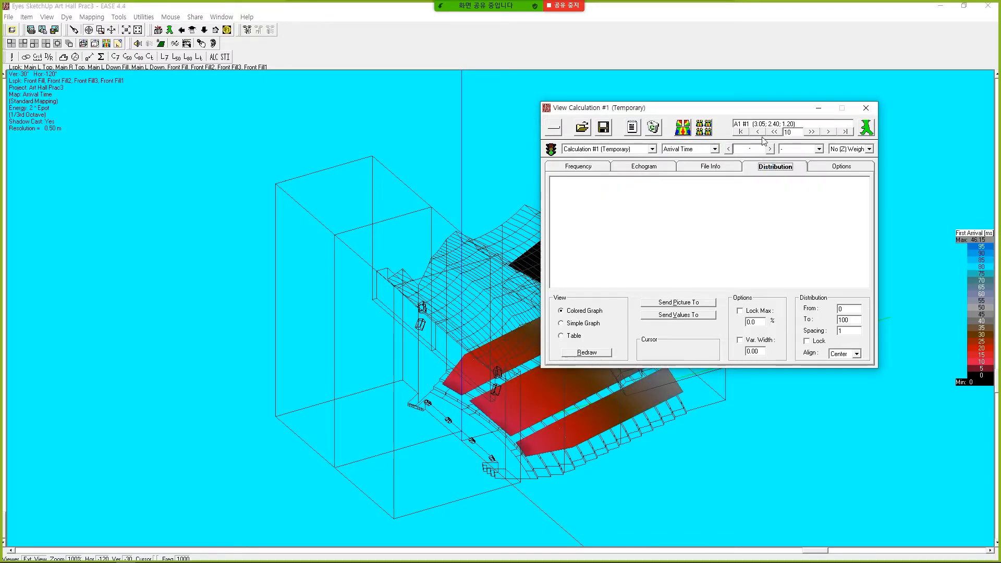
pyautogui.moveTo(755, 114); pyautogui.dragTo(816, 3)
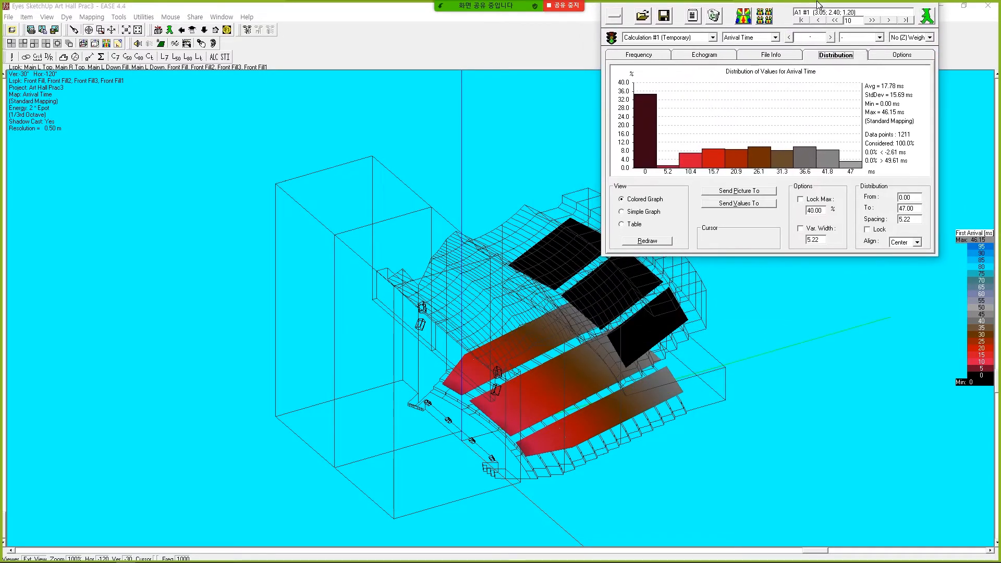
# Inspect the arrival time map from several horizontal angles and capture it with the distribution graph as a screen image
pyautogui.moveTo(813, 550); pyautogui.dragTo(737, 550)
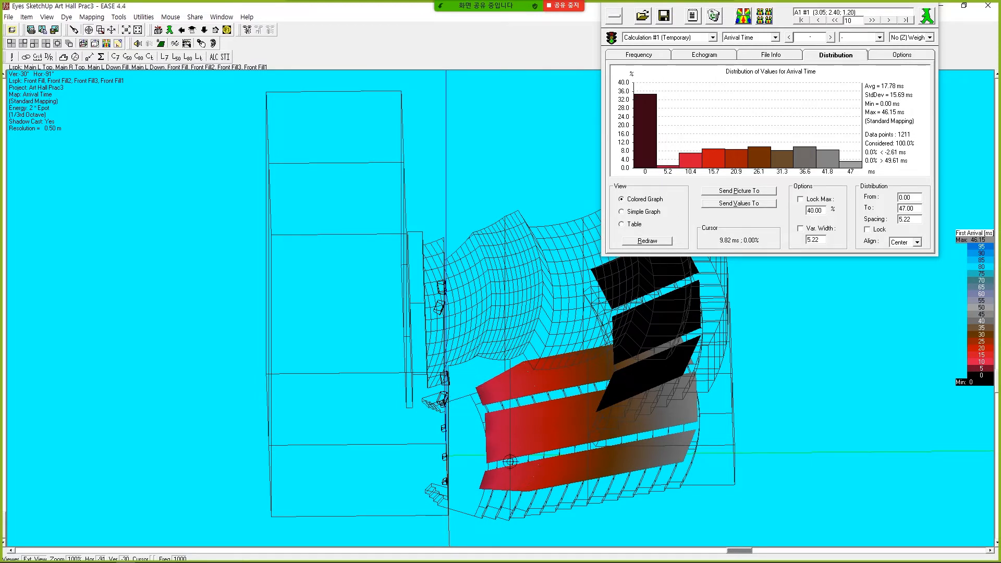
pyautogui.moveTo(736, 551); pyautogui.dragTo(707, 552)
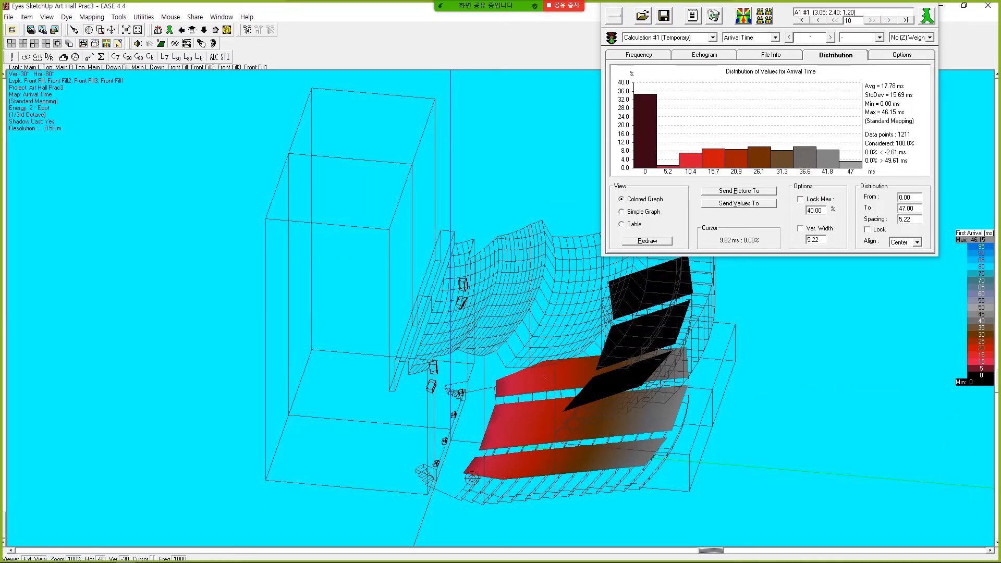
pyautogui.moveTo(700, 554); pyautogui.dragTo(784, 506)
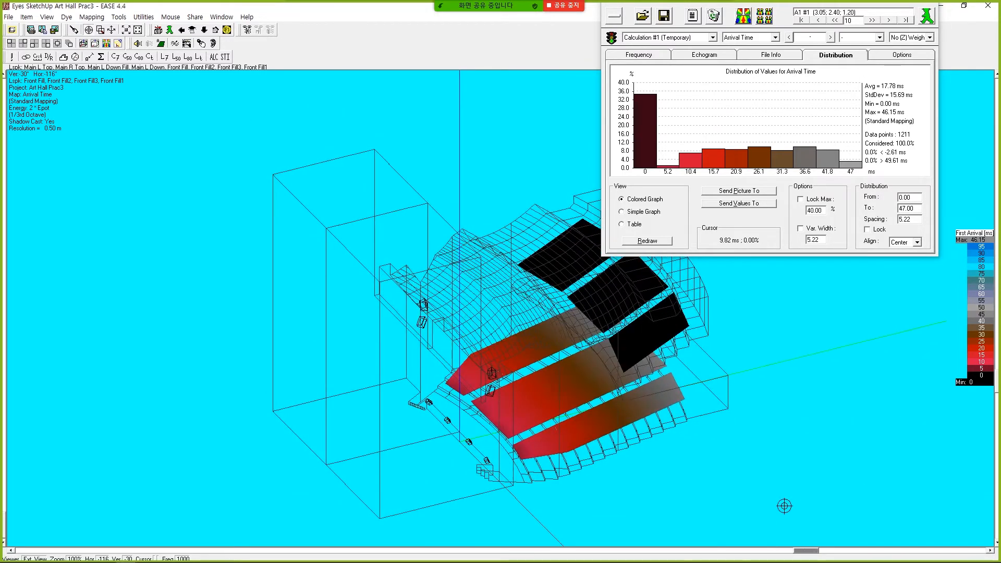
pyautogui.moveTo(776, 7); pyautogui.dragTo(213, 161)
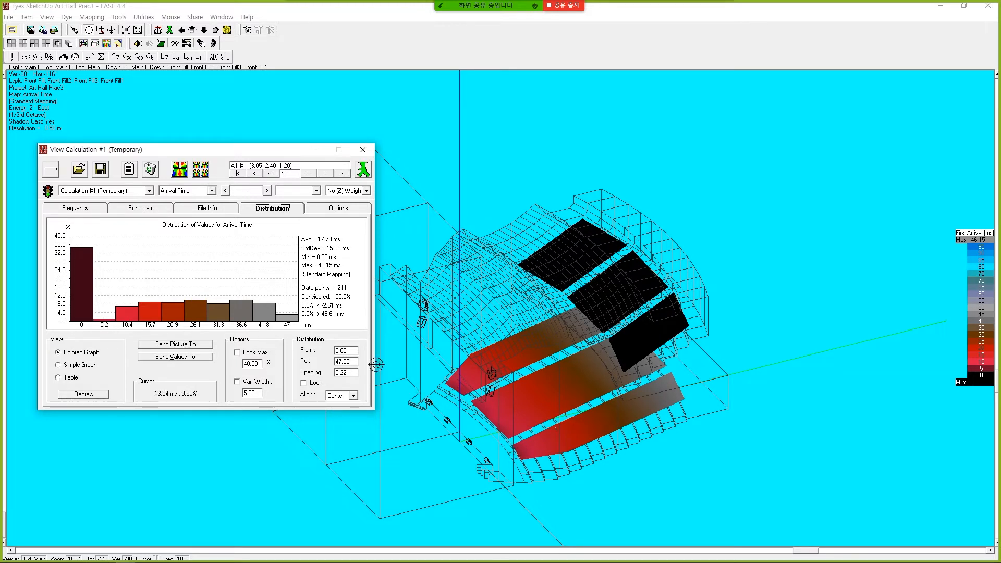
pyautogui.hotkey('ctrl', 'shift', 'c')
pyautogui.moveTo(234, 218); pyautogui.dragTo(995, 516)
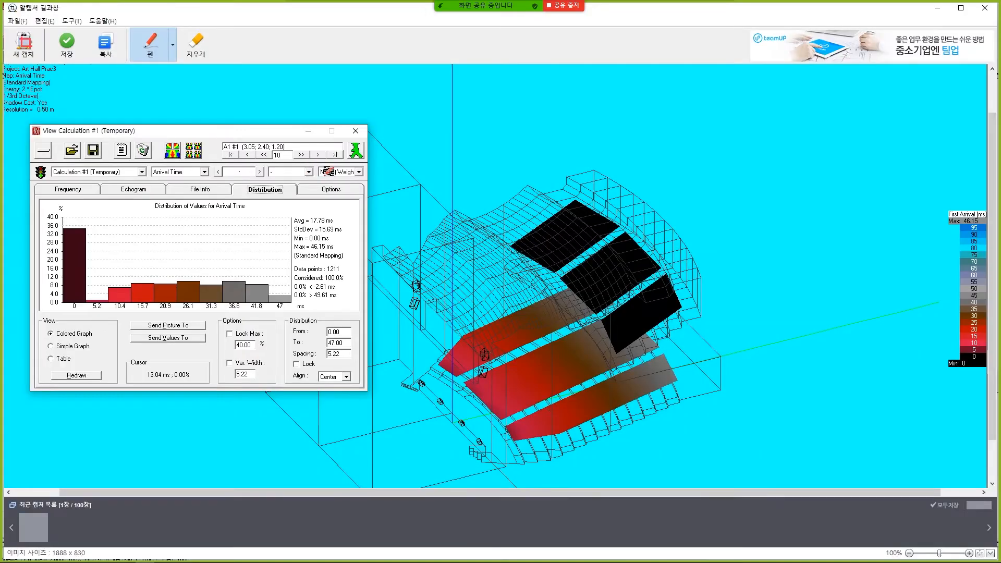
# Save the captured image to the desktop as a PNG named "Front Fill delay time" and close the capture program
pyautogui.click(19, 21)
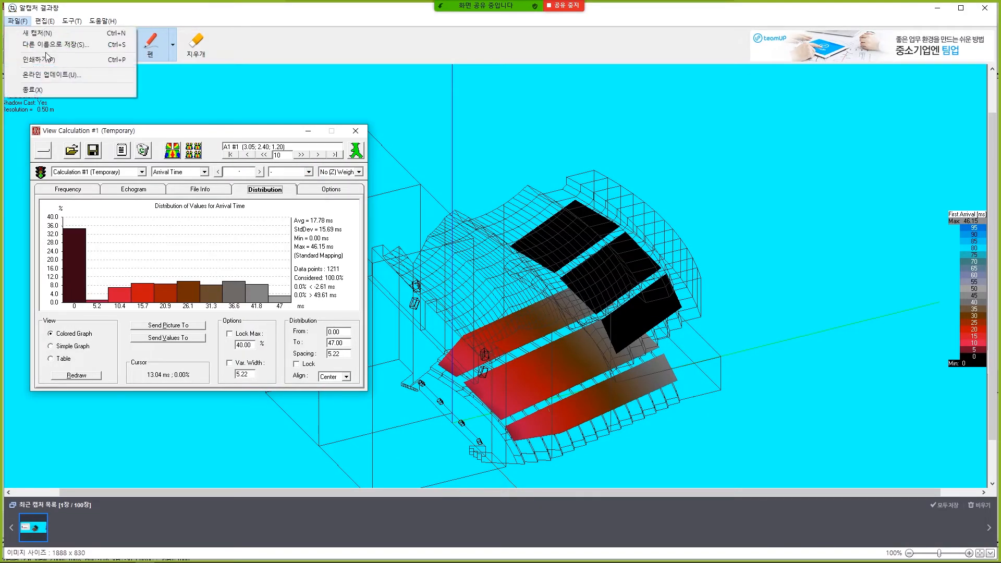
pyautogui.click(46, 45)
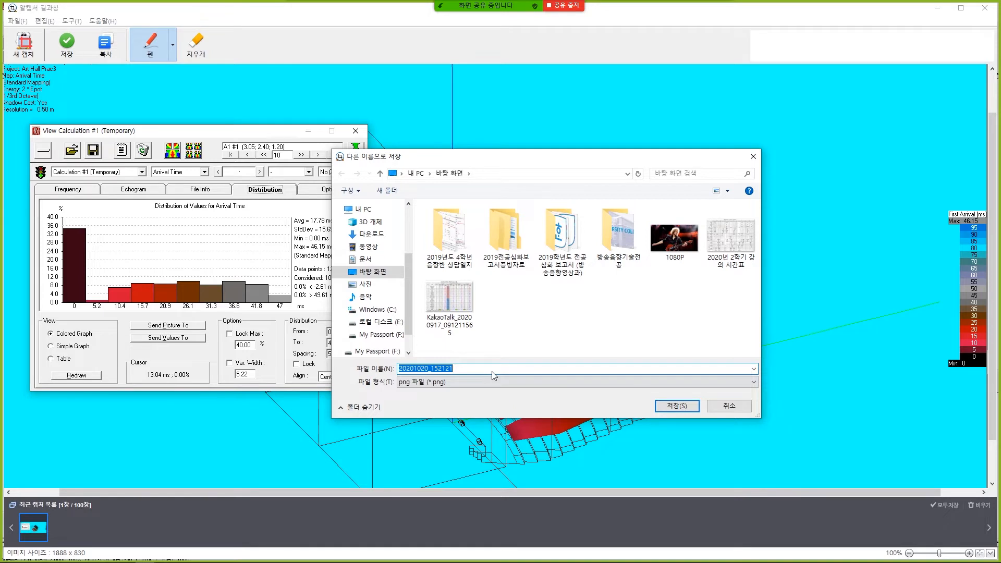
pyautogui.write('Front Fill delay time')
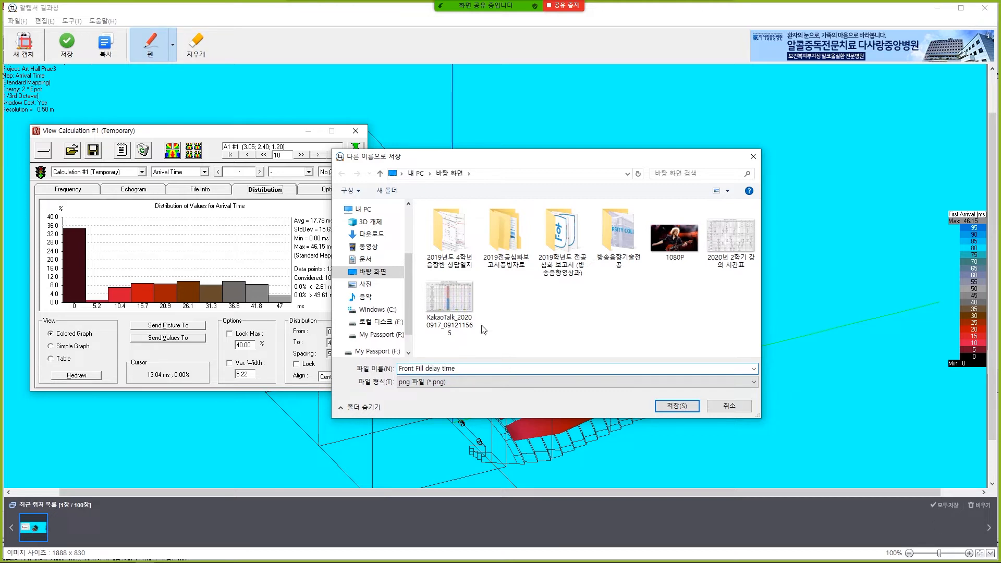
pyautogui.moveTo(406, 289); pyautogui.dragTo(405, 226)
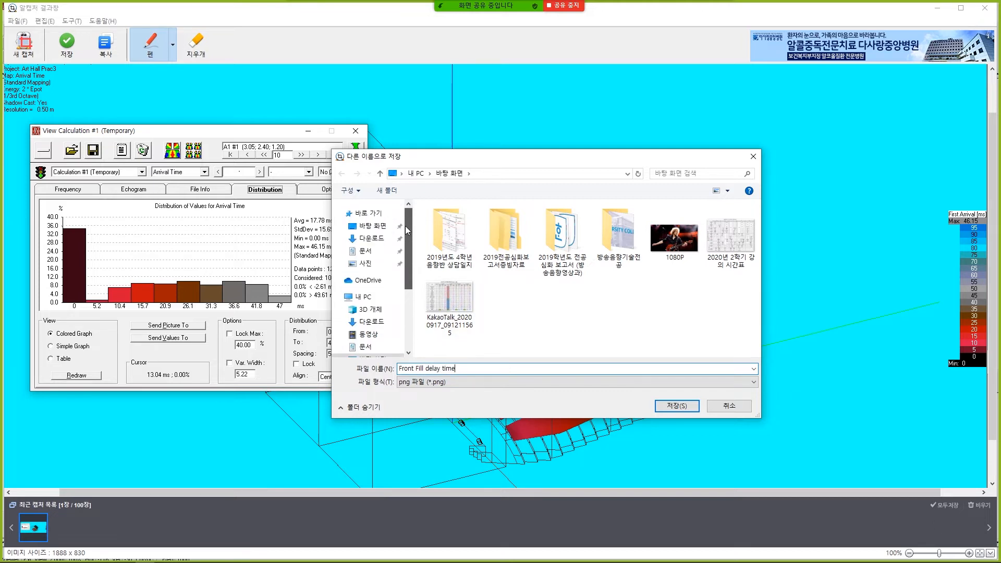
pyautogui.click(369, 228)
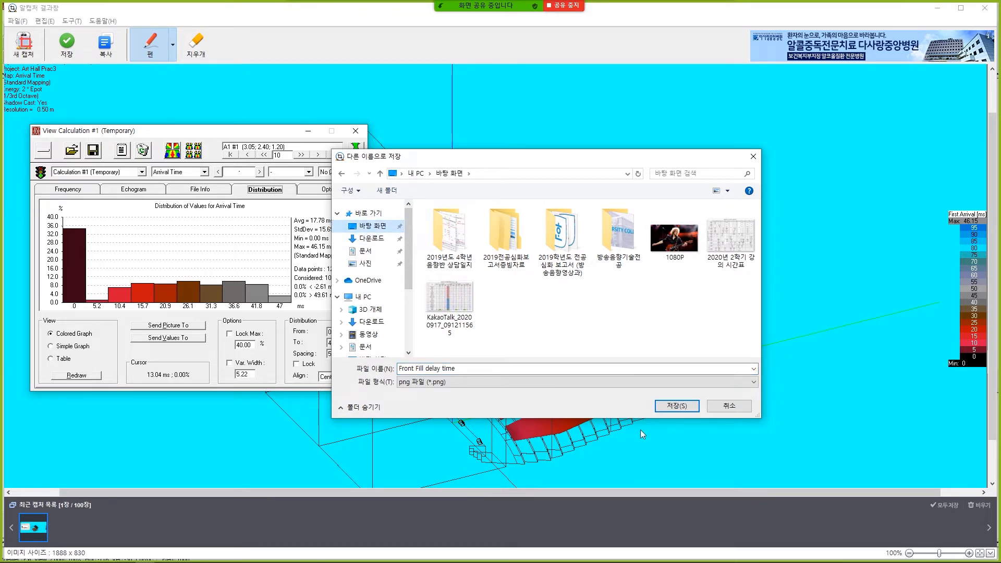
pyautogui.click(677, 406)
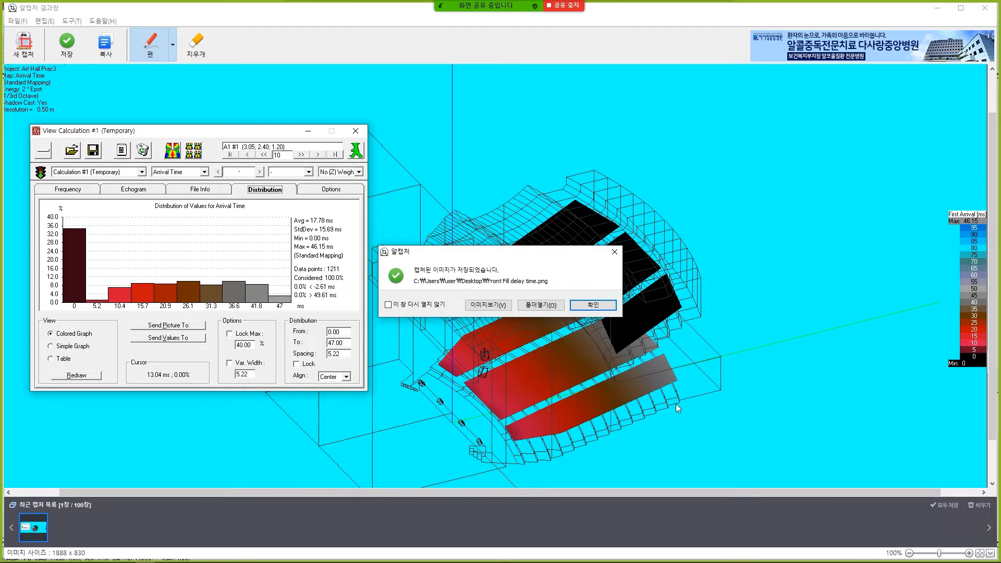
pyautogui.click(599, 303)
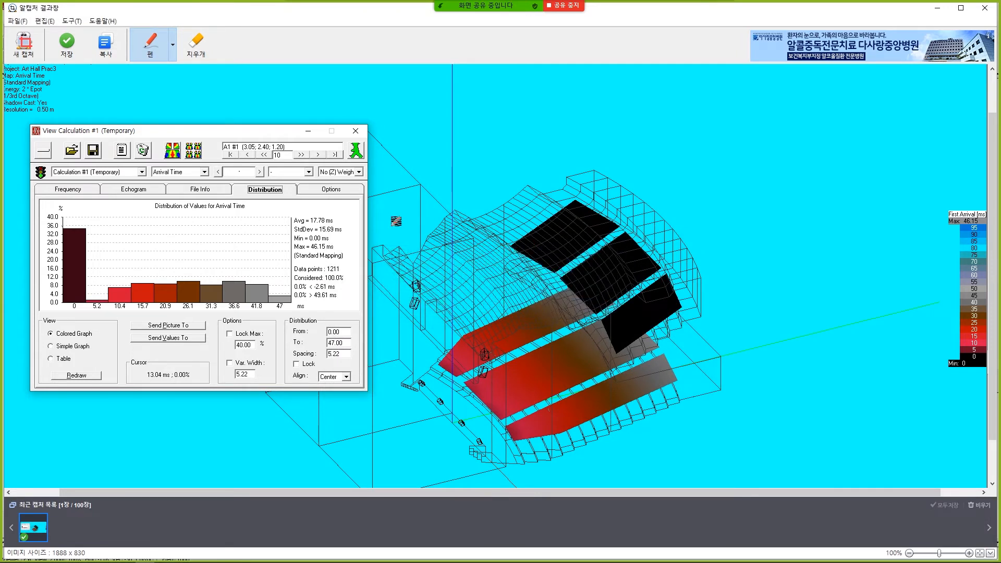
pyautogui.click(985, 9)
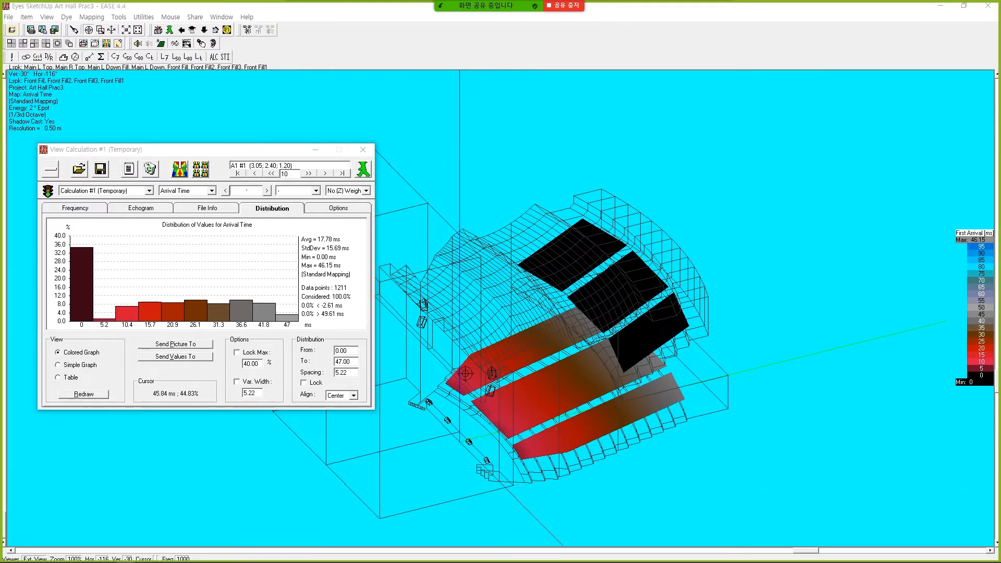
# Close the calculation results and the Eyes window, and reopen the project in a new, maximized Eyes window
pyautogui.click(363, 150)
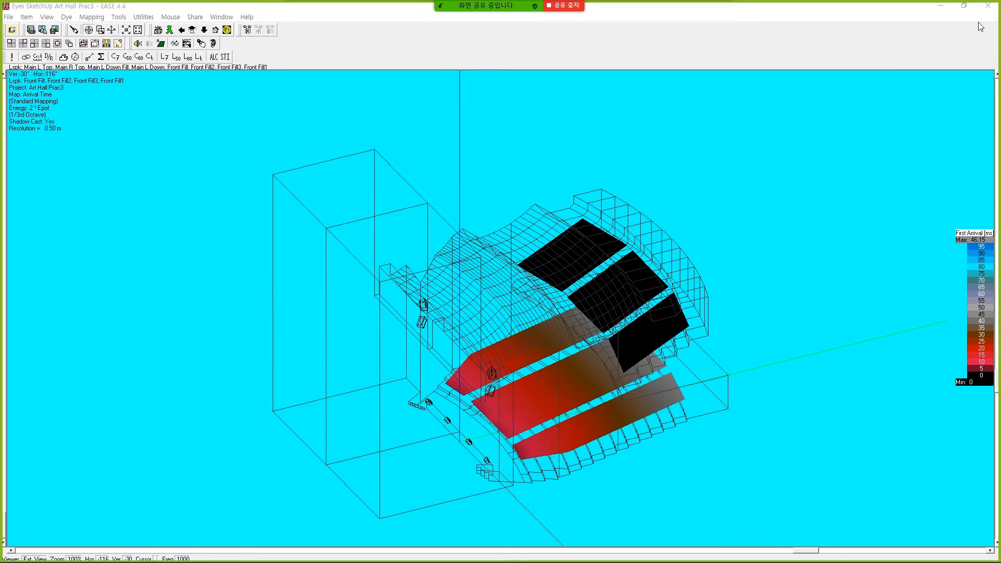
pyautogui.click(964, 6)
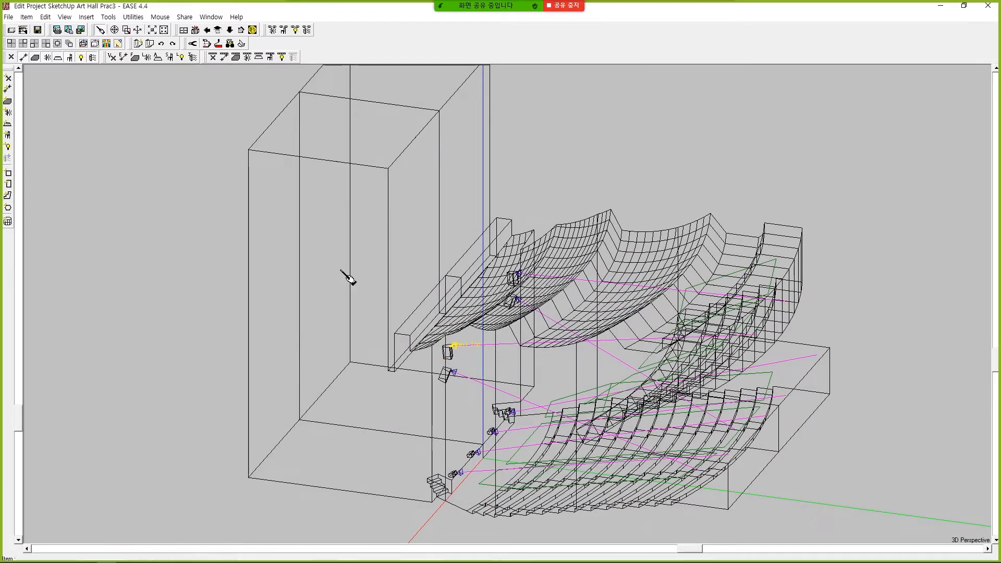
pyautogui.click(9, 17)
pyautogui.click(10, 17)
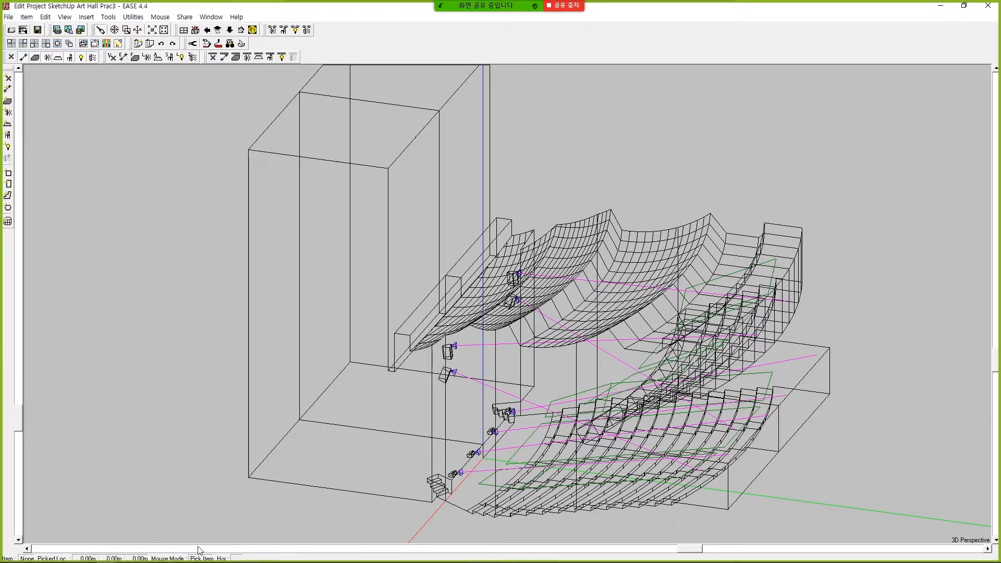
pyautogui.moveTo(201, 548)
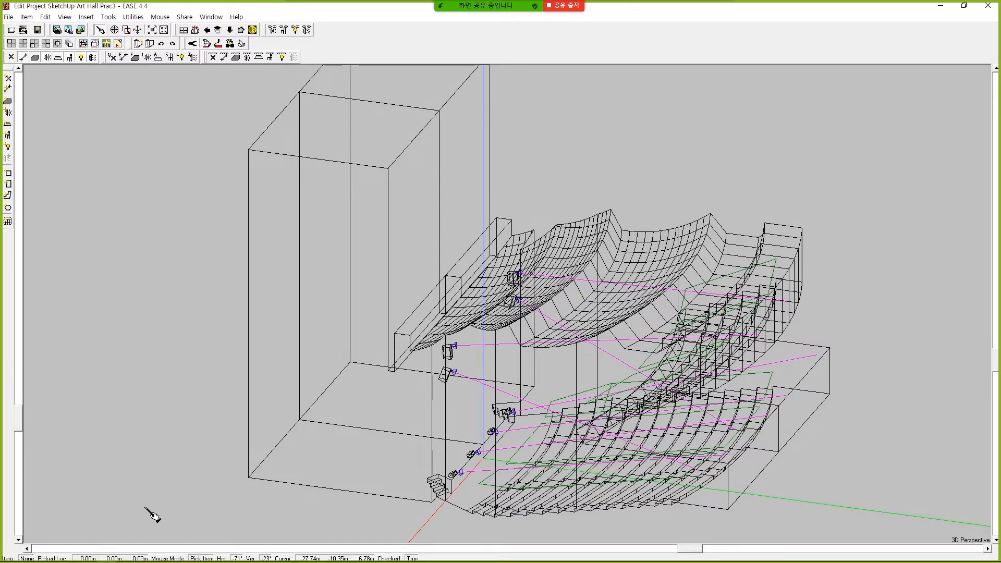
pyautogui.click(125, 556)
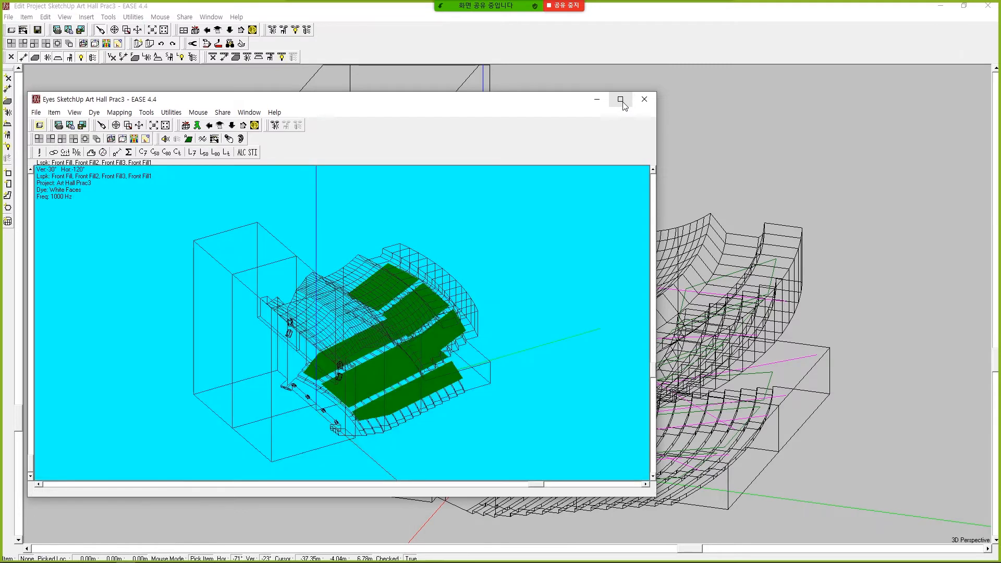
pyautogui.click(625, 101)
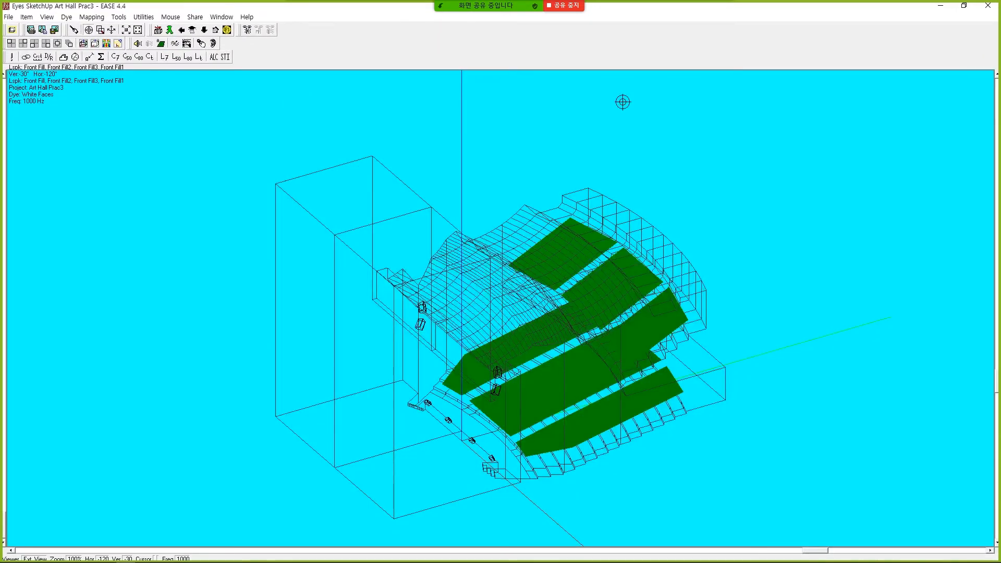
# Open the area mapping parameters and use only the Main L Top and Main R Top loudspeakers
pyautogui.click(91, 18)
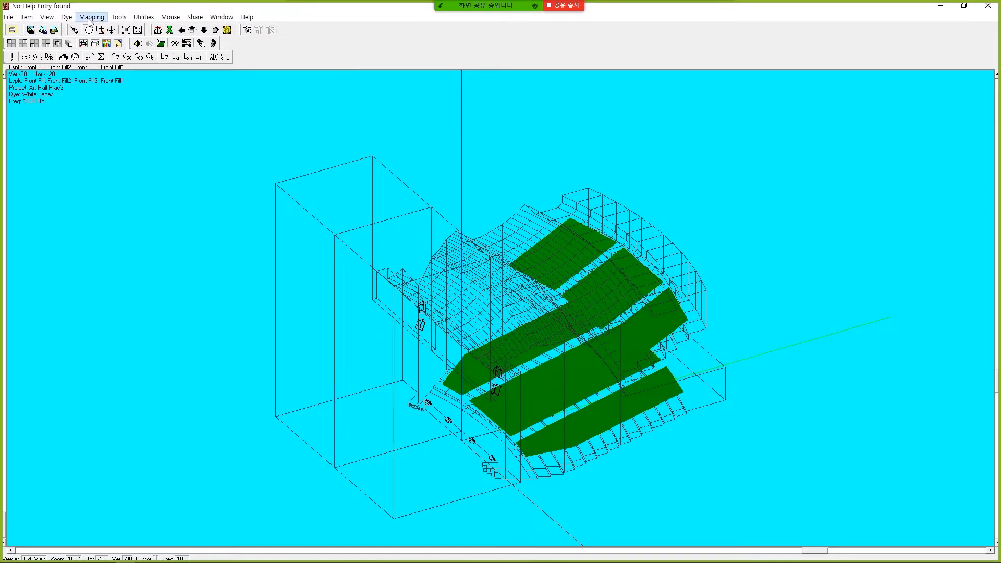
pyautogui.click(108, 30)
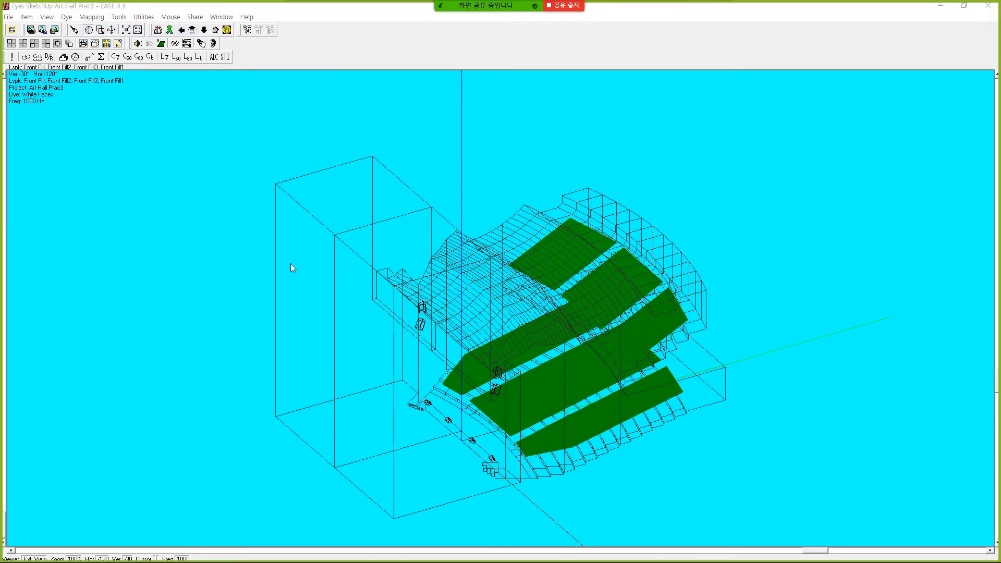
pyautogui.moveTo(208, 268); pyautogui.dragTo(777, 199)
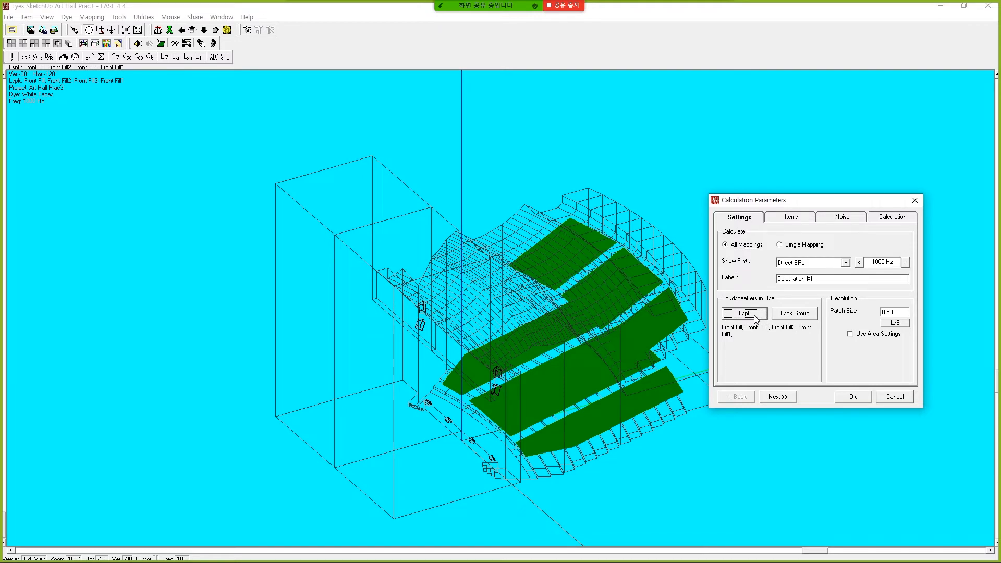
pyautogui.click(755, 319)
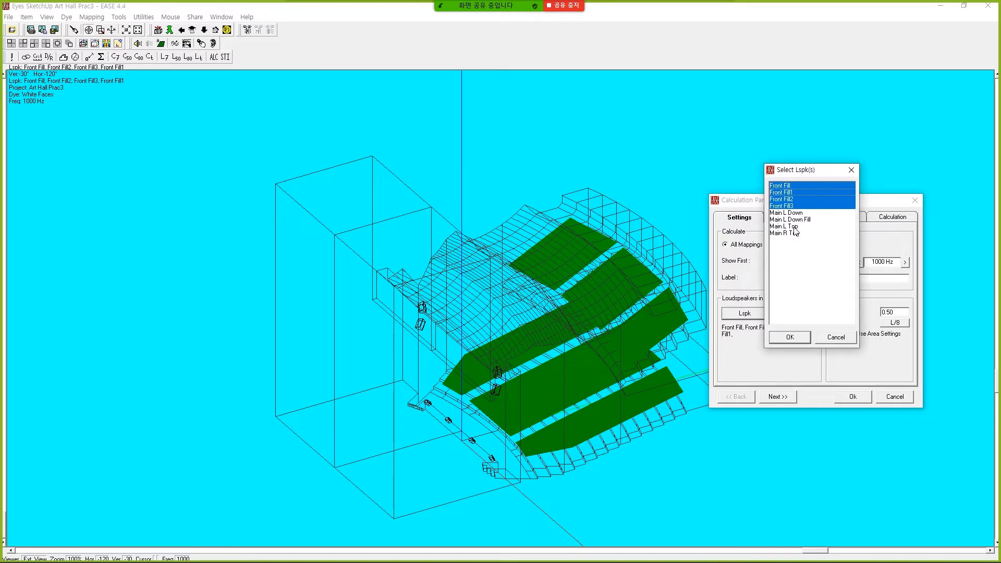
pyautogui.click(793, 227)
pyautogui.keyDown('shift'); pyautogui.click(793, 235); pyautogui.keyUp('shift')
pyautogui.click(789, 337)
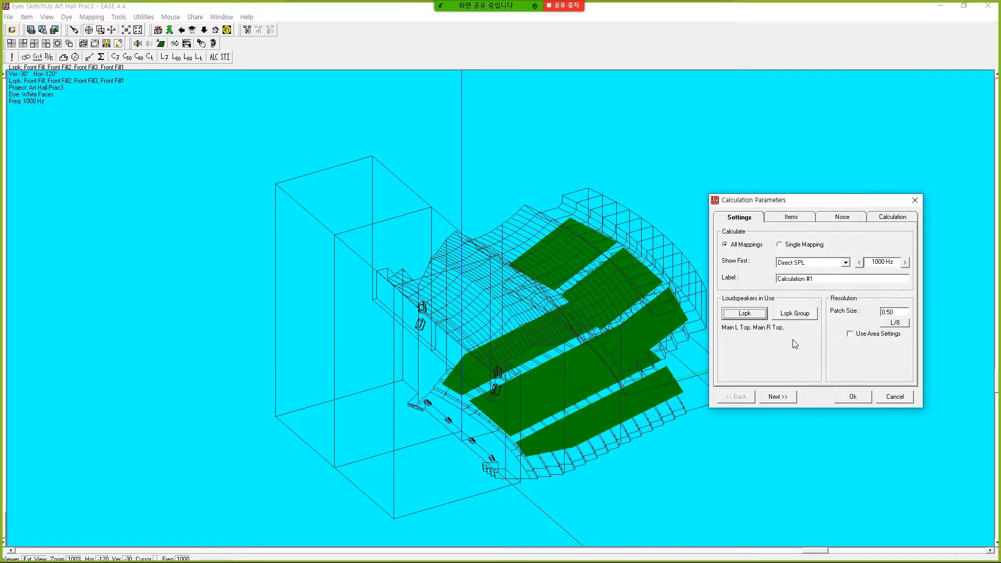
# Set the noise level to 10 dB in all frequency bands and run the mapping calculation
pyautogui.click(777, 398)
pyautogui.click(776, 397)
pyautogui.click(776, 397)
pyautogui.click(736, 397)
pyautogui.click(841, 245)
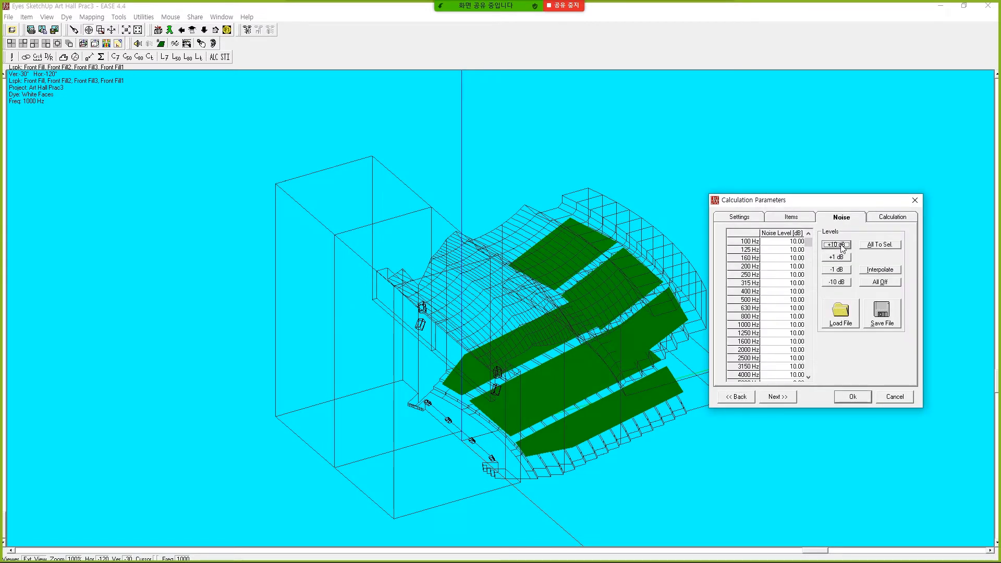
pyautogui.click(778, 397)
pyautogui.click(855, 396)
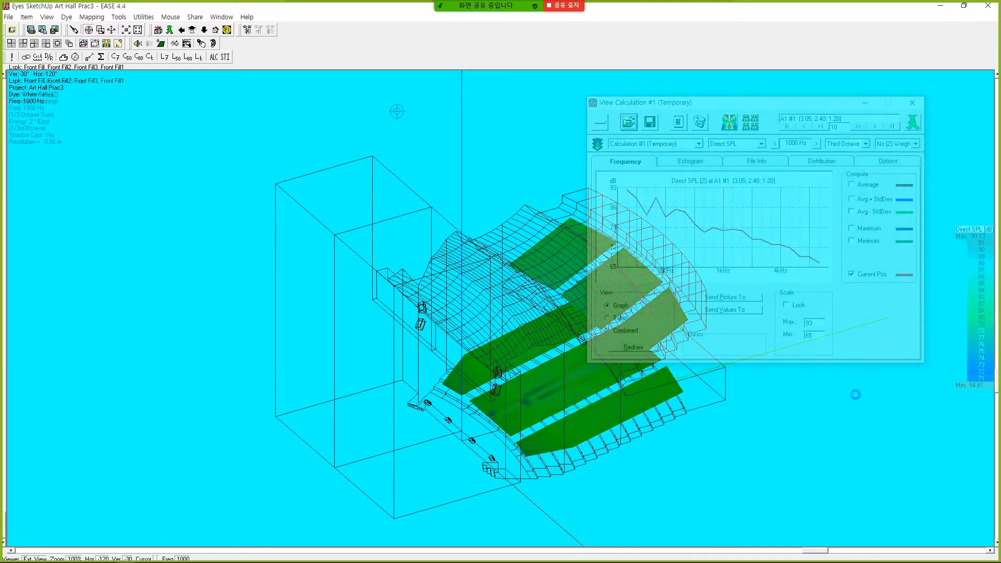
# Map the Arrival Time of the top main loudspeakers on the audience areas and show its distribution graph
pyautogui.click(761, 143)
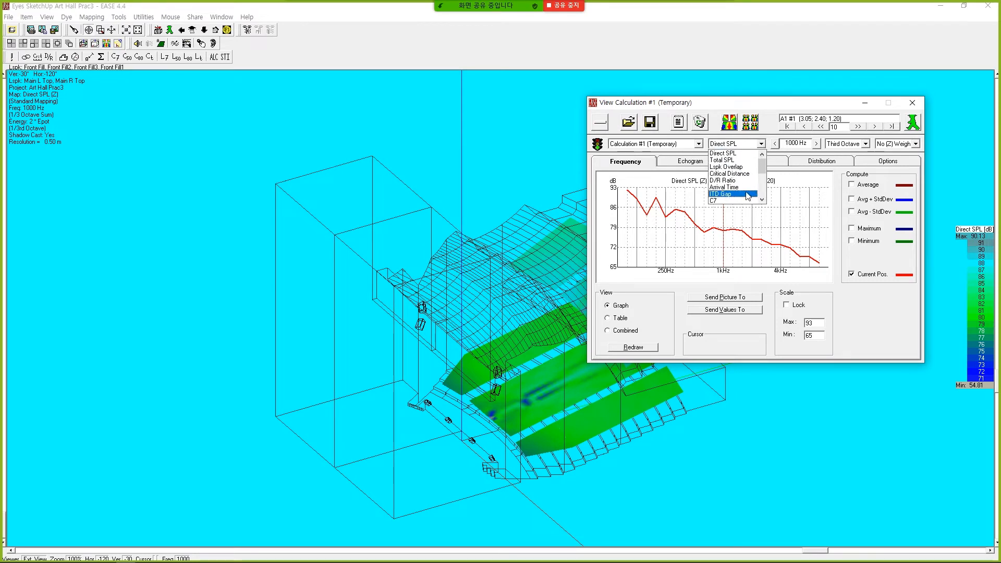
pyautogui.click(726, 187)
pyautogui.click(728, 125)
pyautogui.click(817, 162)
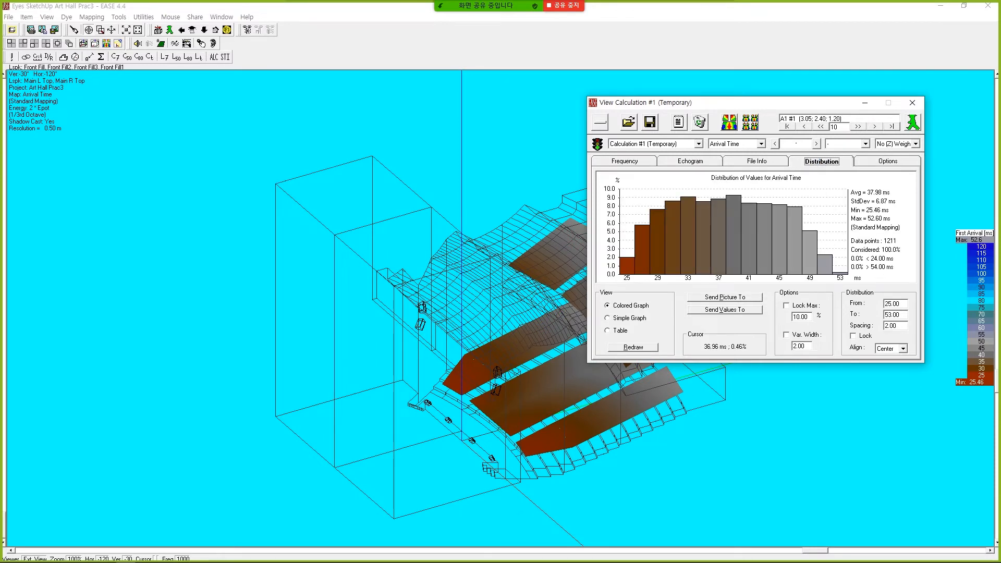
# Place the calculation results clear of the audience areas and capture the arrival time map with its distribution graph as a screen image
pyautogui.click(819, 551)
pyautogui.moveTo(814, 555); pyautogui.dragTo(749, 551)
pyautogui.moveTo(769, 107); pyautogui.dragTo(804, 44)
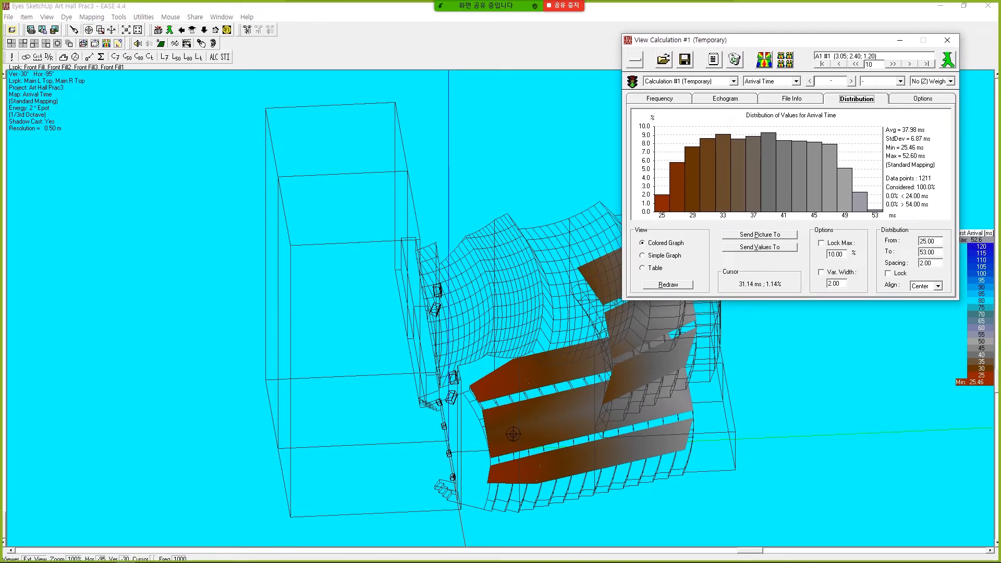
pyautogui.moveTo(820, 48); pyautogui.dragTo(243, 96)
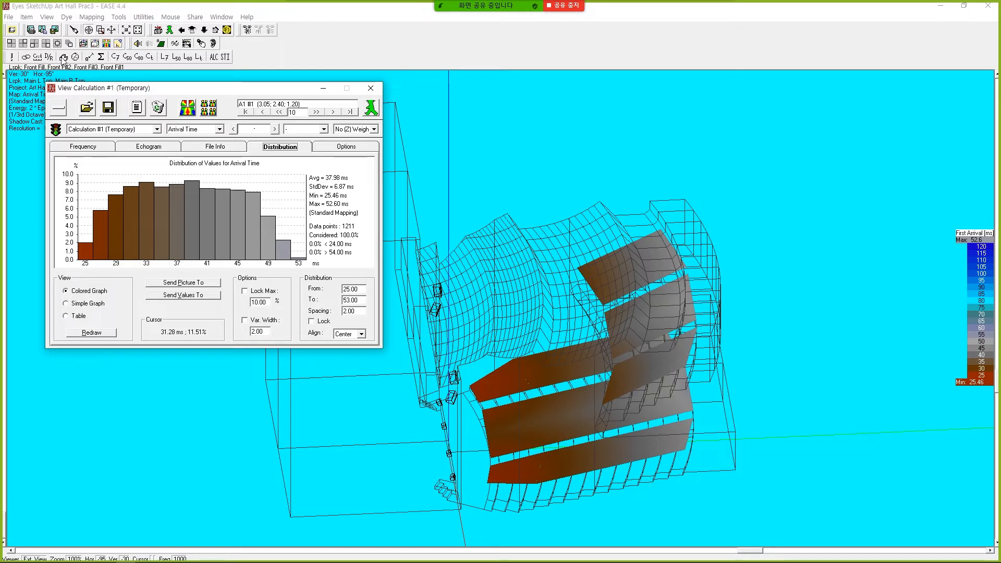
pyautogui.hotkey('ctrl', 'shift', 'c')
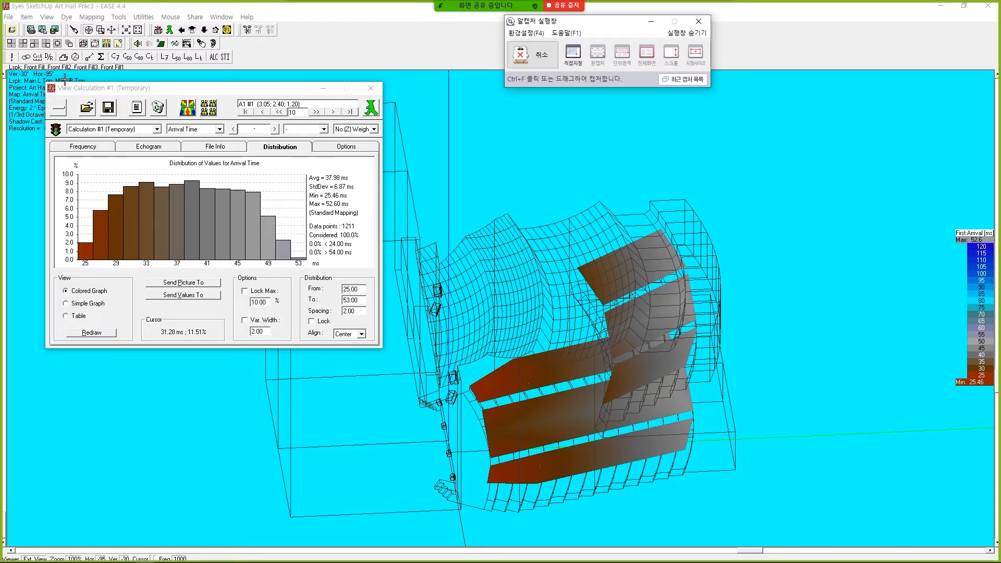
pyautogui.moveTo(5, 21)
pyautogui.mouseDown()
pyautogui.moveTo(871, 487)
pyautogui.moveTo(992, 529)
pyautogui.mouseUp()
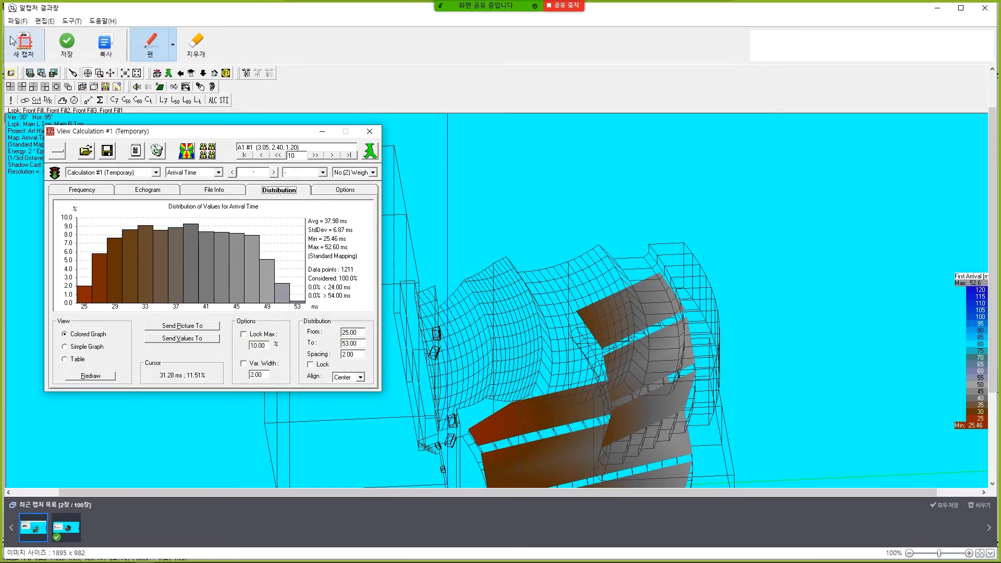
# Save the captured image to the desktop as a PNG named "Top Speaker Delay Time" and close the capture program
pyautogui.click(16, 22)
pyautogui.click(48, 44)
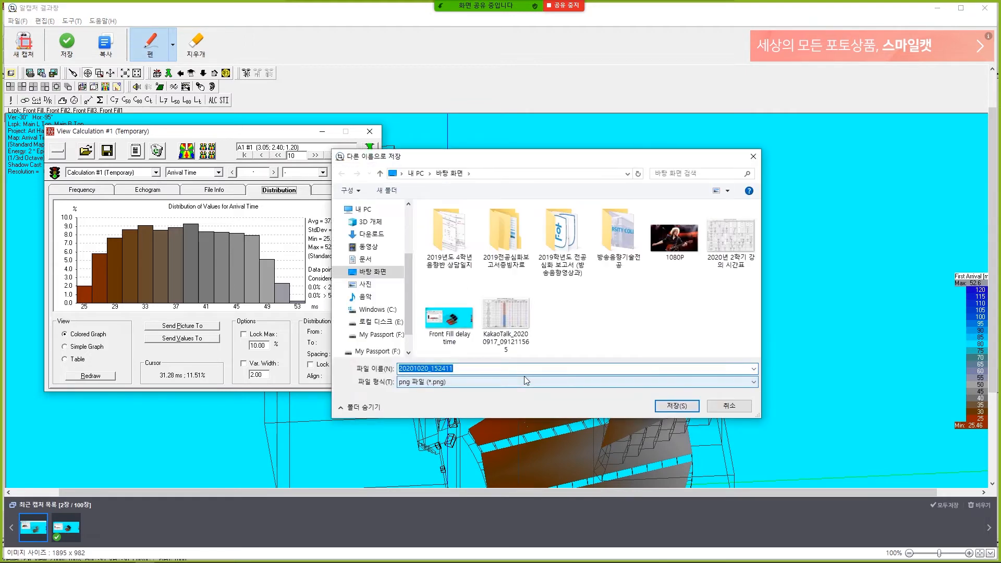
pyautogui.write('Top Speaker Delay Time')
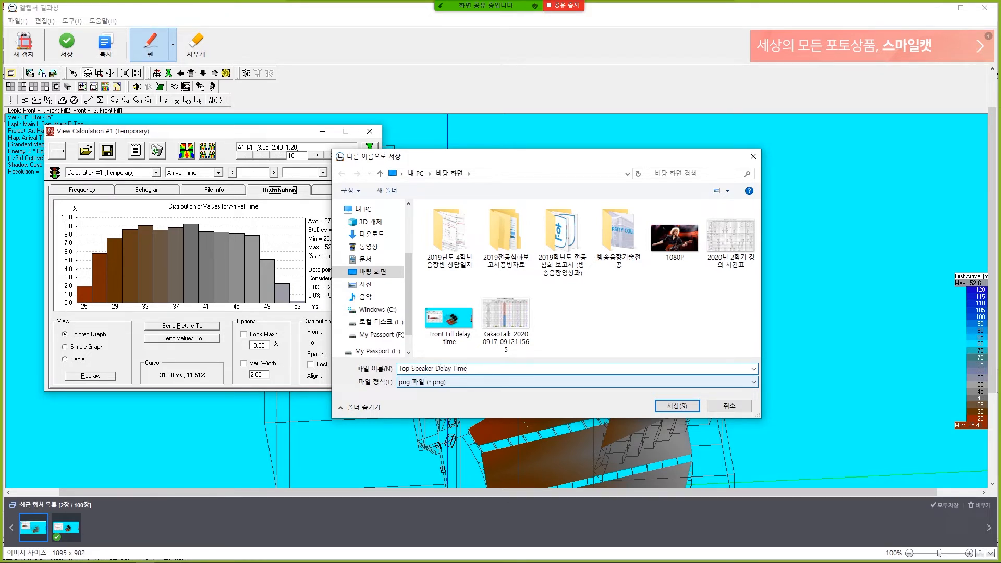
pyautogui.click(679, 406)
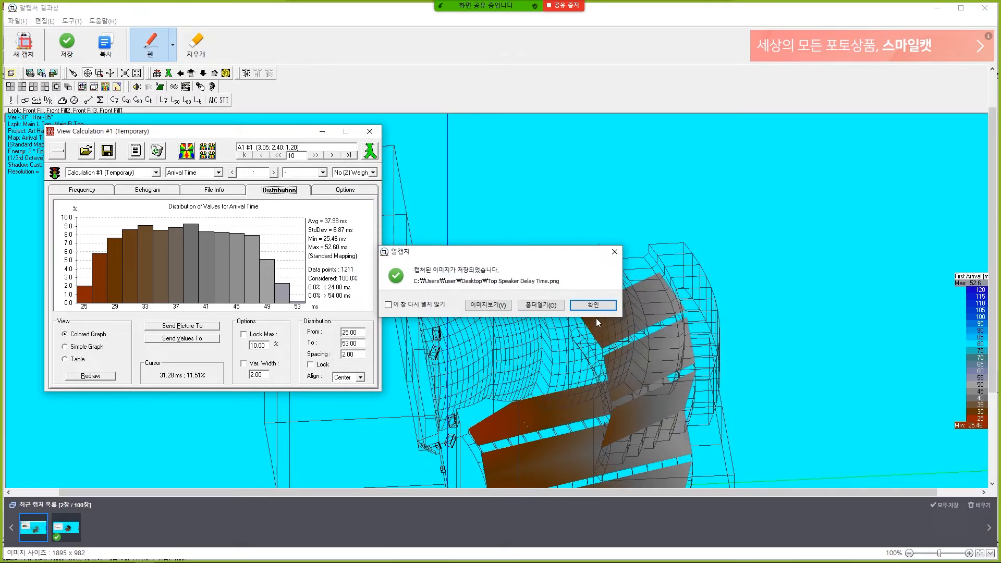
pyautogui.click(594, 305)
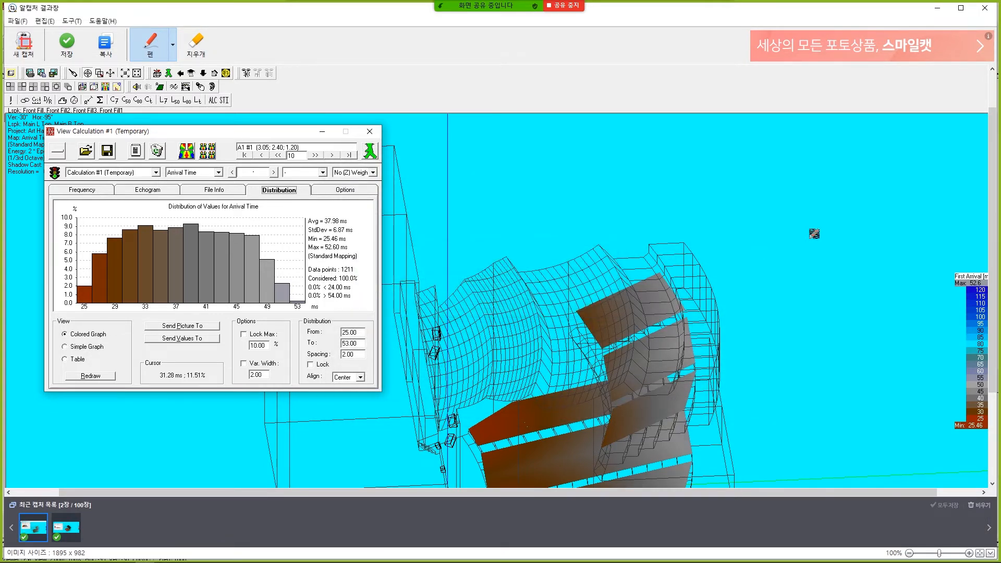
pyautogui.click(984, 8)
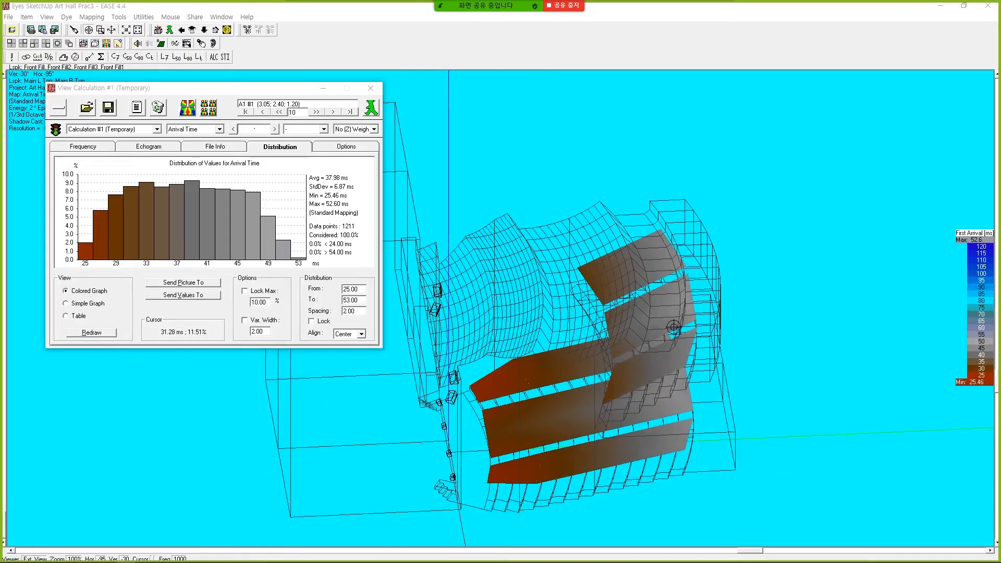
# Close the Eyes window and open the properties of the Front Fill3 loudspeaker in the project editor
pyautogui.click(984, 11)
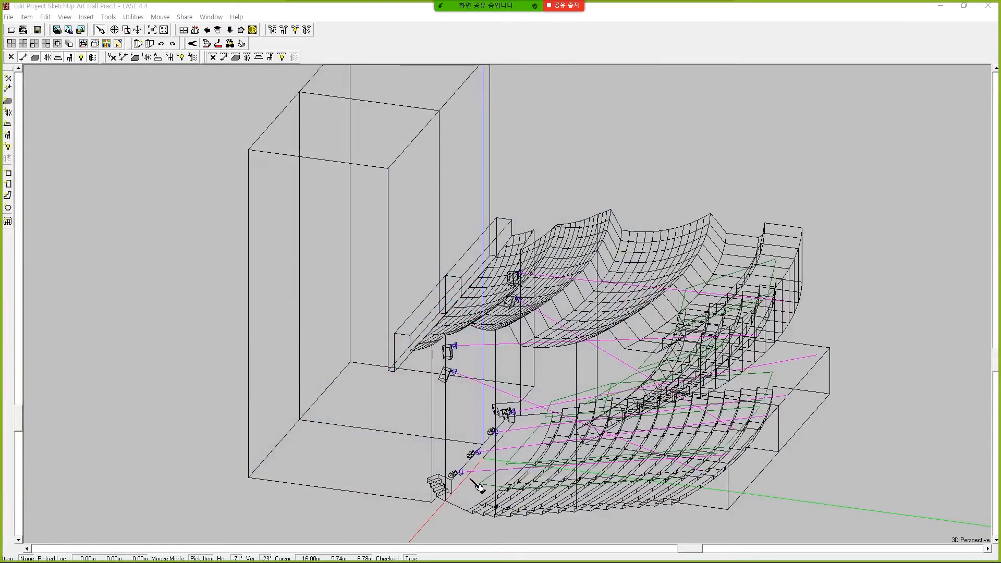
pyautogui.click(462, 471)
pyautogui.rightClick(461, 471)
pyautogui.click(489, 463)
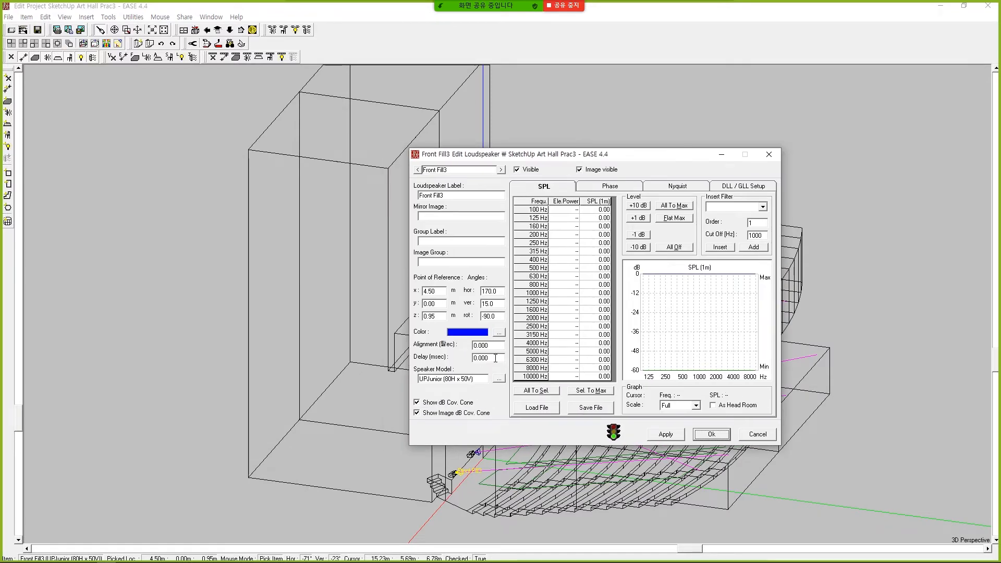
pyautogui.click(769, 154)
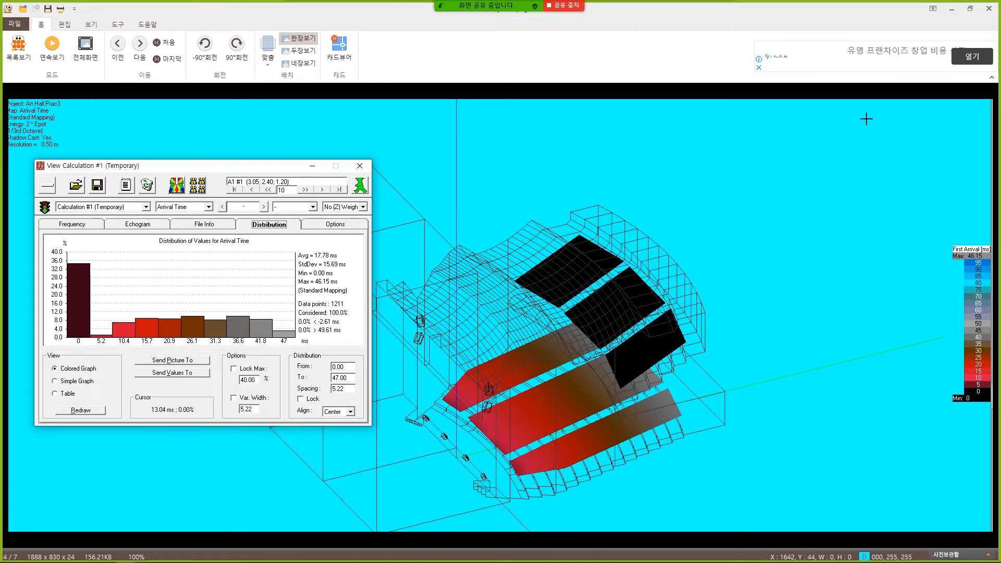
# Compare the arrival times in the "Front Fill delay time" and "Top Speaker Delay Time" captures side by side in the image viewer, then close both
pyautogui.click(970, 8)
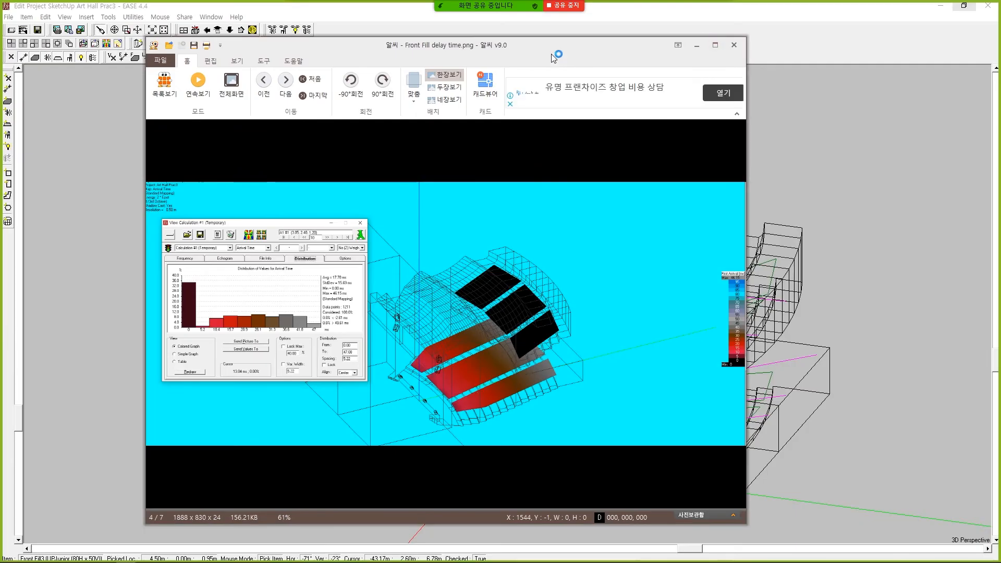
pyautogui.moveTo(554, 54); pyautogui.dragTo(983, 36)
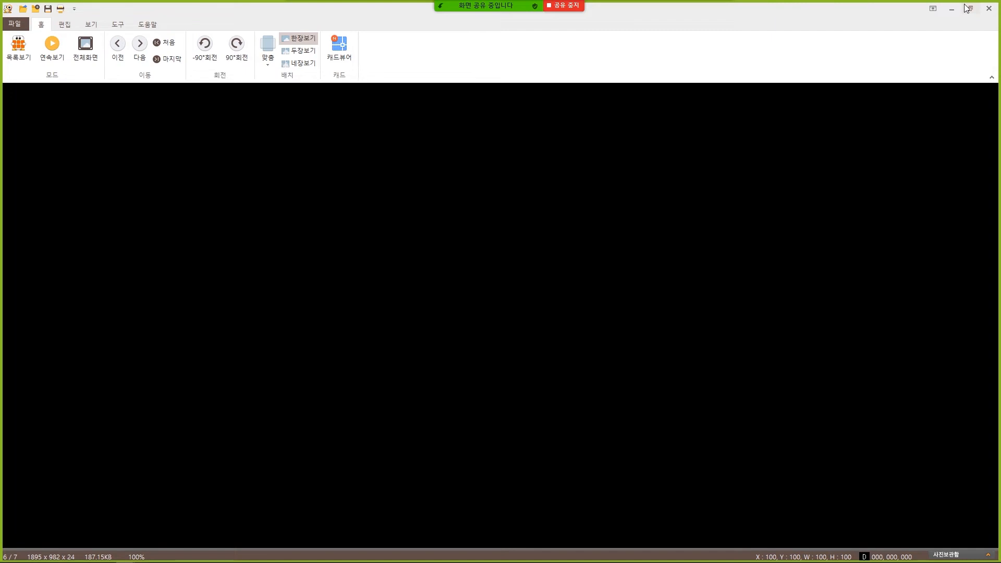
pyautogui.click(966, 8)
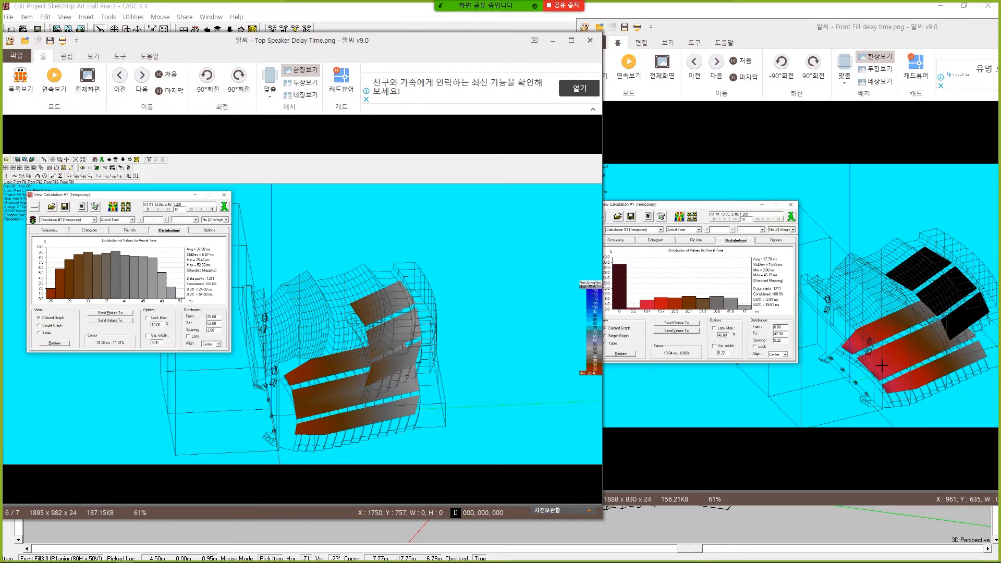
pyautogui.click(592, 41)
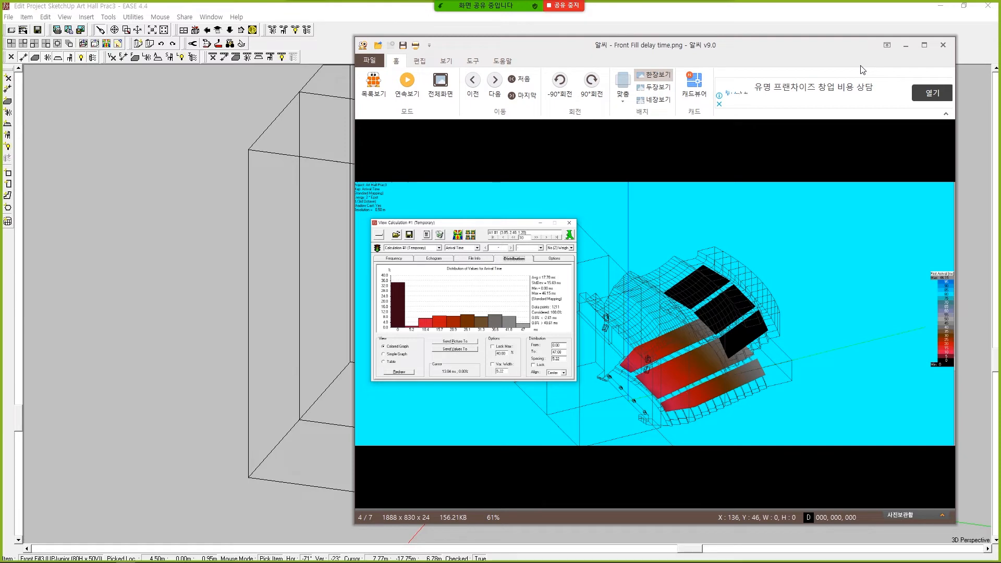
pyautogui.press('Escape')
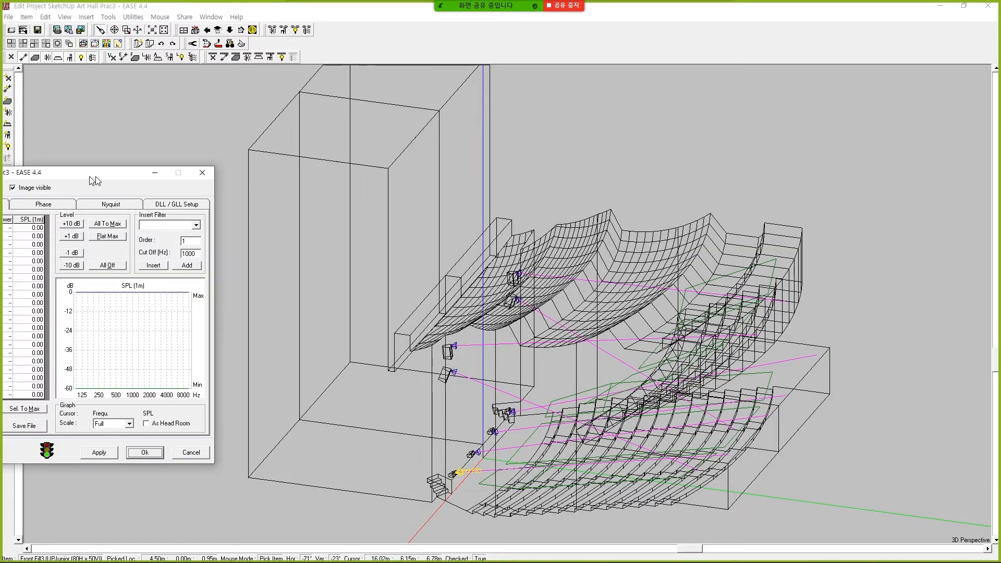
# Move the Front Fill3 properties dialog fully into view beside the loudspeakers and minimize it
pyautogui.moveTo(94, 180); pyautogui.dragTo(106, 180)
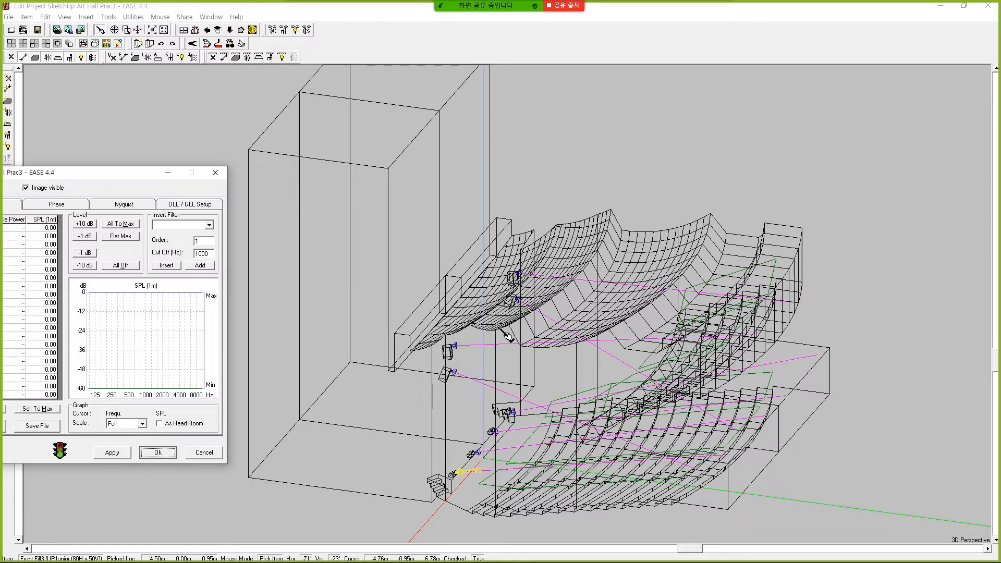
pyautogui.moveTo(139, 174); pyautogui.dragTo(292, 99)
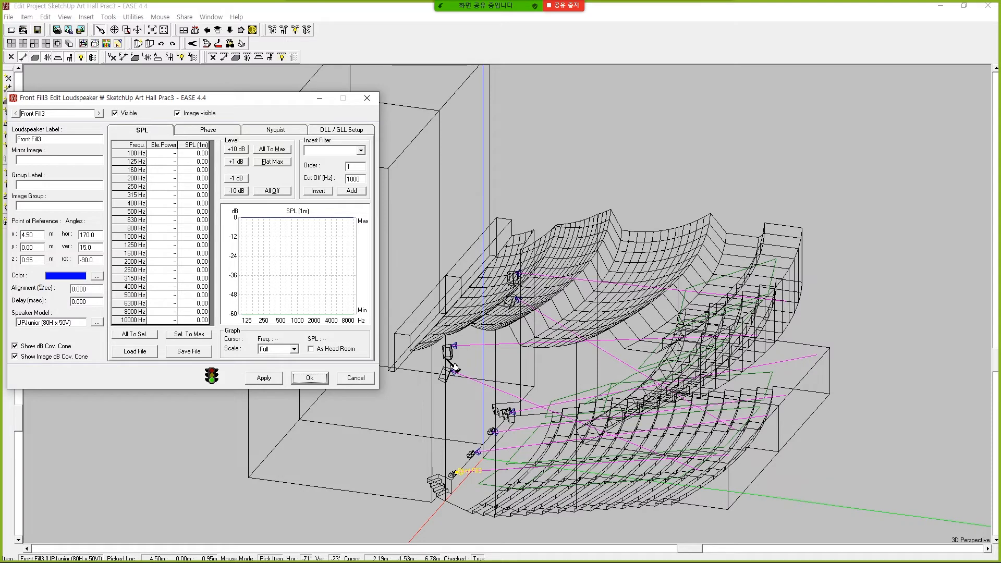
pyautogui.click(320, 98)
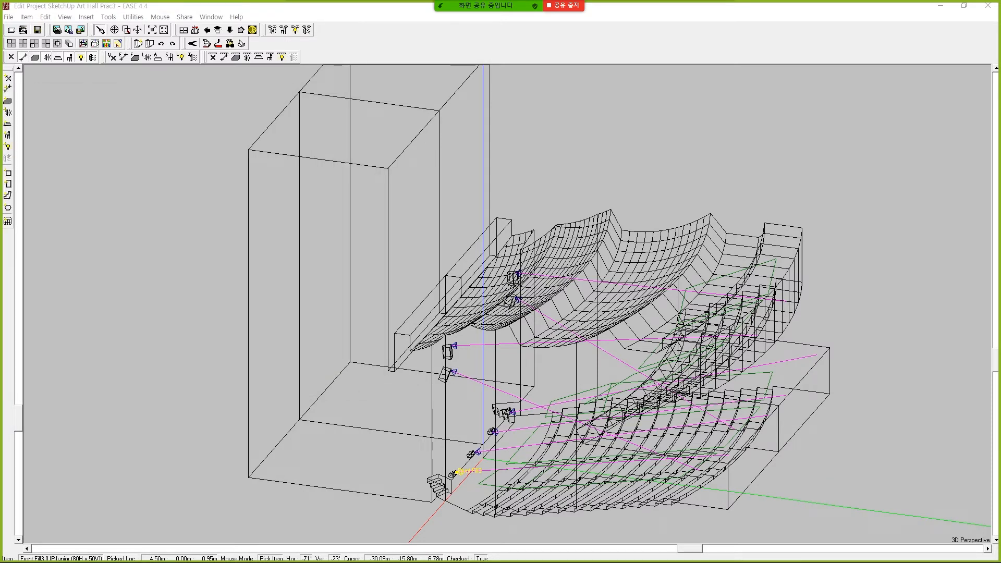
pyautogui.moveTo(0, 156); pyautogui.dragTo(0, 159)
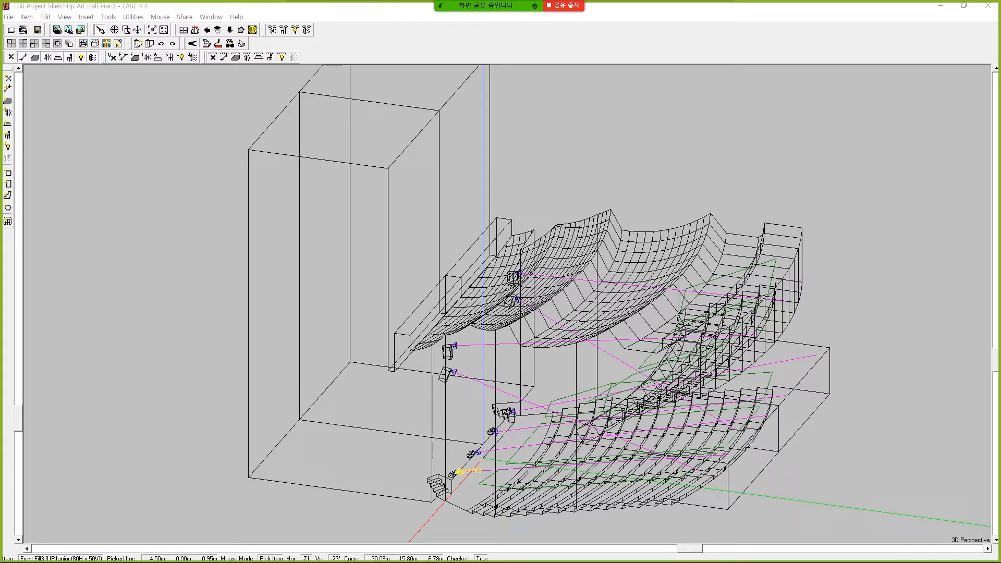
# Set the delay of the Front Fill2 loudspeaker to 25 ms
pyautogui.rightClick(478, 453)
pyautogui.click(500, 453)
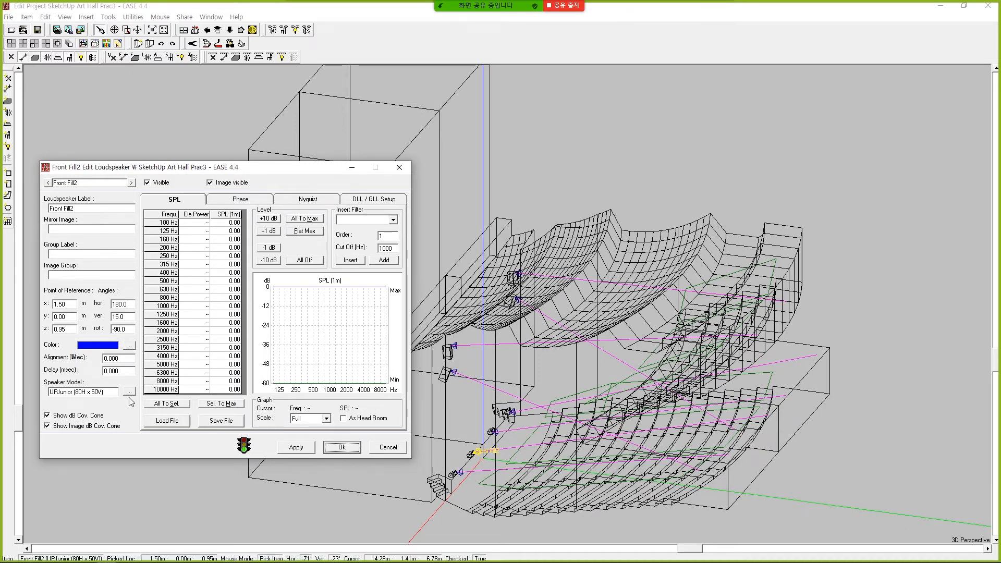
pyautogui.doubleClick(128, 372)
pyautogui.write('25')
pyautogui.click(354, 452)
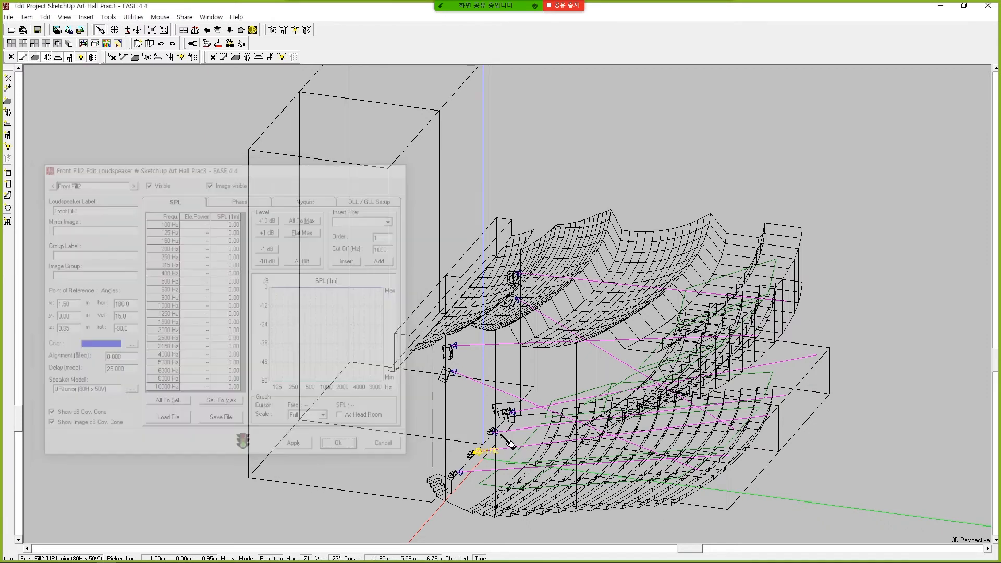
# Set the delay of the loudspeaker labelled Front Fill to 25 ms
pyautogui.rightClick(499, 431)
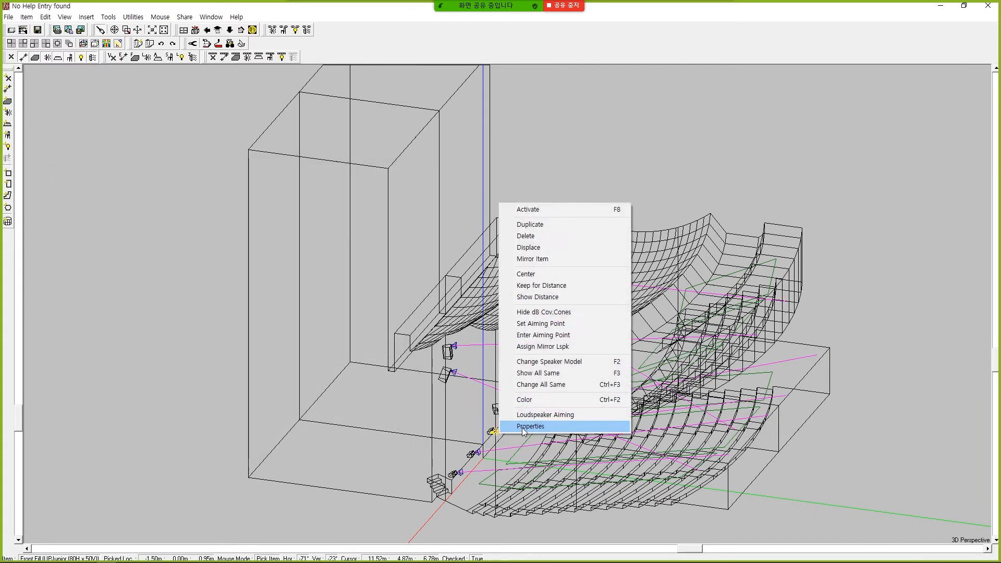
pyautogui.click(522, 426)
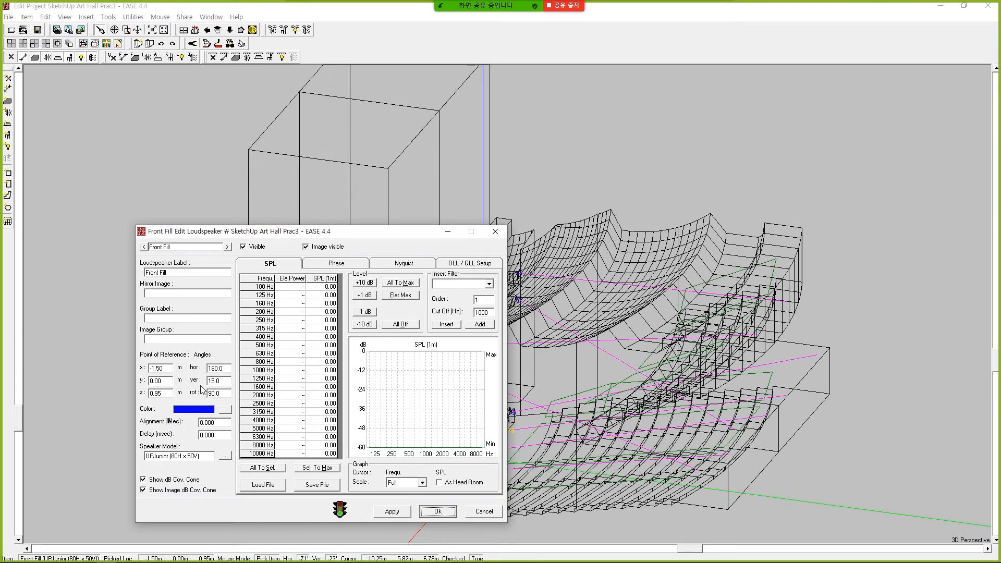
pyautogui.doubleClick(220, 433)
pyautogui.write('25')
pyautogui.press('Return')
# Set the delay of the Front Fill1 loudspeaker to 25 ms
pyautogui.rightClick(511, 414)
pyautogui.press('Escape')
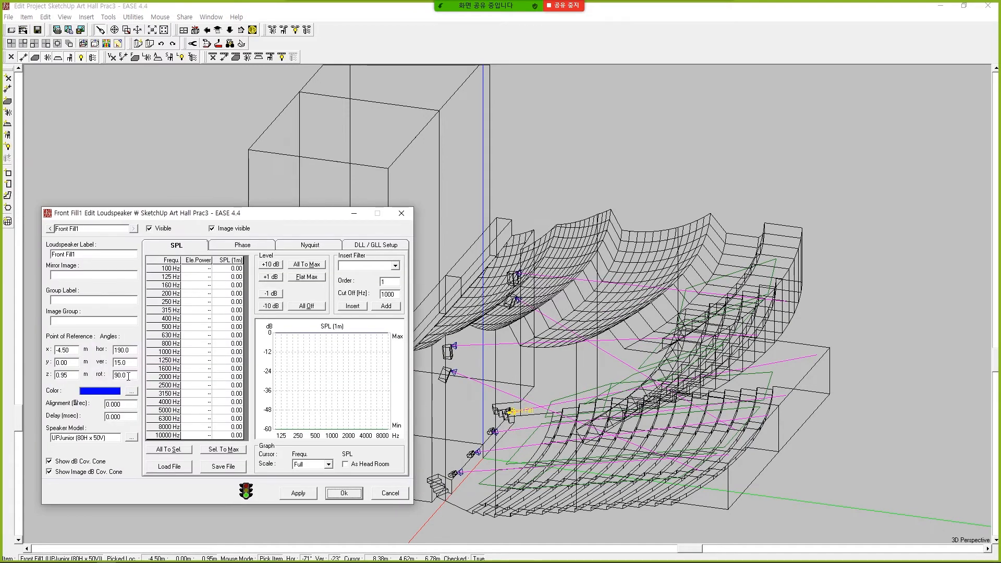
pyautogui.click(125, 416)
pyautogui.write('25')
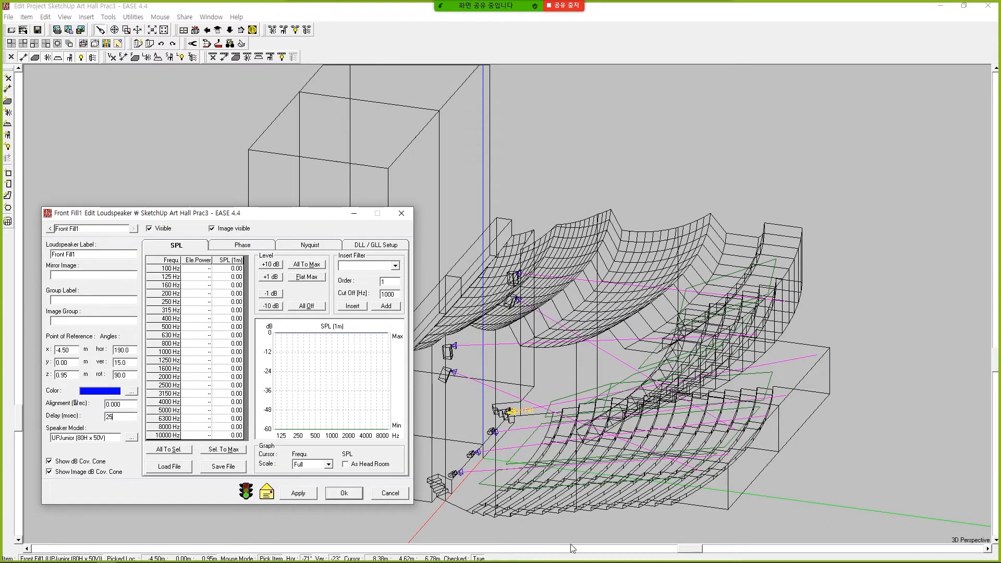
pyautogui.press('Return')
# Pick the front fill and main loudspeakers in turn to examine the source layout, then clear the selection
pyautogui.moveTo(693, 549); pyautogui.dragTo(660, 549)
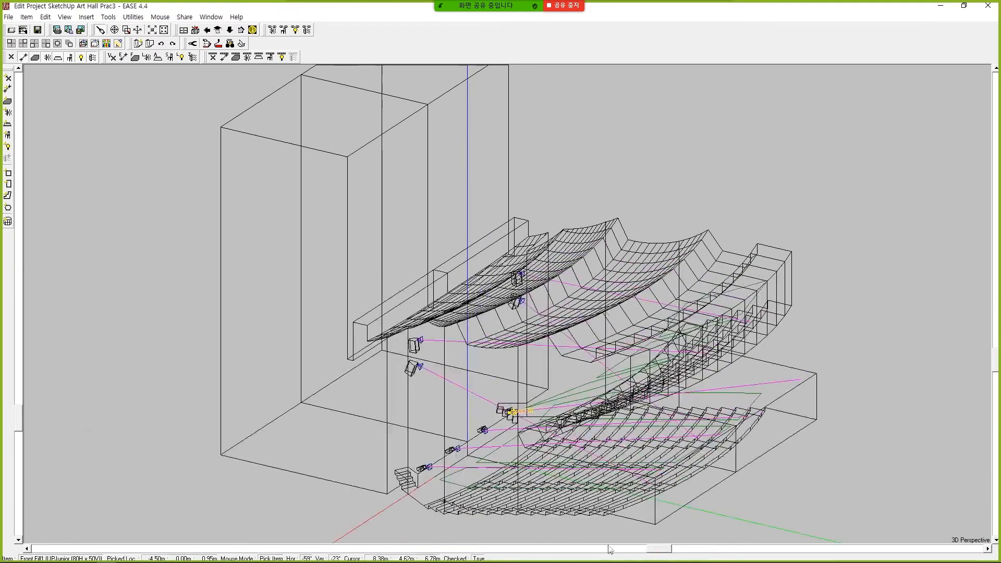
pyautogui.click(425, 468)
pyautogui.click(492, 434)
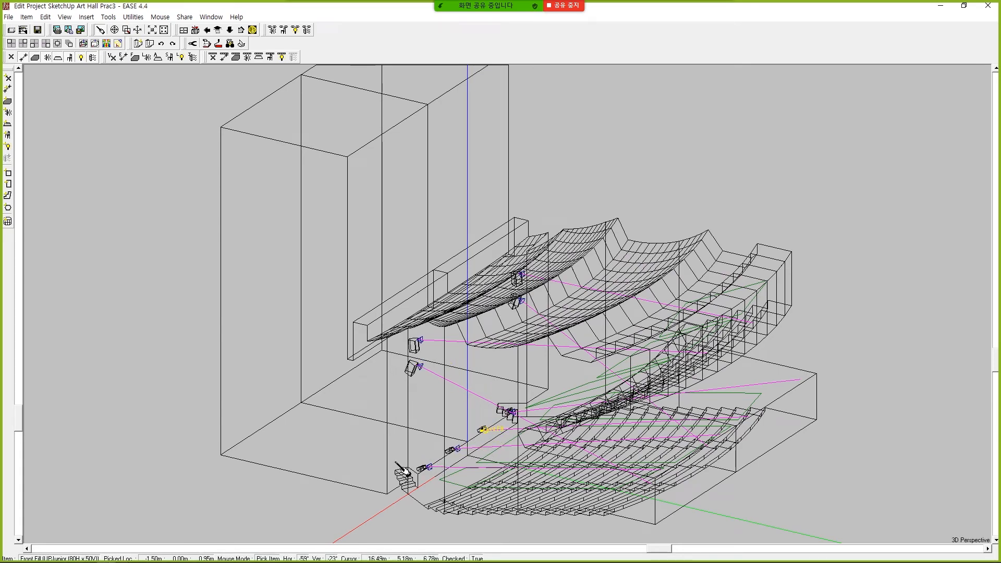
pyautogui.moveTo(657, 548)
pyautogui.mouseDown()
pyautogui.moveTo(742, 548)
pyautogui.moveTo(588, 561)
pyautogui.moveTo(629, 560)
pyautogui.moveTo(631, 549)
pyautogui.moveTo(678, 553)
pyautogui.moveTo(665, 547)
pyautogui.mouseUp()
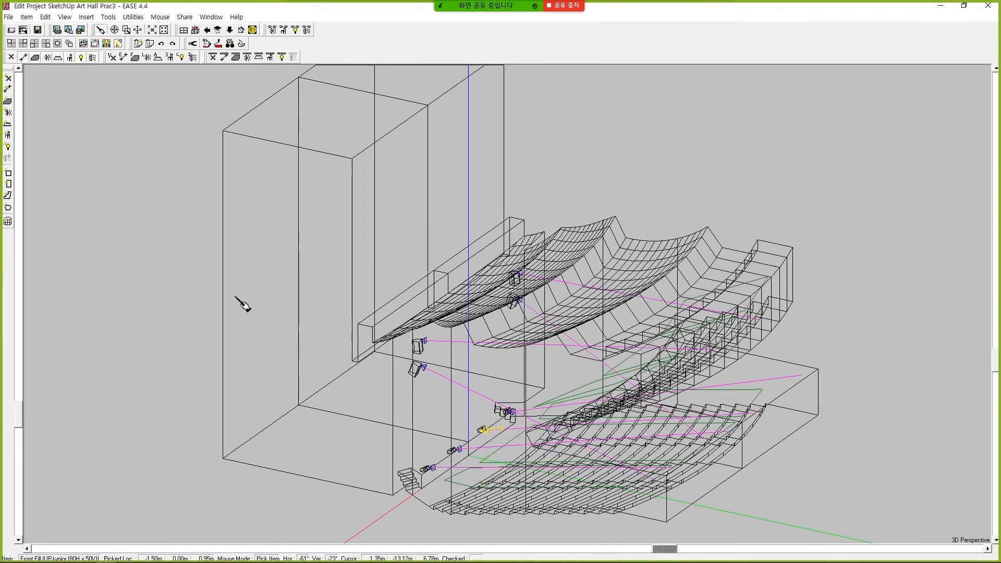
pyautogui.click(418, 341)
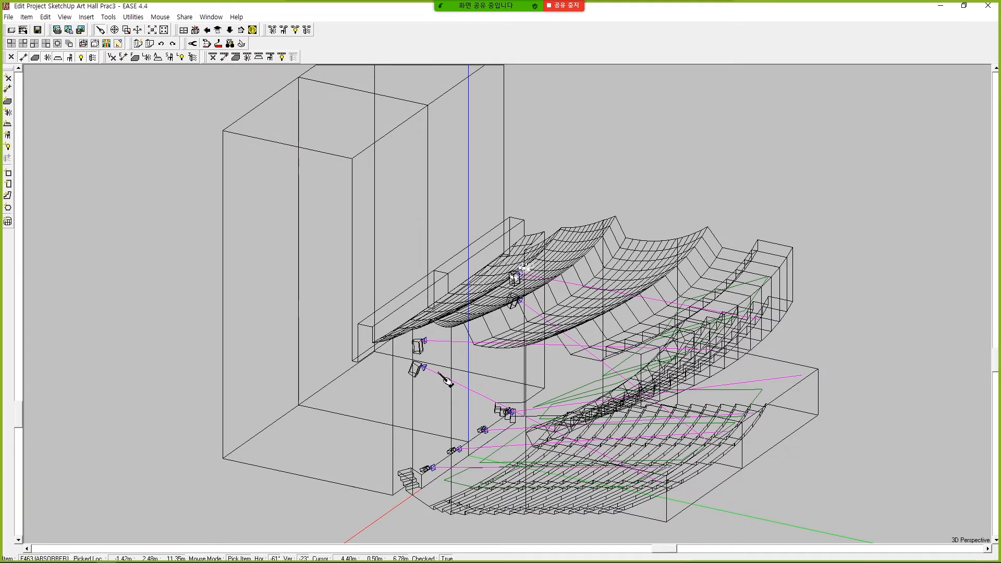
pyautogui.click(423, 366)
pyautogui.click(513, 302)
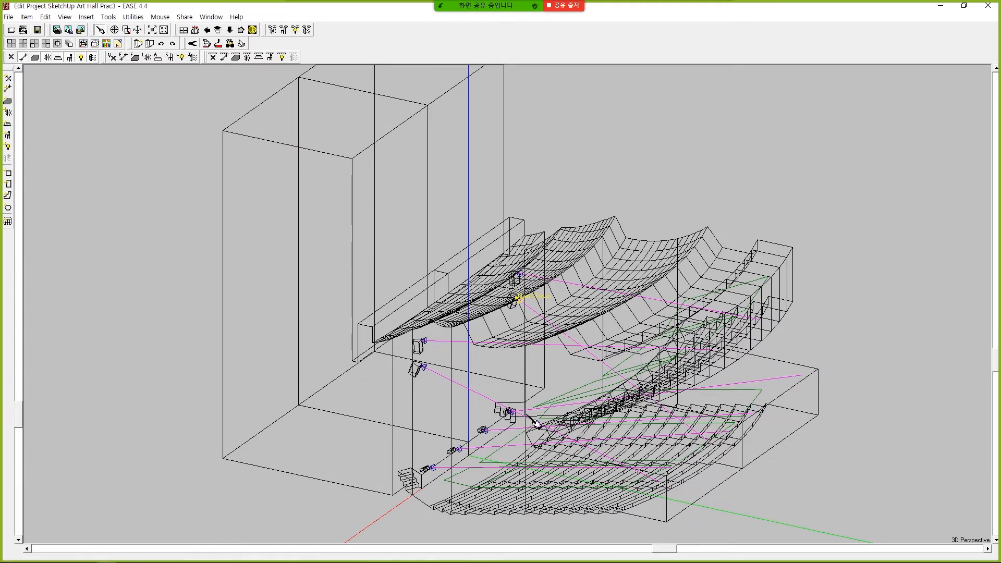
pyautogui.click(146, 344)
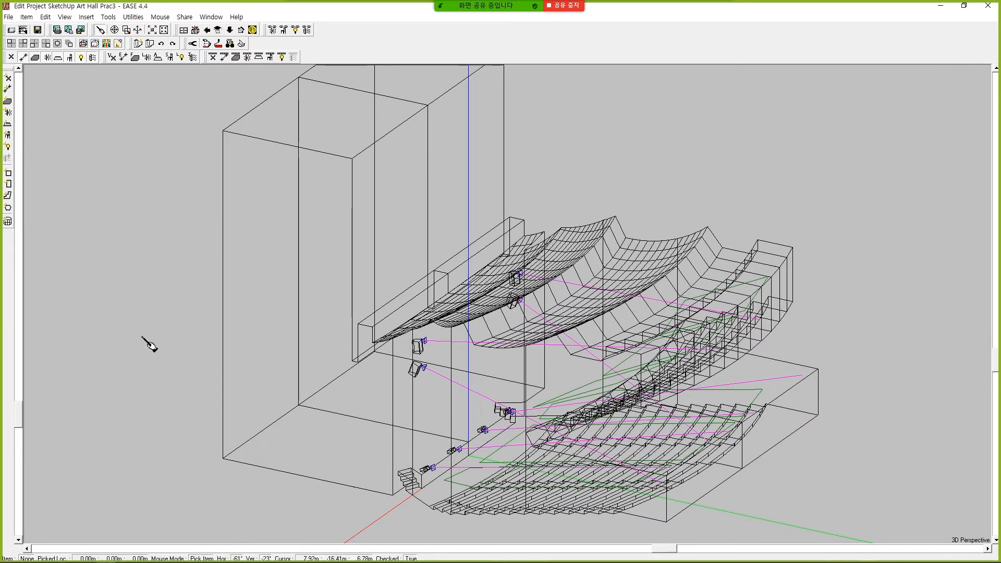
# Save the project and bring up the Eyes view of the art hall maximized
pyautogui.click(8, 17)
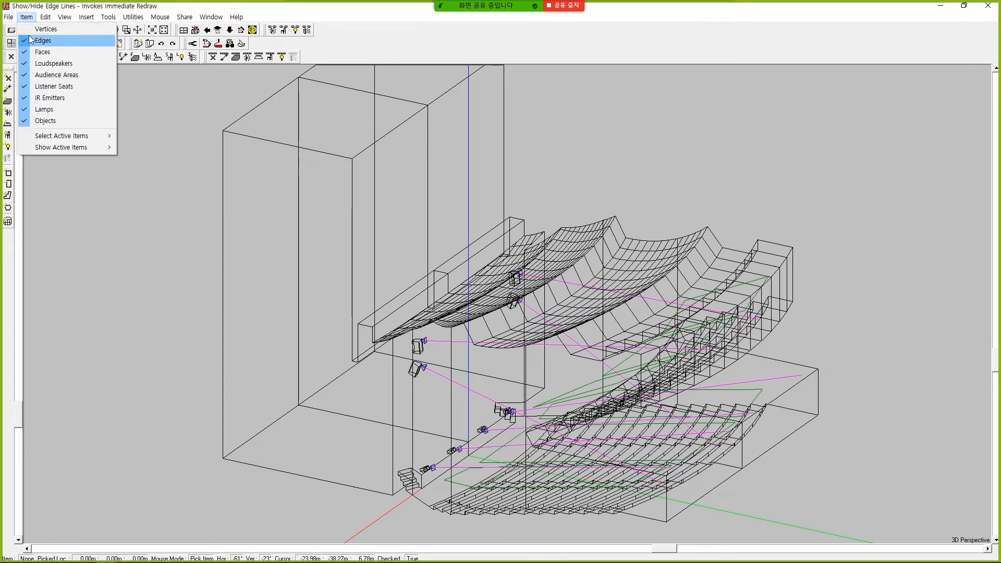
pyautogui.click(22, 45)
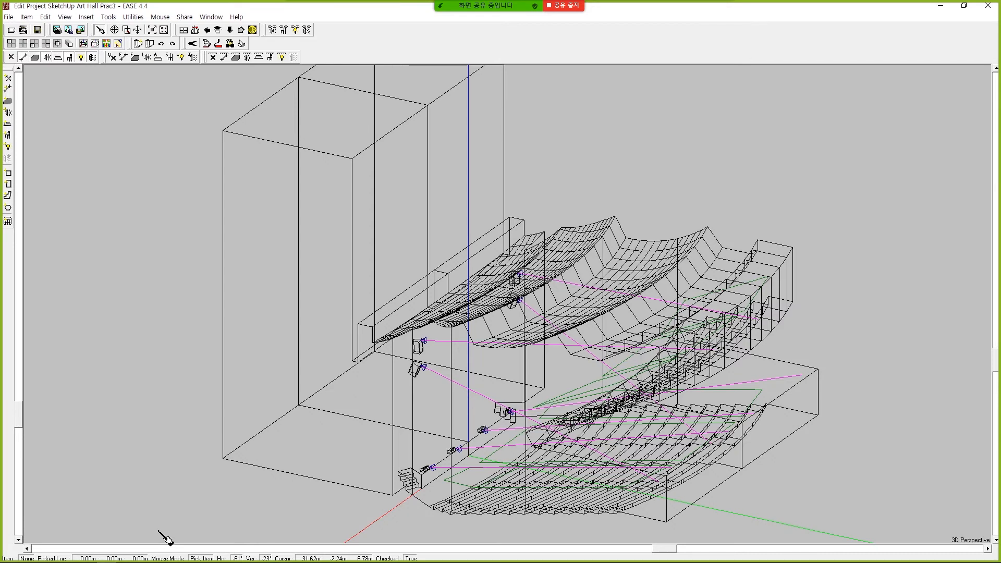
pyautogui.moveTo(131, 555)
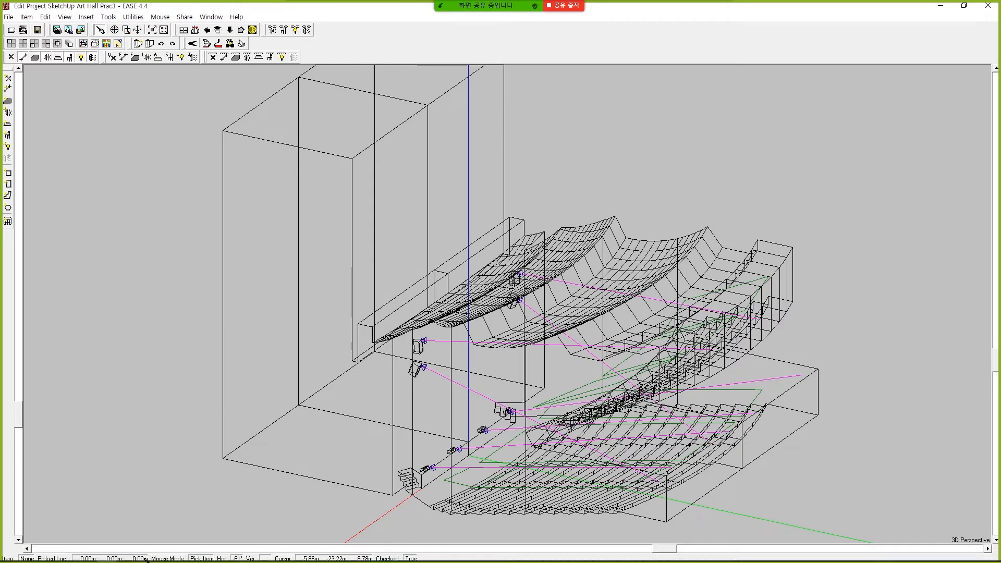
pyautogui.click(126, 556)
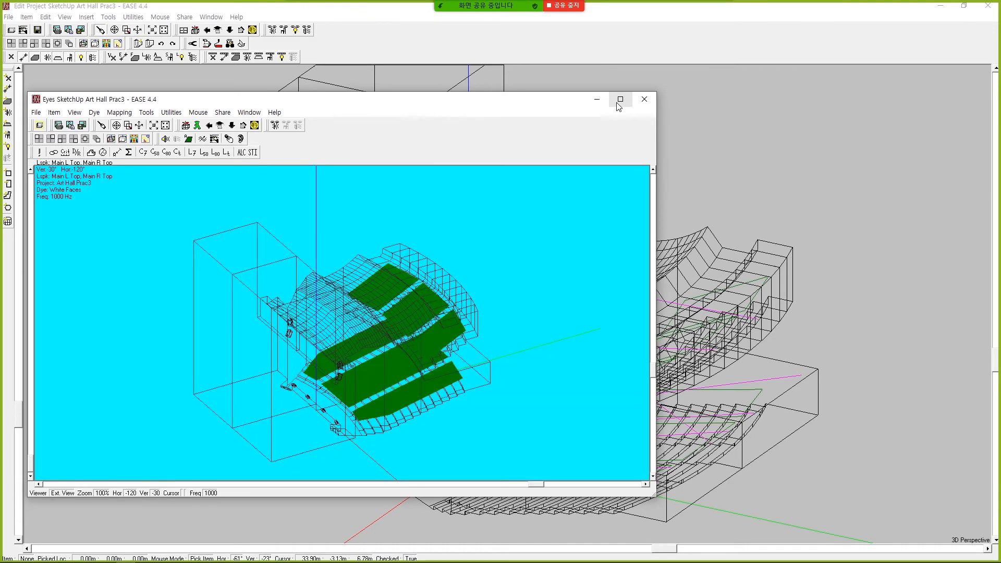
pyautogui.click(620, 100)
# Start a Standard mapping with all loudspeakers in use, from Front Fill through Main R Top
pyautogui.click(95, 19)
pyautogui.click(106, 31)
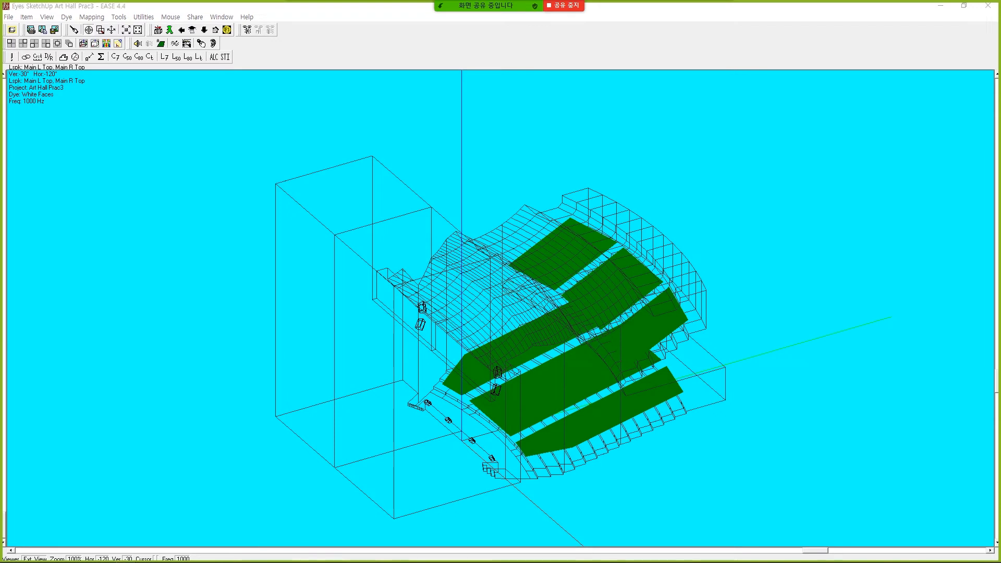
pyautogui.click(459, 340)
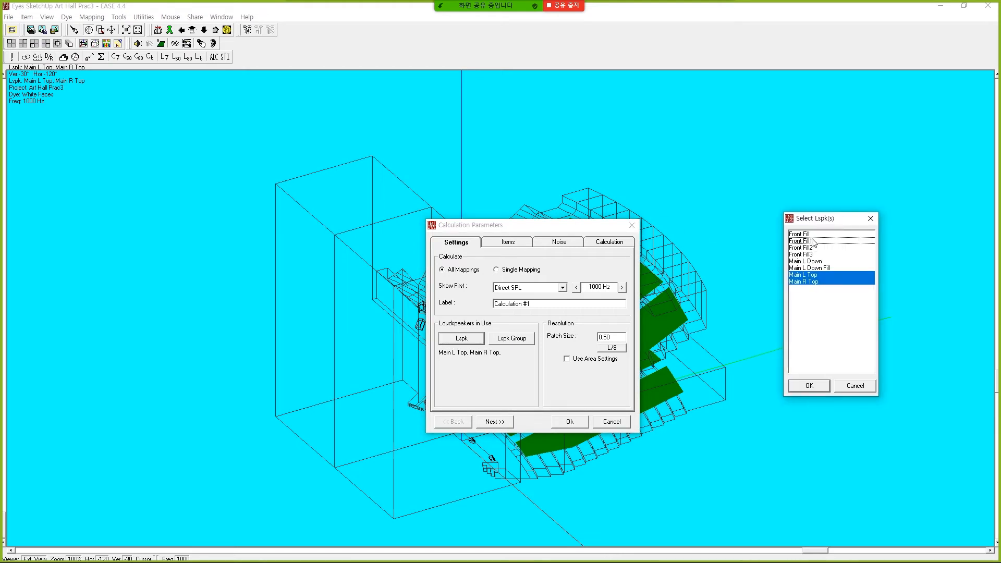
pyautogui.click(811, 235)
pyautogui.keyDown('shift'); pyautogui.click(816, 282); pyautogui.keyUp('shift')
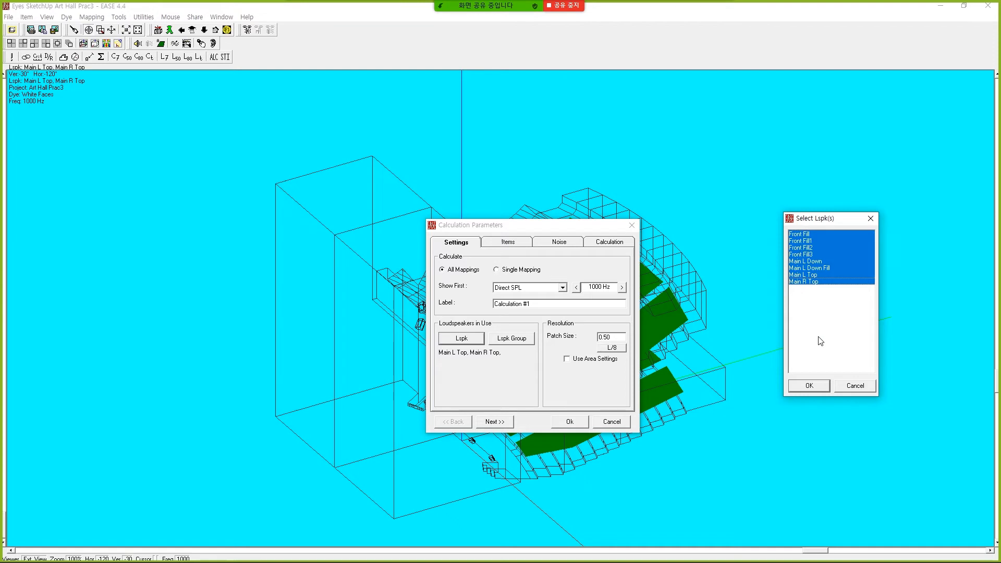
pyautogui.click(813, 387)
# Set the noise level to 20 dB for all frequencies and run the mapping calculation
pyautogui.click(494, 421)
pyautogui.click(494, 421)
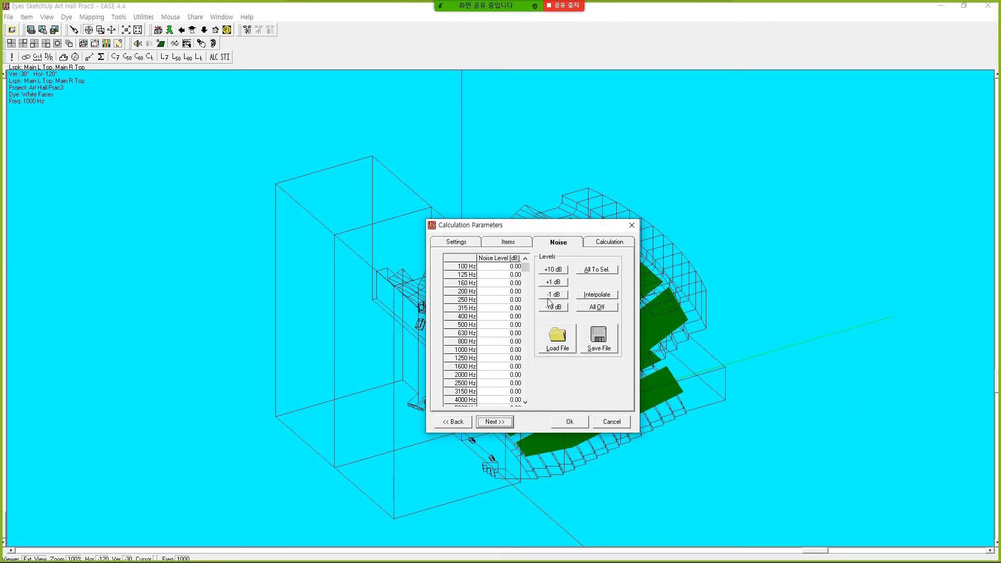
pyautogui.click(562, 272)
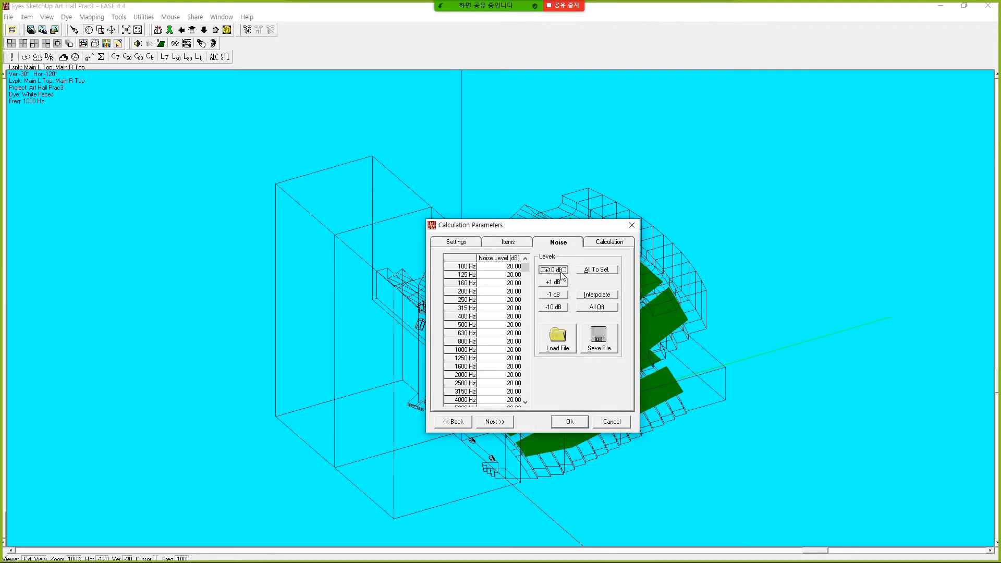
pyautogui.click(505, 423)
pyautogui.click(555, 424)
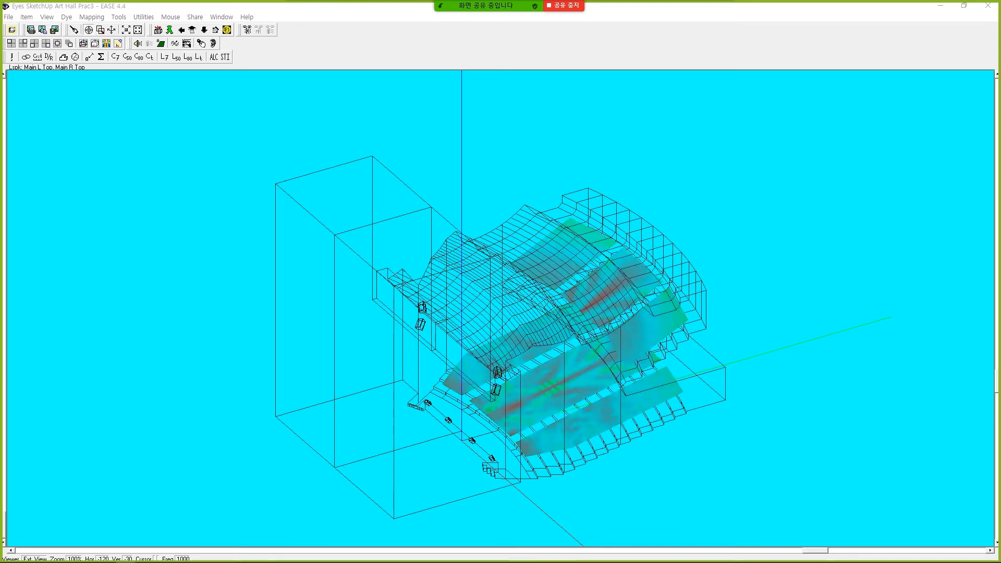
# Display the Arrival Time map with its value distribution, examine the seating areas, then close the calculation view
pyautogui.moveTo(3, 177); pyautogui.dragTo(761, 127)
pyautogui.click(703, 165)
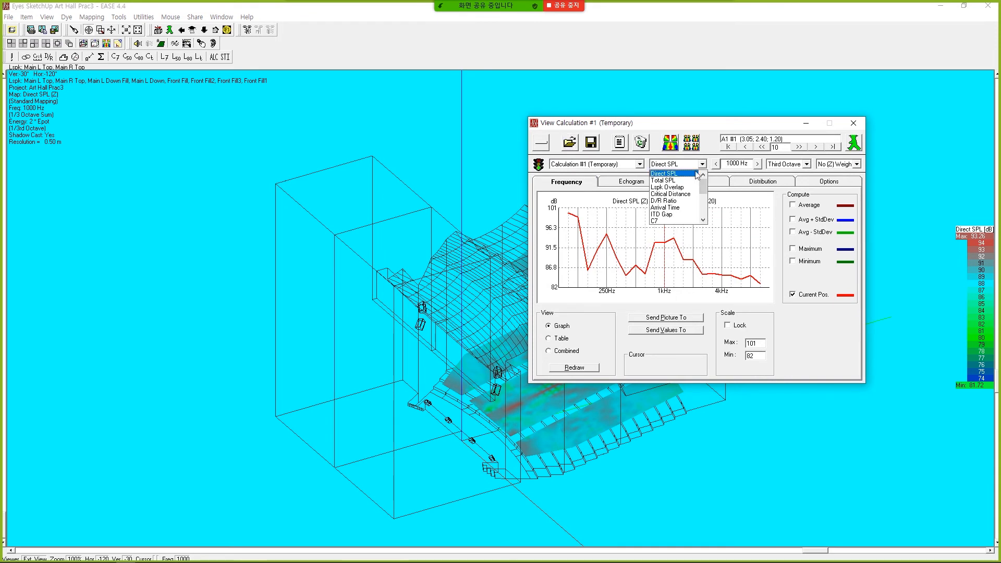
pyautogui.click(680, 206)
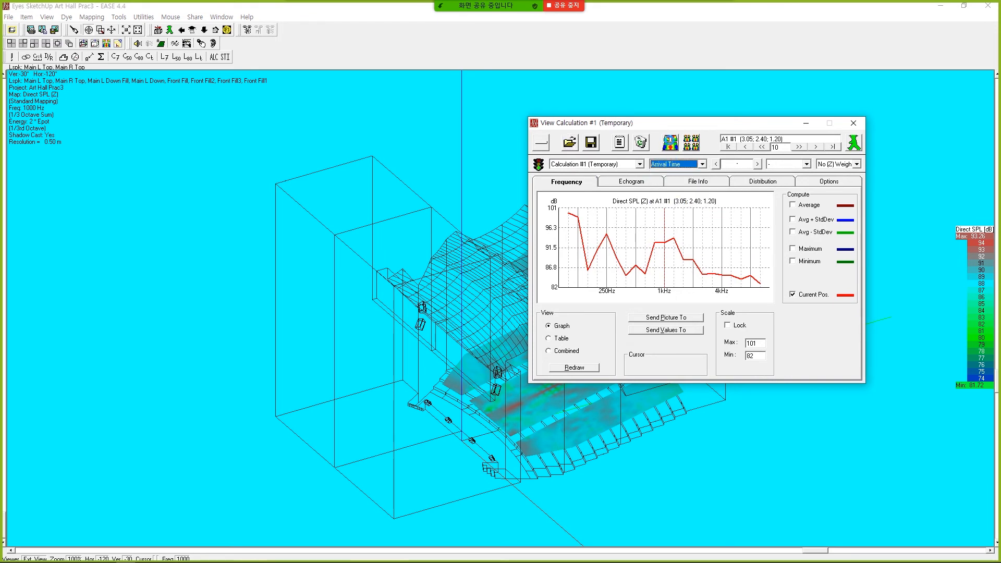
pyautogui.click(751, 182)
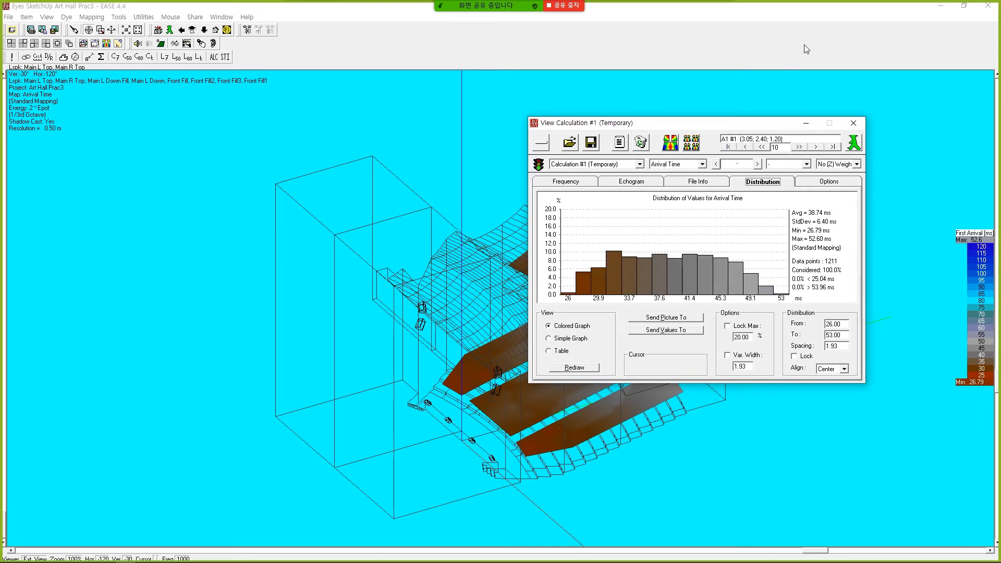
pyautogui.moveTo(756, 128); pyautogui.dragTo(848, 9)
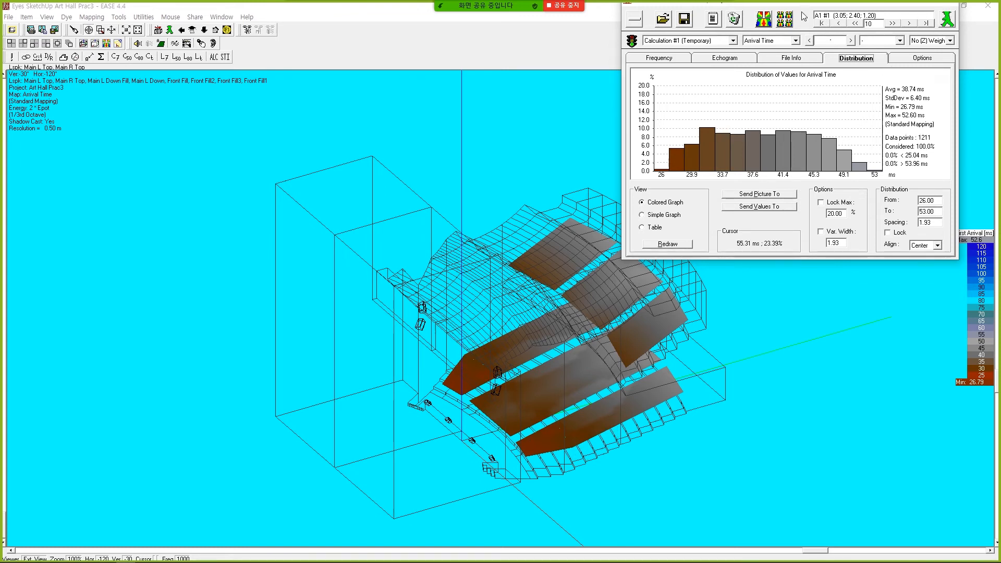
pyautogui.moveTo(802, 3); pyautogui.dragTo(803, 86)
pyautogui.click(946, 83)
# In the project editor, set the delay of the Front Fill2 loudspeaker to 0 ms
pyautogui.rightClick(458, 451)
pyautogui.click(524, 446)
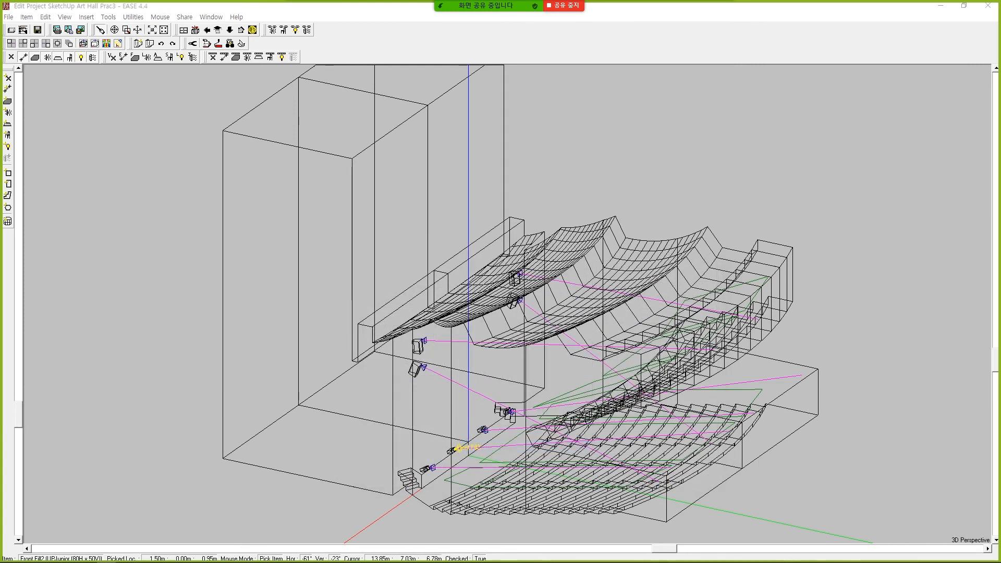
pyautogui.doubleClick(314, 390)
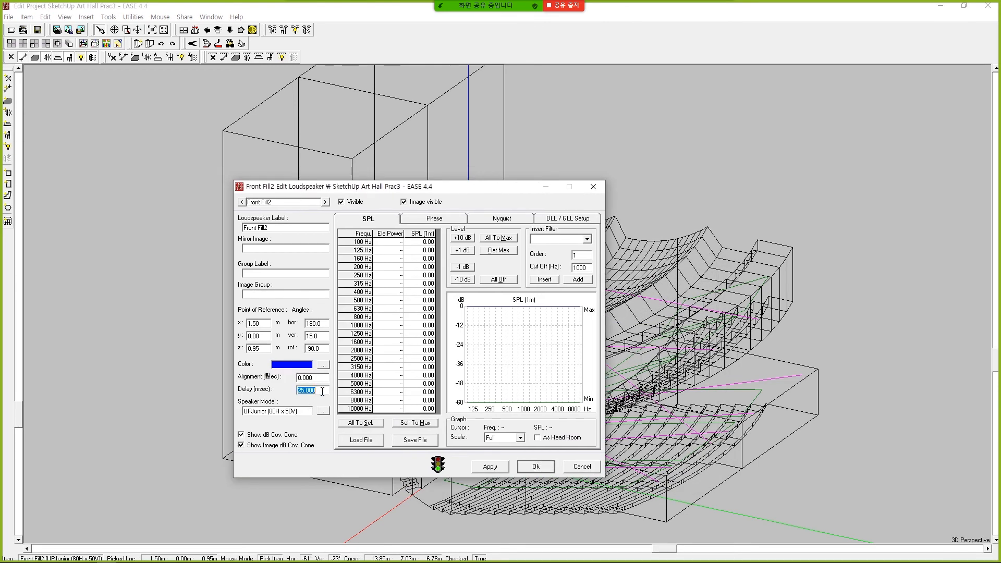
pyautogui.write('0')
pyautogui.click(546, 471)
# Set the delay of the loudspeaker labelled Front Fill to 0 ms
pyautogui.rightClick(496, 440)
pyautogui.click(554, 422)
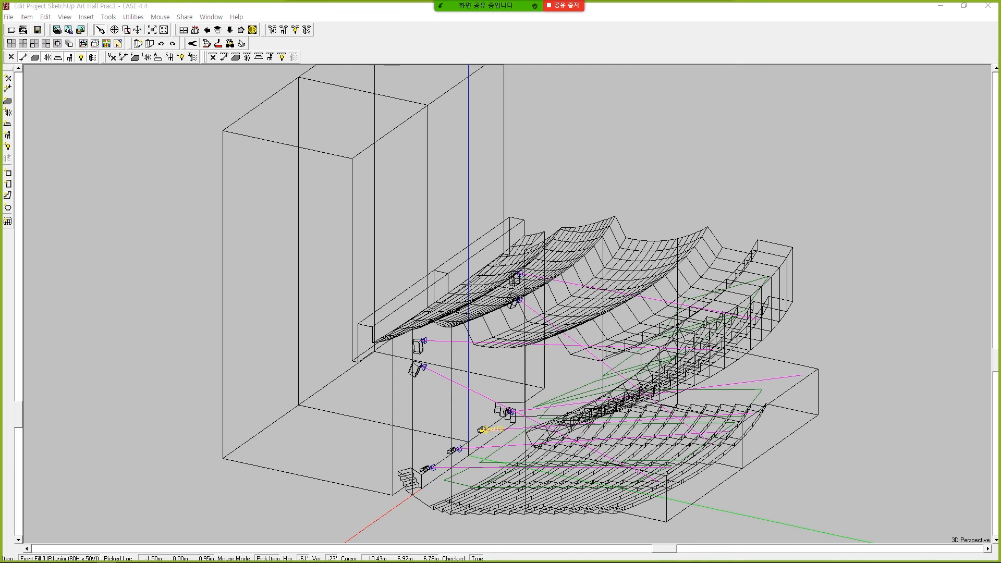
pyautogui.doubleClick(221, 429)
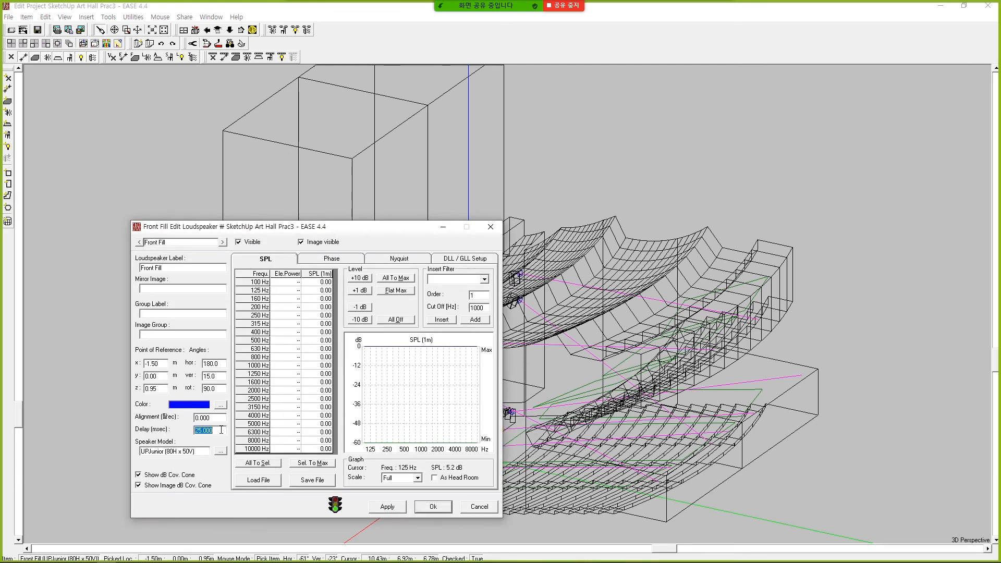
pyautogui.write('0')
pyautogui.click(388, 506)
pyautogui.click(432, 506)
# Set the delay of the Front Fill1 loudspeaker to 0 ms
pyautogui.rightClick(510, 412)
pyautogui.click(540, 407)
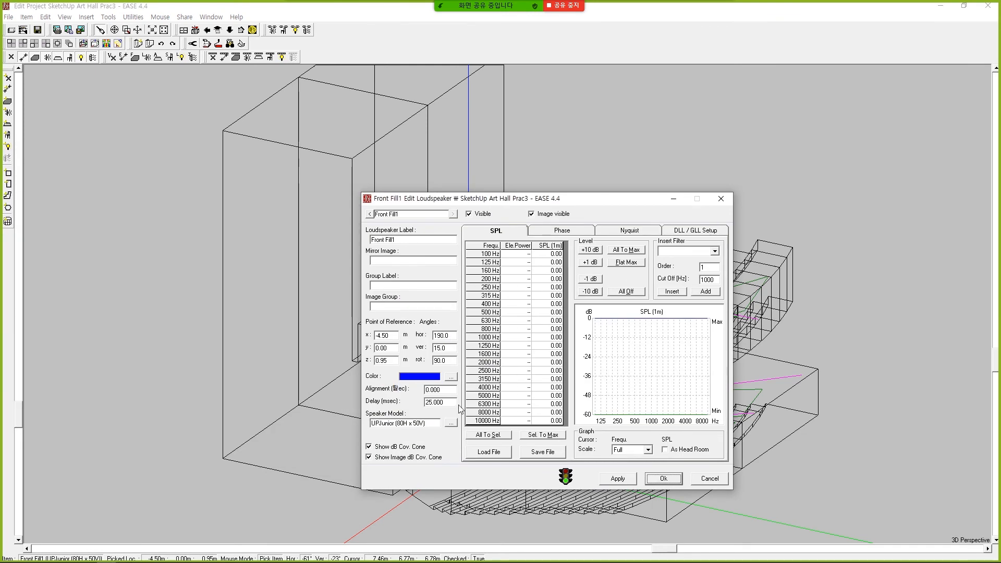
pyautogui.doubleClick(450, 405)
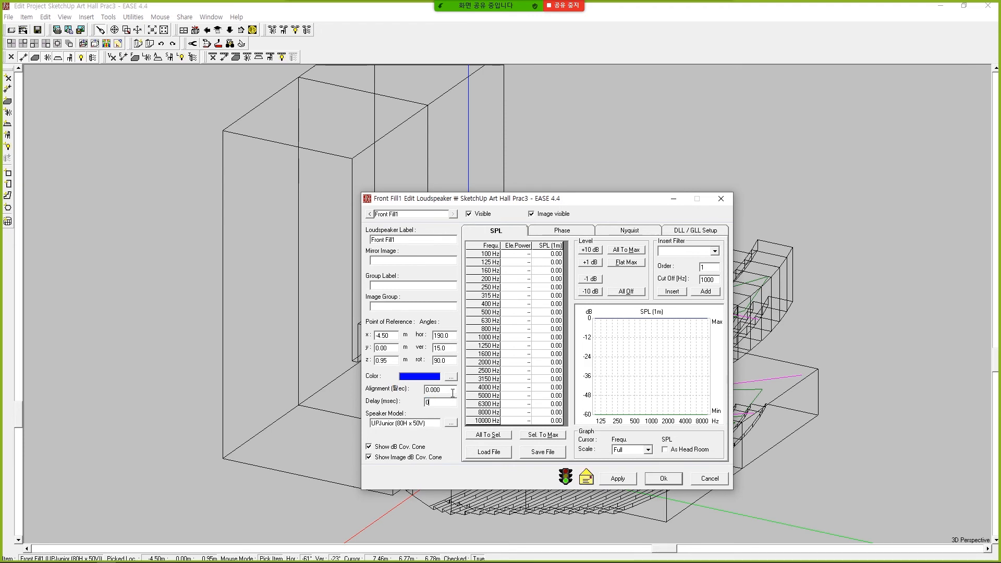
pyautogui.click(662, 477)
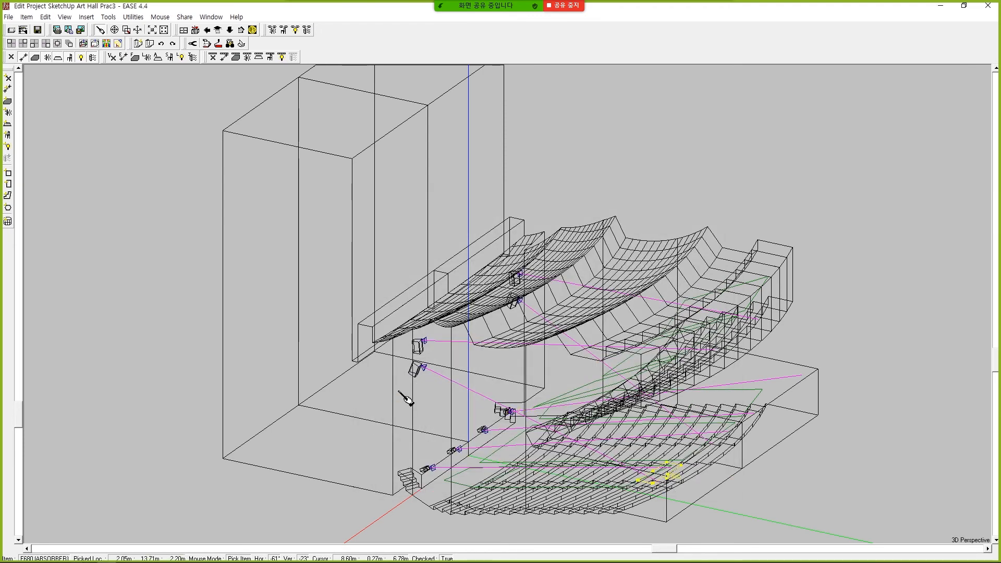
# Save the project data, then switch to the Eyes calculation window and maximize it
pyautogui.click(9, 17)
pyautogui.click(35, 43)
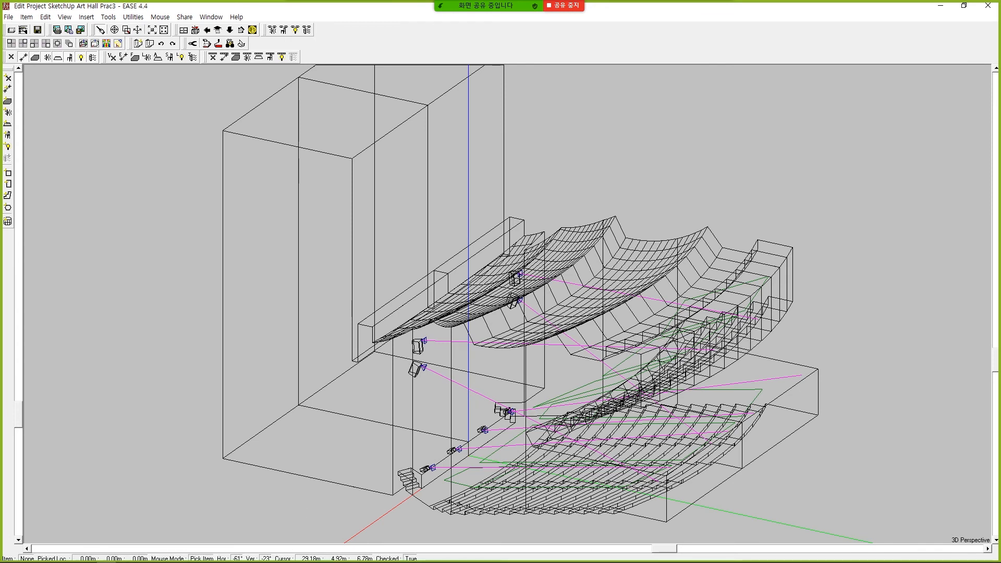
pyautogui.click(125, 557)
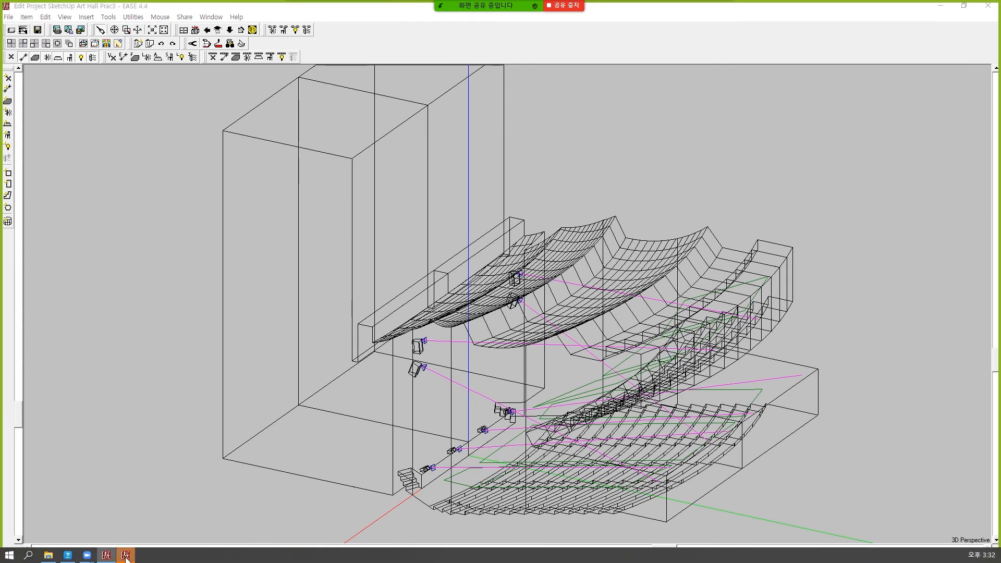
pyautogui.click(134, 521)
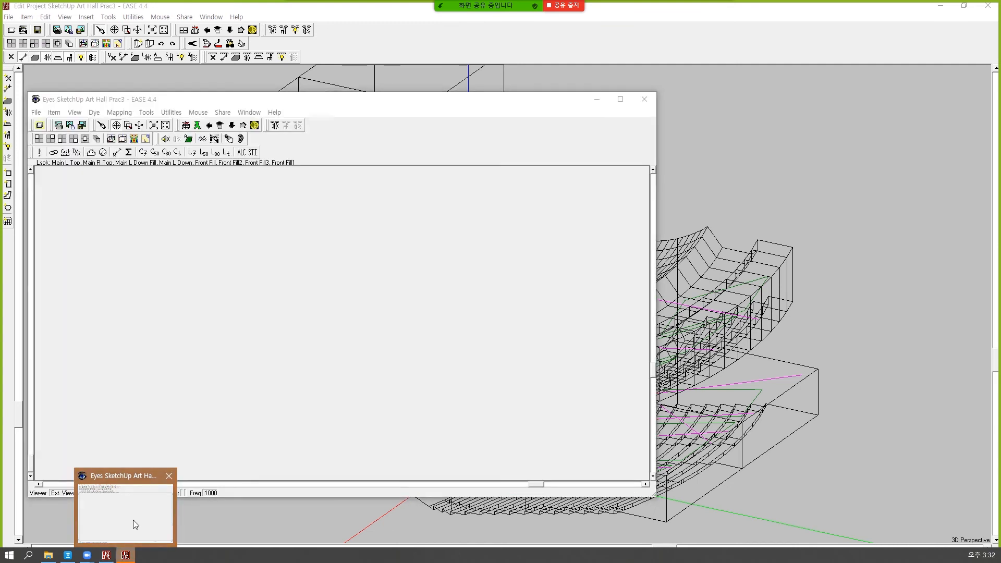
pyautogui.press('Escape')
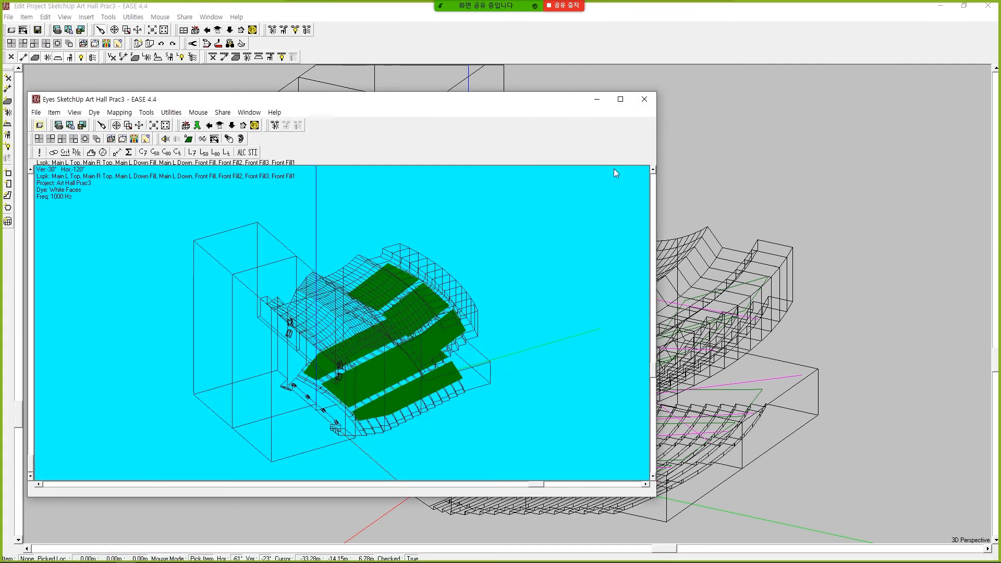
pyautogui.click(620, 99)
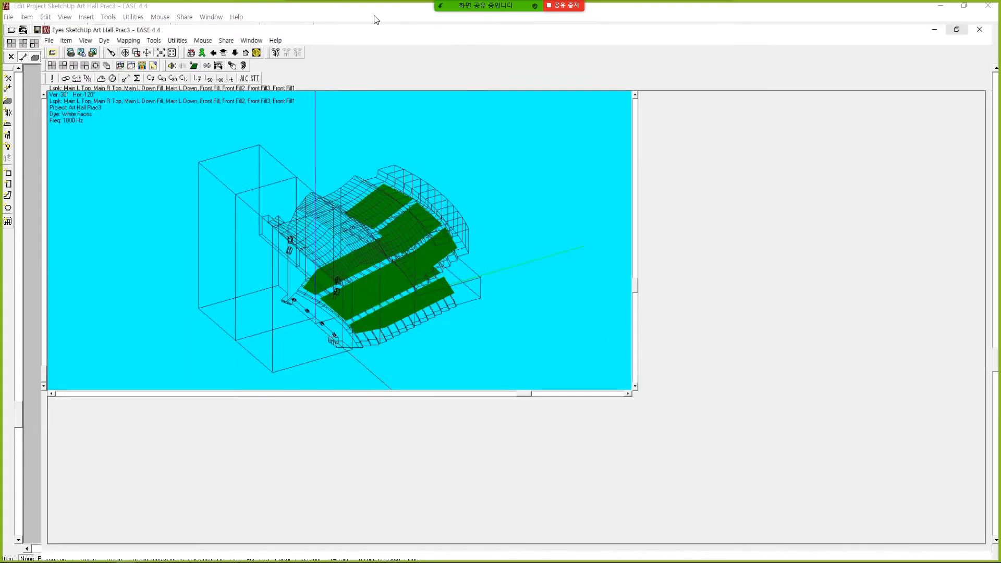
# Run a standard mapping of all loudspeakers with a 0.50 m patch size, shadow casting, 15 ms split time and 1/3 octave interference sum
pyautogui.click(91, 17)
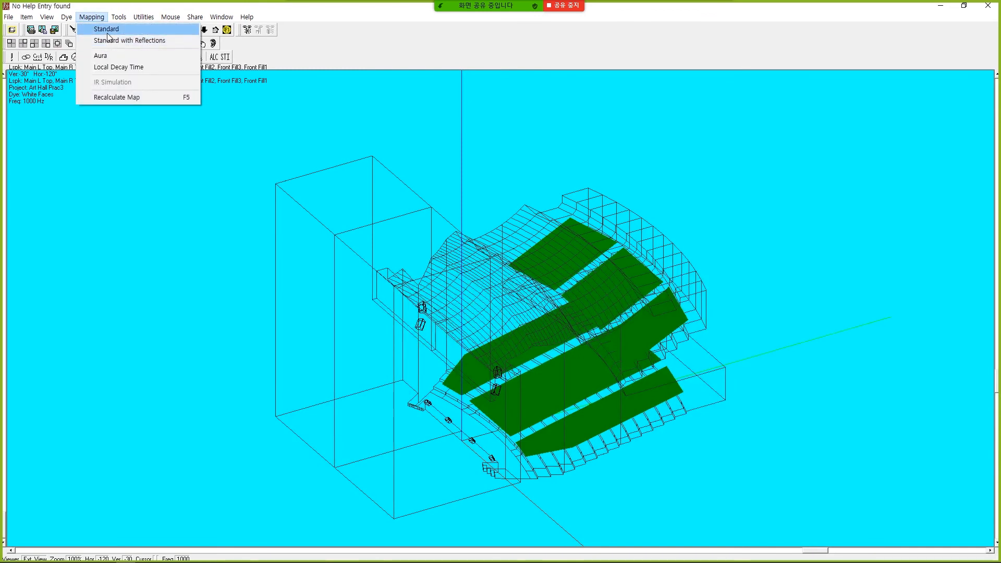
pyautogui.click(182, 103)
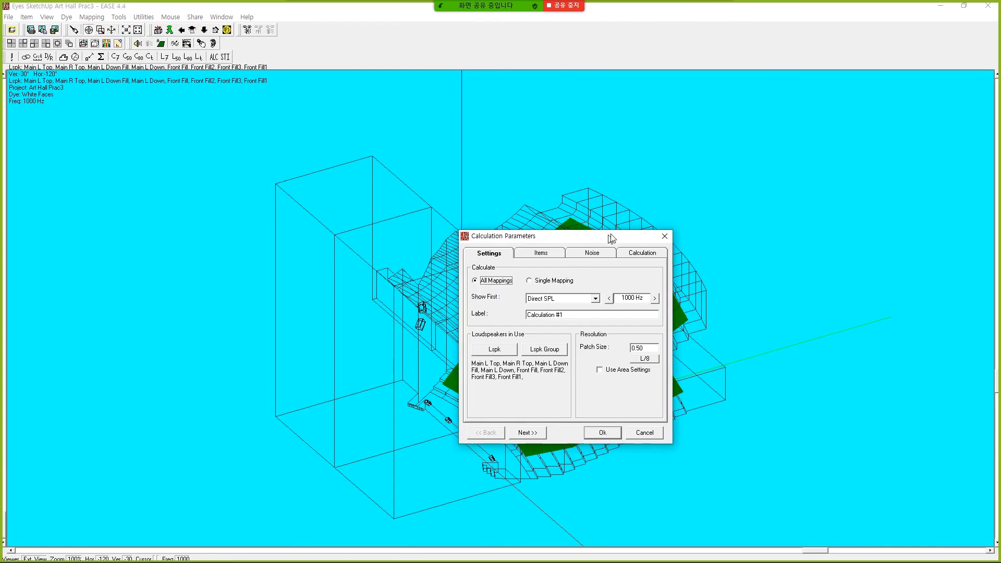
pyautogui.moveTo(610, 236); pyautogui.dragTo(644, 226)
pyautogui.click(541, 334)
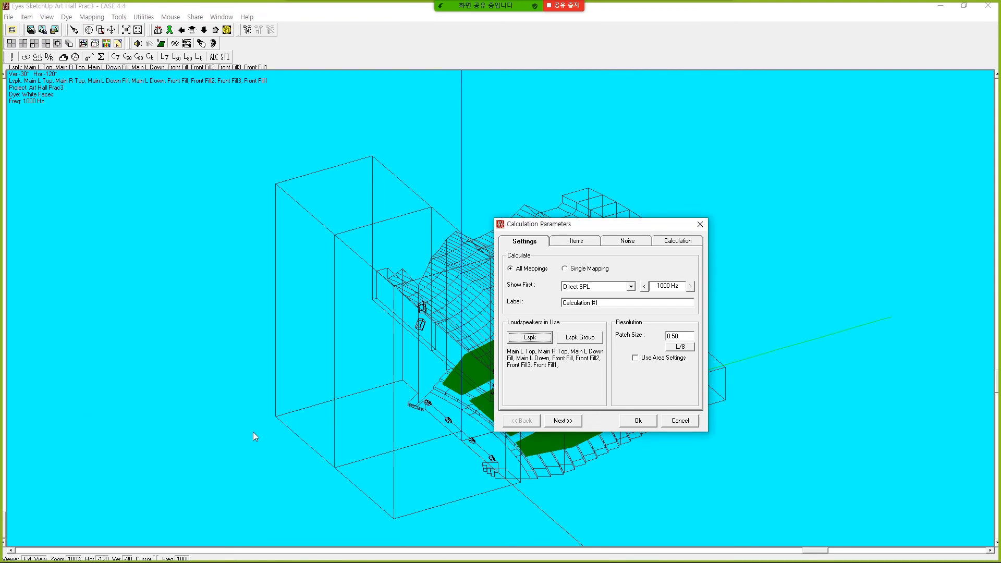
pyautogui.click(565, 421)
pyautogui.click(566, 420)
pyautogui.click(621, 269)
pyautogui.click(621, 269)
pyautogui.click(621, 268)
pyautogui.click(563, 422)
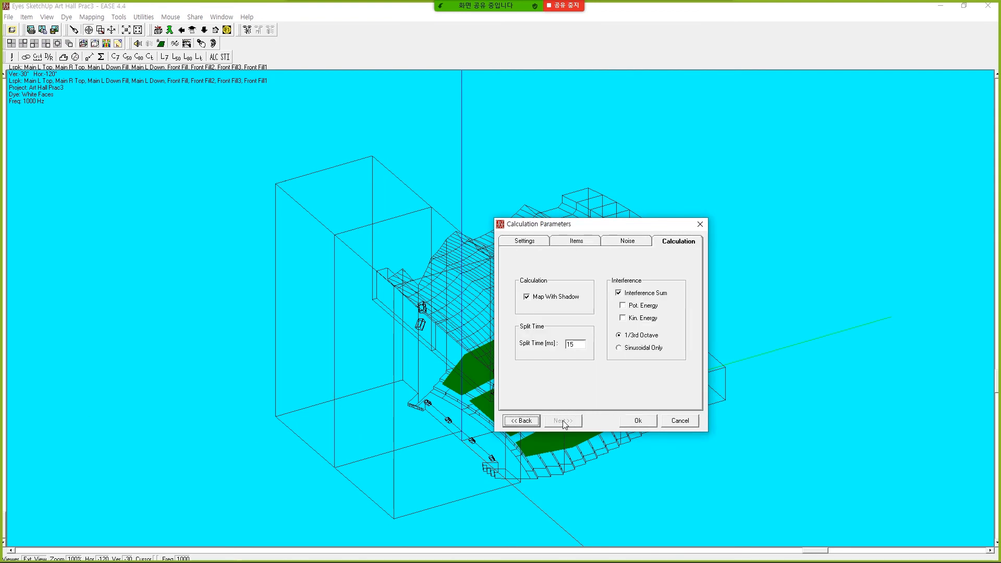
pyautogui.click(623, 423)
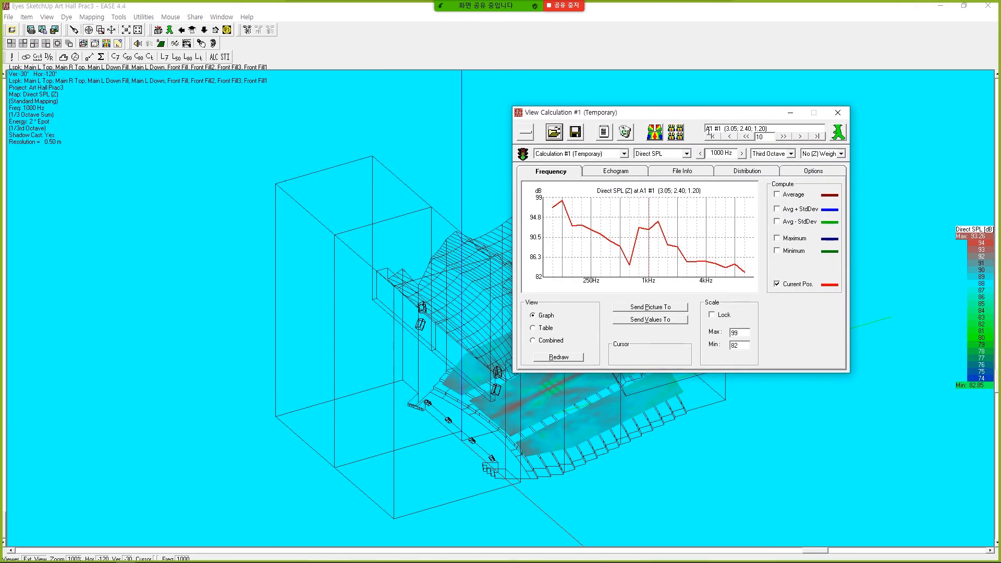
# Switch the map of Calculation #1 to Arrival Time and show its value distribution beside the model
pyautogui.click(686, 155)
pyautogui.click(657, 195)
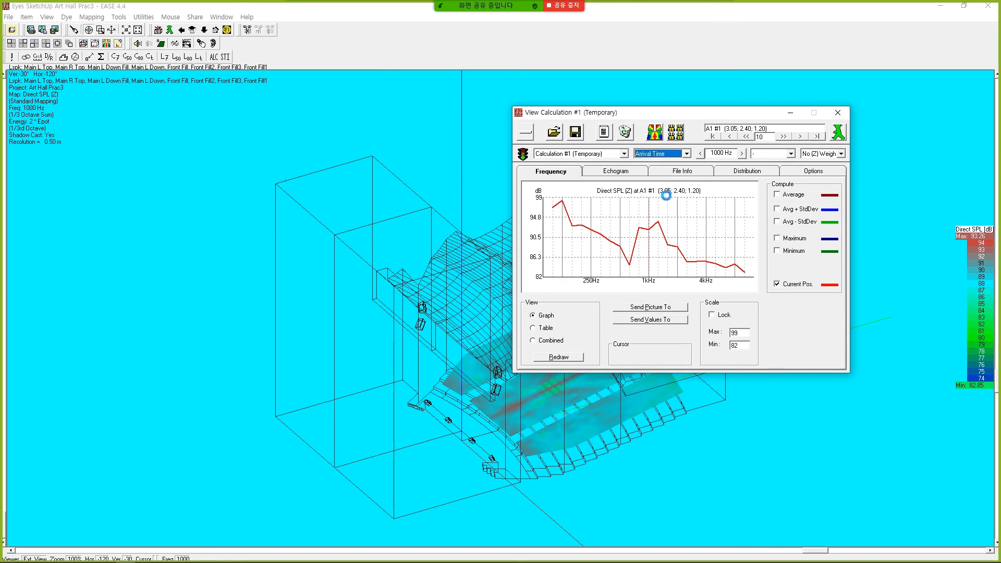
pyautogui.click(737, 175)
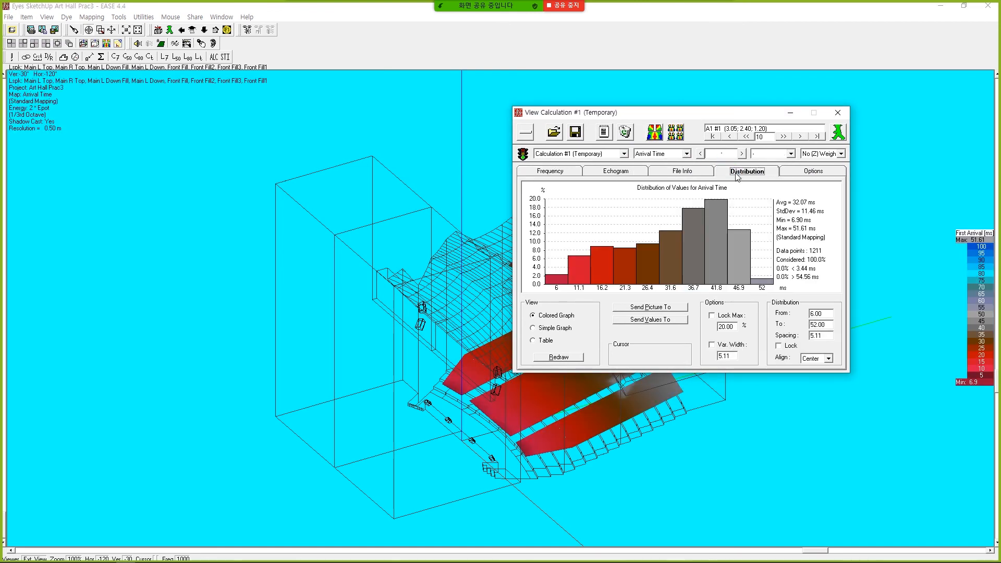
pyautogui.moveTo(707, 119); pyautogui.dragTo(809, 67)
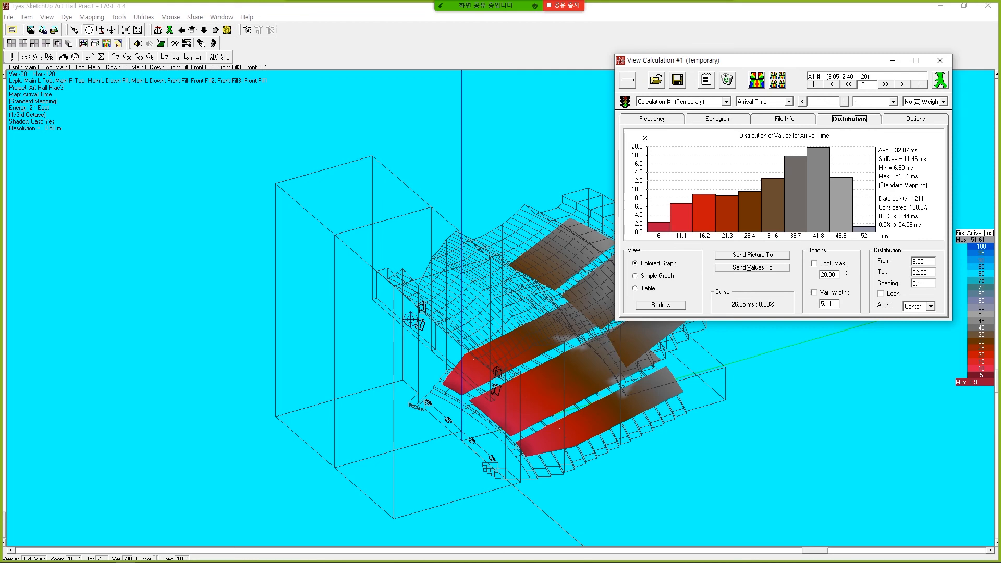
# Compare the arrival time map with the saved image Top Speaker Delay Time.png, then close the image, the calculation view and the Eyes window
pyautogui.moveTo(763, 64); pyautogui.dragTo(200, 80)
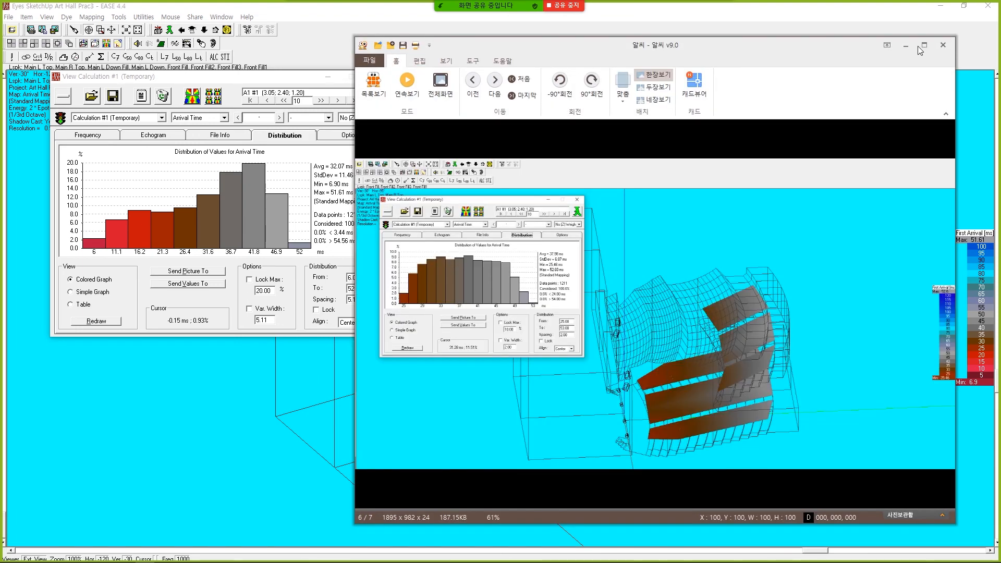
pyautogui.moveTo(727, 47); pyautogui.dragTo(838, 0)
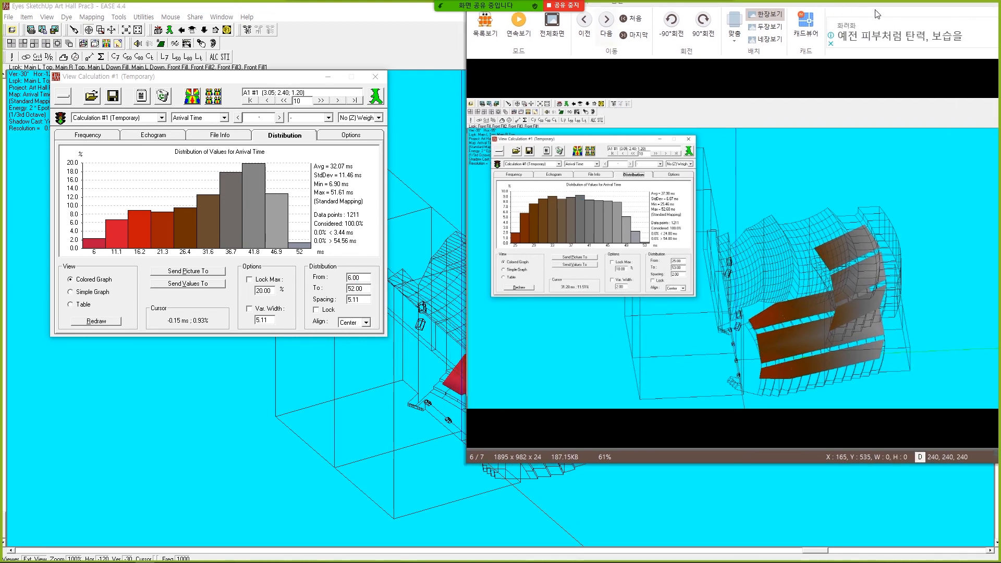
pyautogui.moveTo(907, 6); pyautogui.dragTo(325, 17)
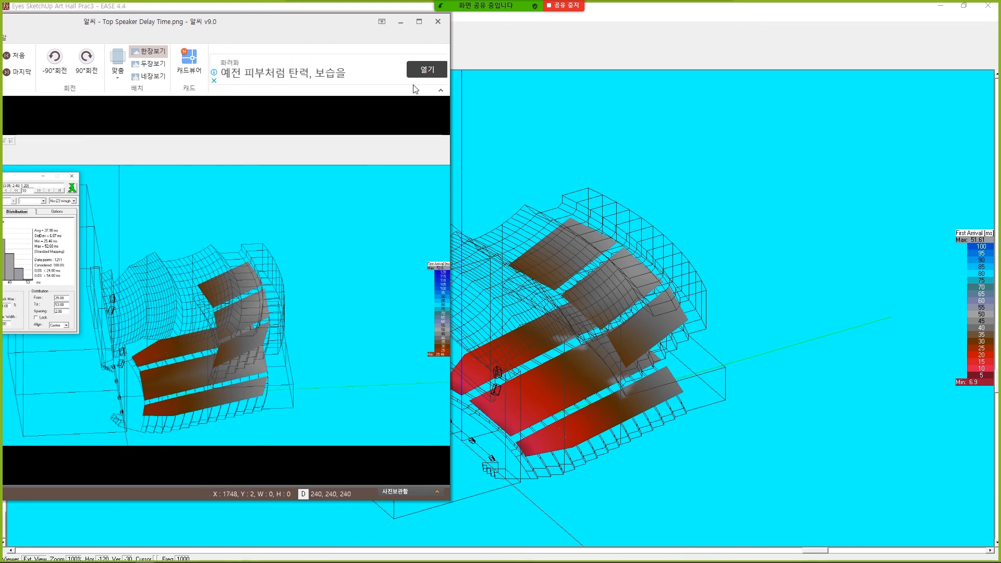
pyautogui.click(438, 22)
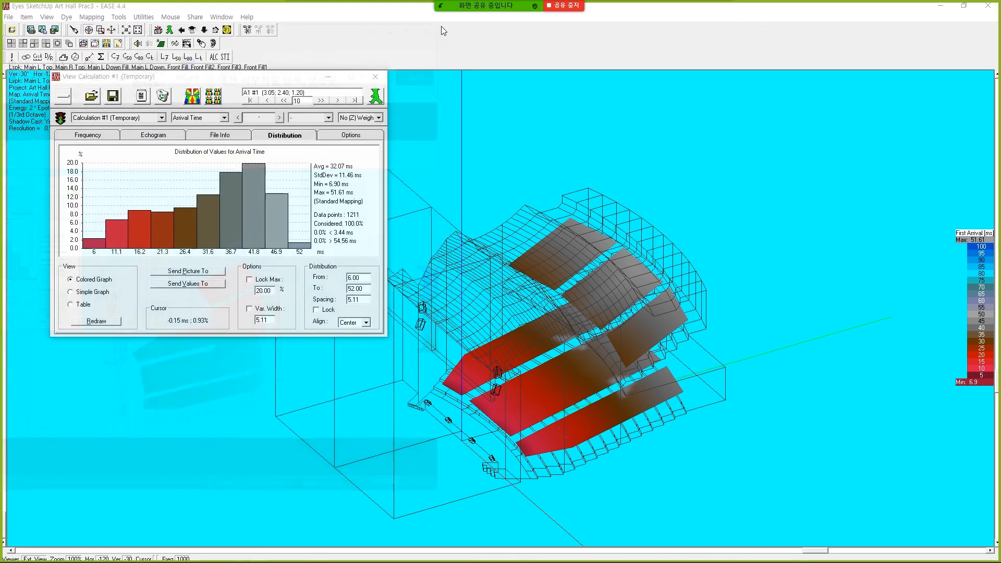
pyautogui.click(375, 79)
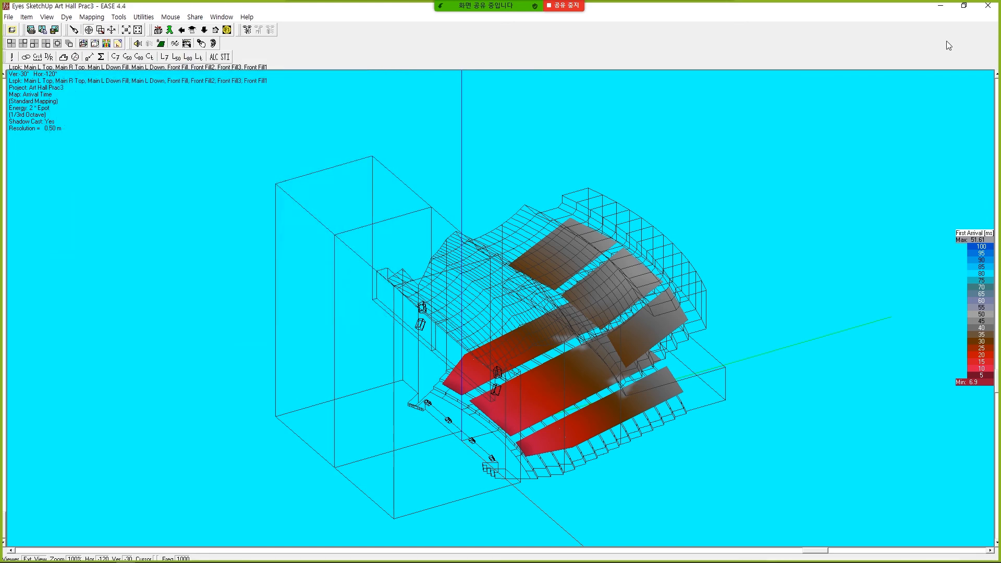
pyautogui.click(986, 11)
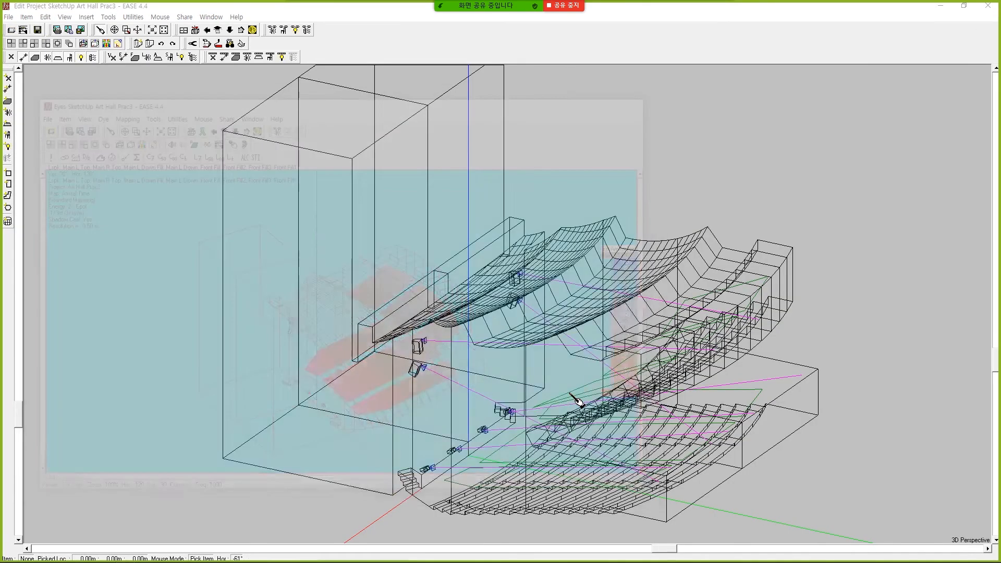
# Save the project data in the editor, close the editor and save the project from the main window
pyautogui.scroll(2, 309, 268)
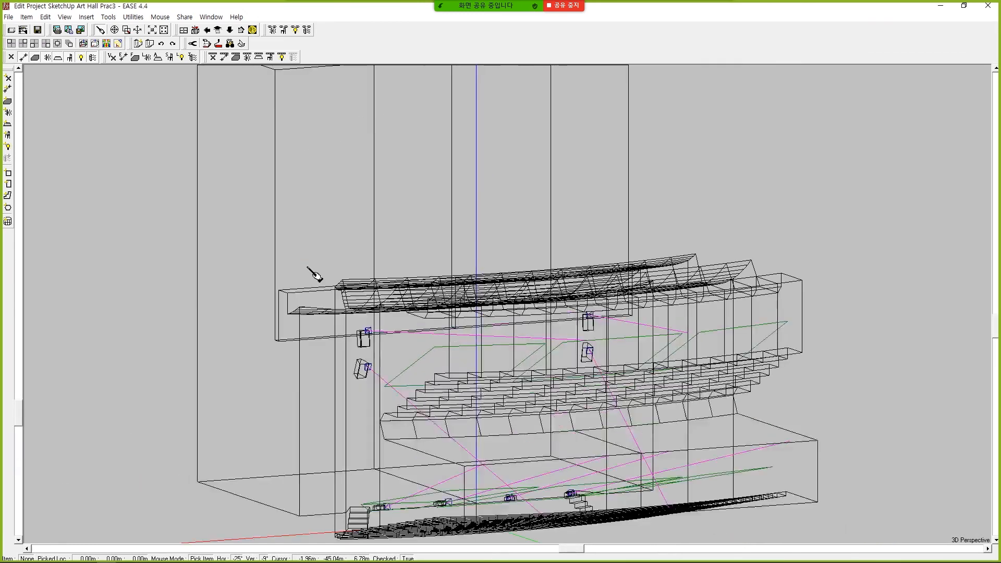
pyautogui.scroll(-1, 308, 268)
pyautogui.click(9, 16)
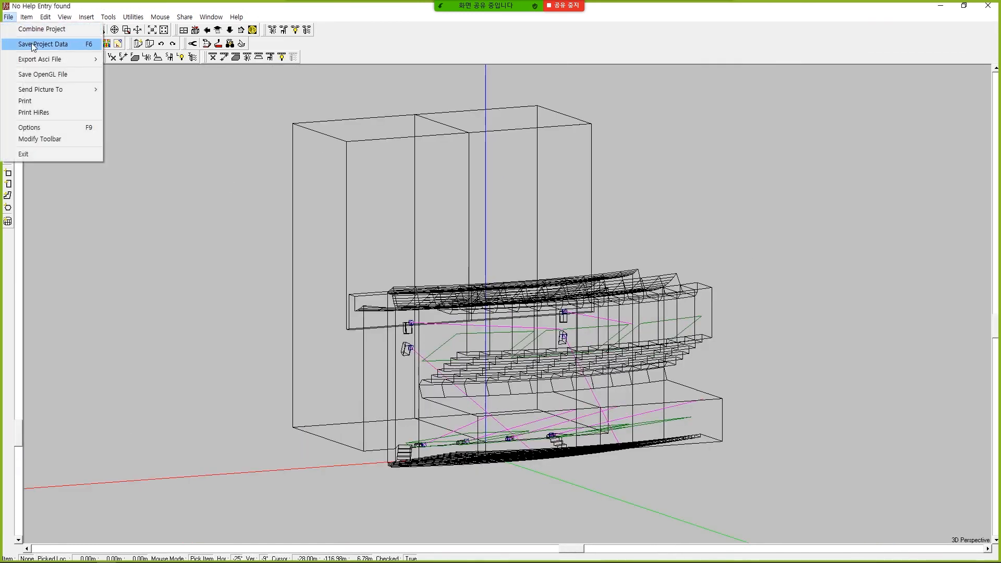
pyautogui.click(24, 40)
pyautogui.click(986, 6)
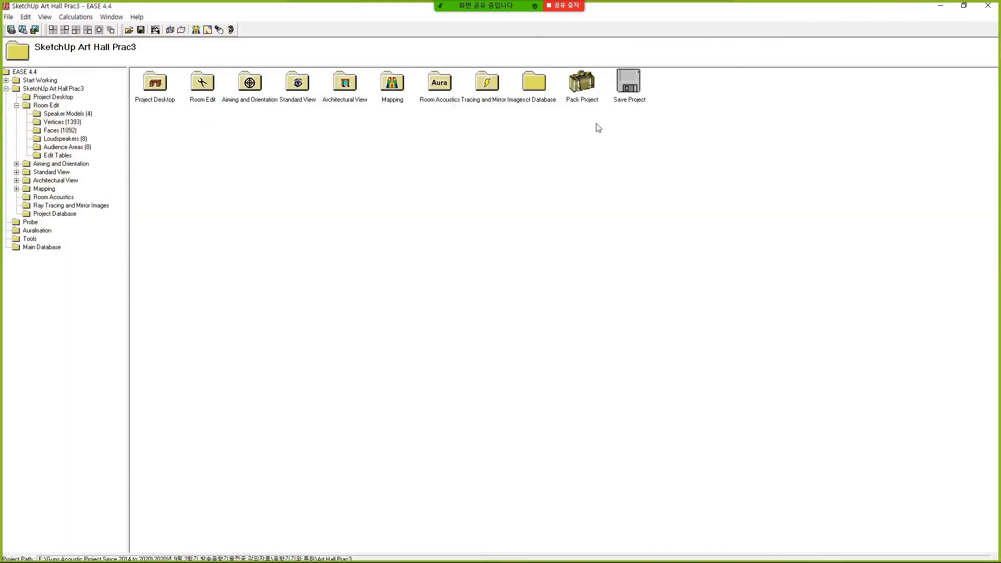
pyautogui.click(628, 82)
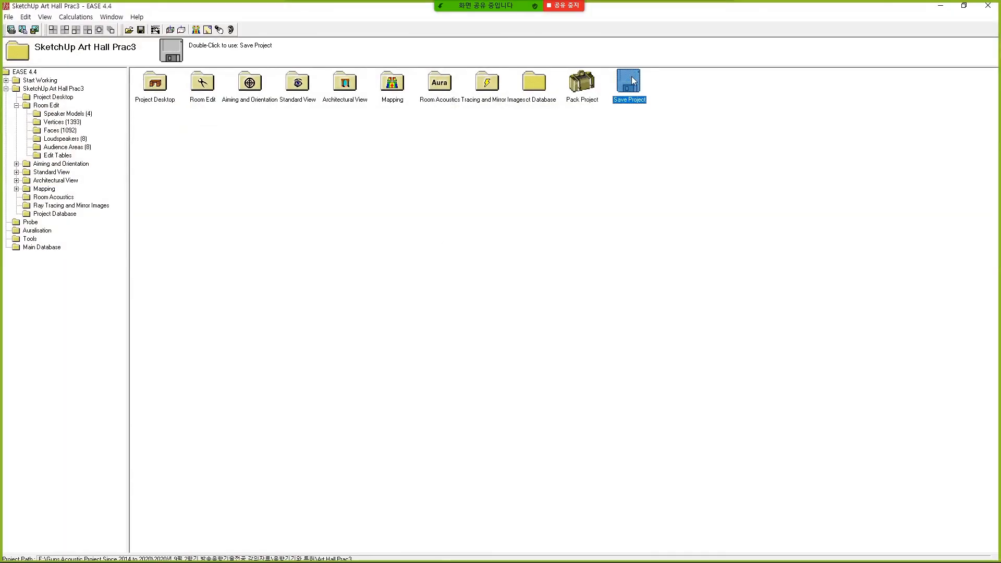
# Open the Import / Export utility for the project and start an SKP export
pyautogui.click(8, 17)
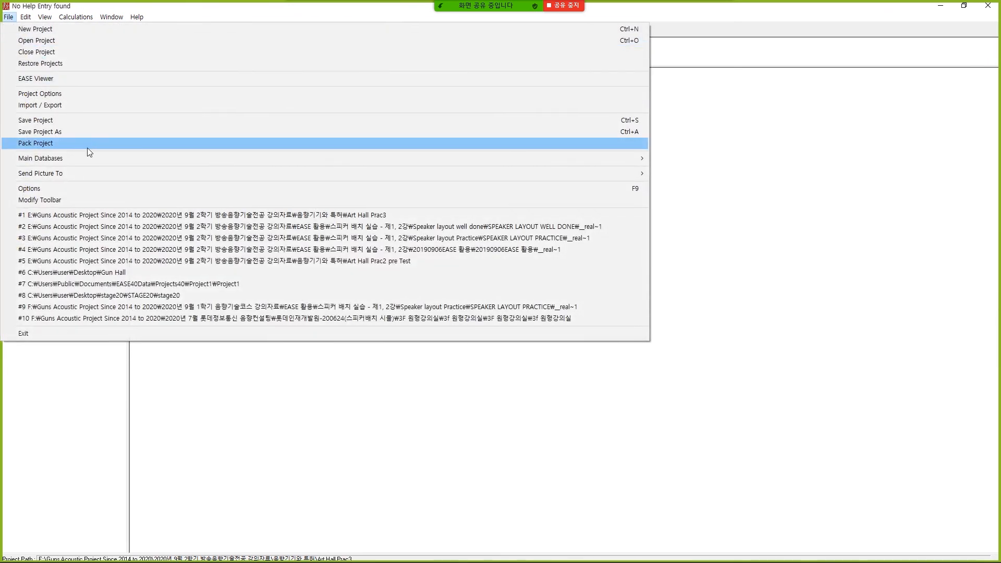
pyautogui.click(89, 104)
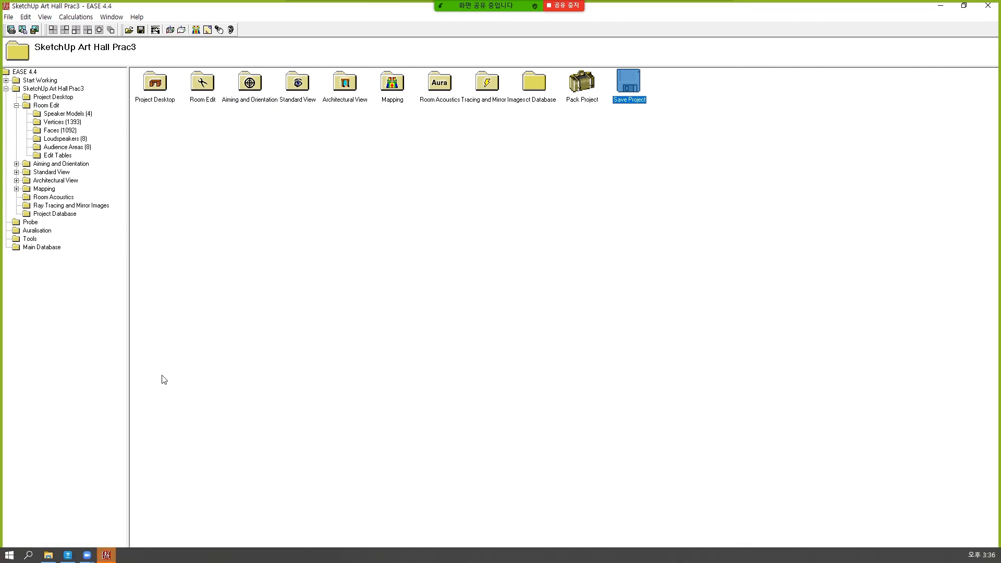
pyautogui.click(106, 555)
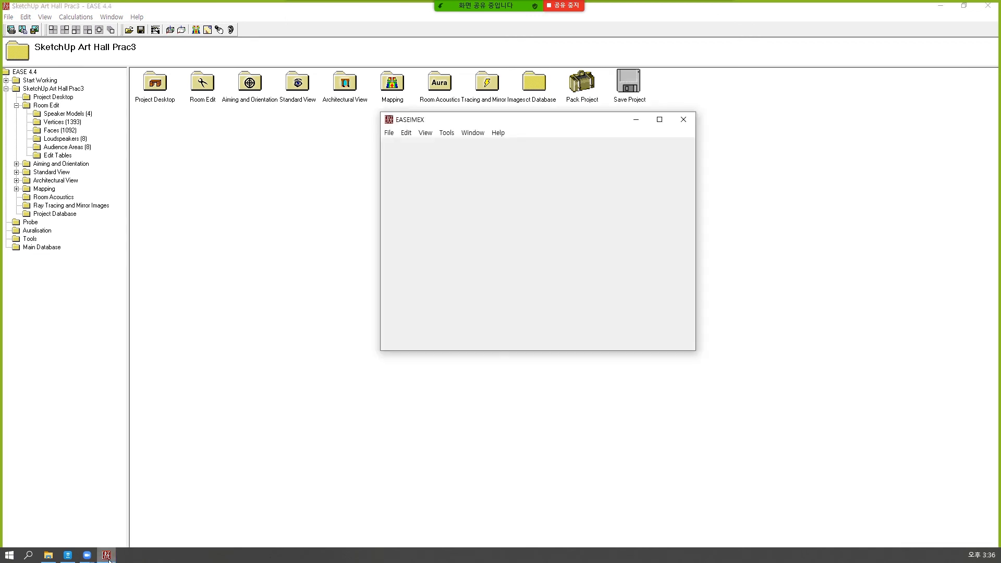
pyautogui.click(448, 134)
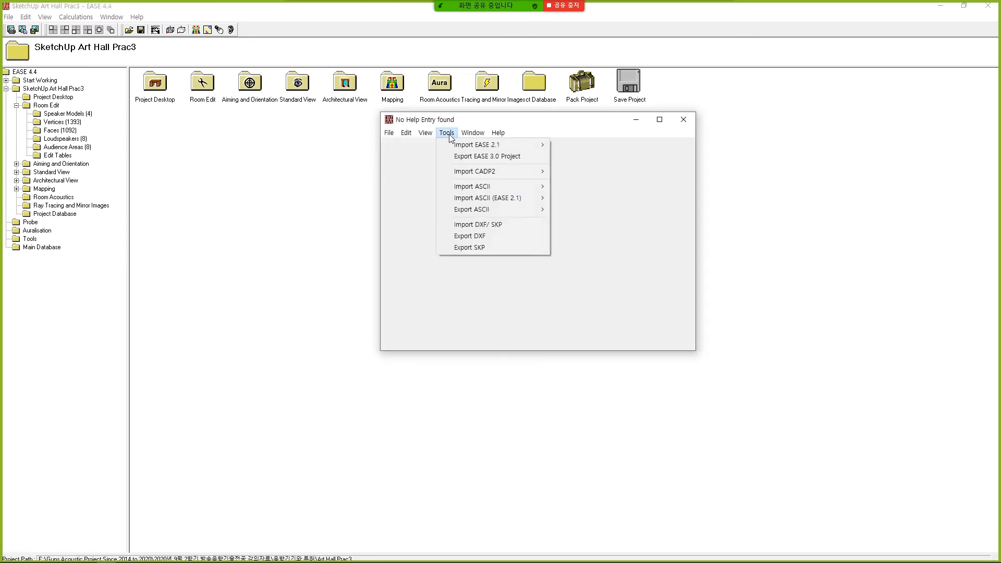
pyautogui.click(483, 248)
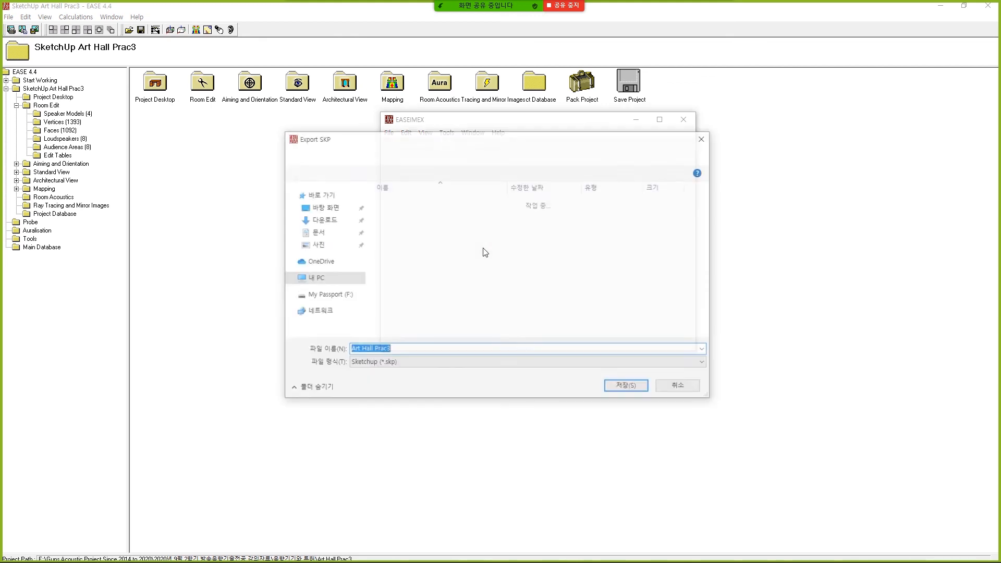
# Export the model as the SketchUp file Art Hall Prac4 to the 음향기기와 특허 folder, using the Draft drawing type
pyautogui.click(446, 347)
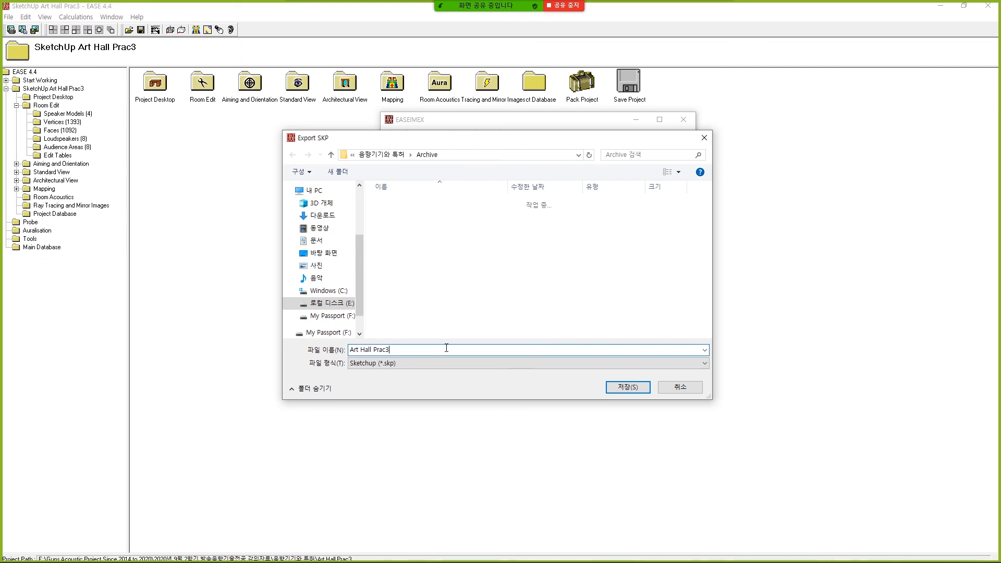
pyautogui.press('BackSpace')
pyautogui.write('4')
pyautogui.click(579, 156)
pyautogui.click(579, 157)
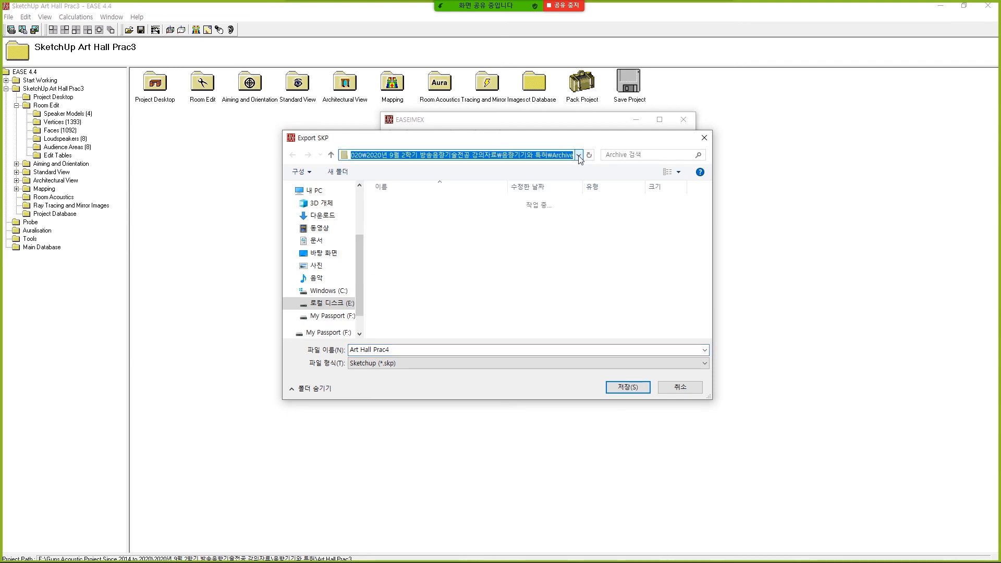
pyautogui.click(332, 155)
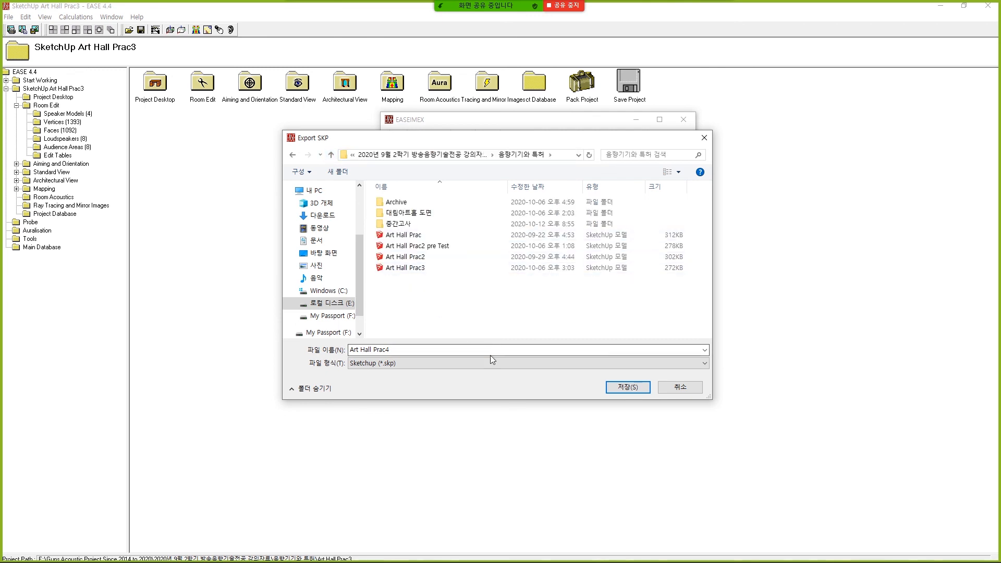
pyautogui.click(627, 387)
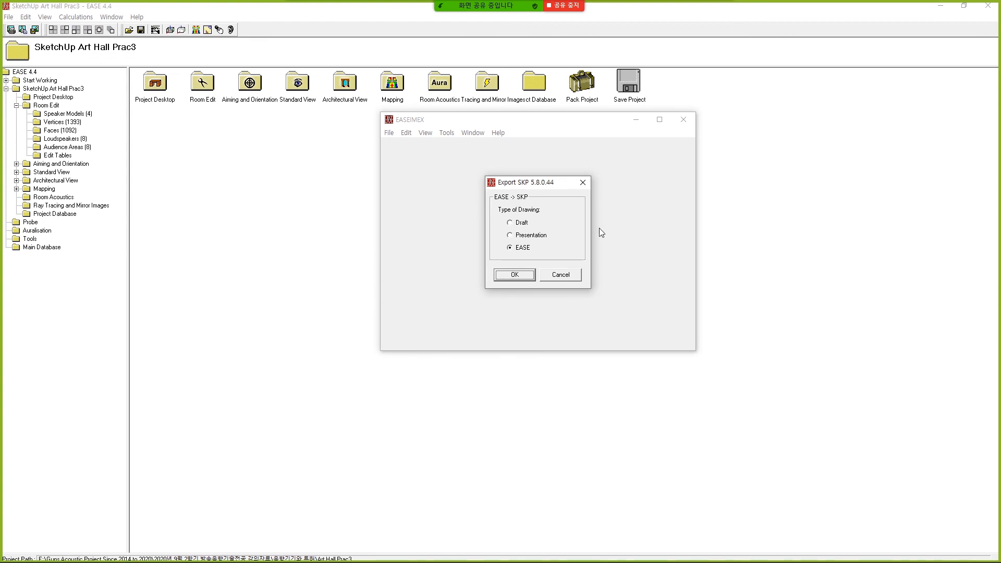
pyautogui.click(516, 228)
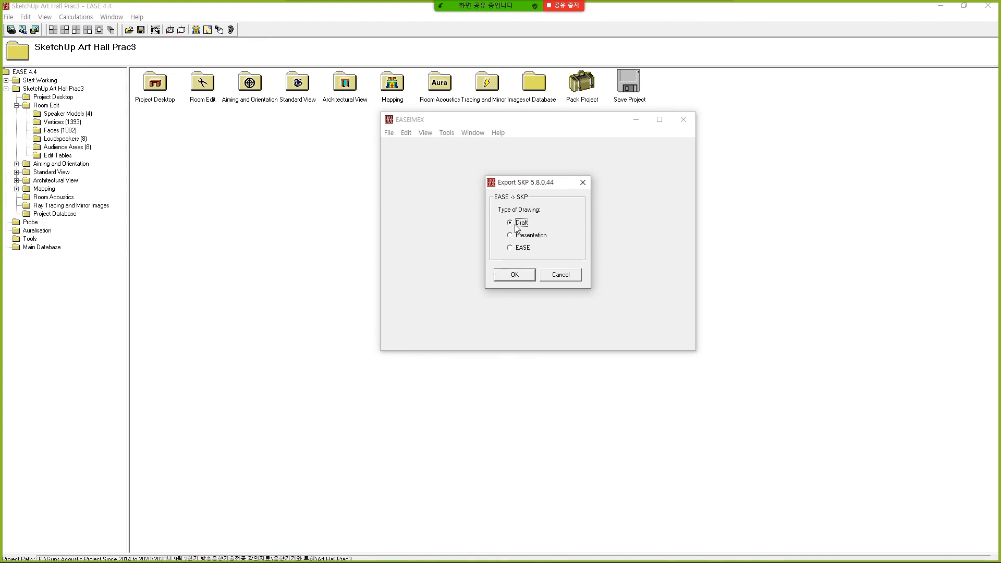
pyautogui.click(514, 278)
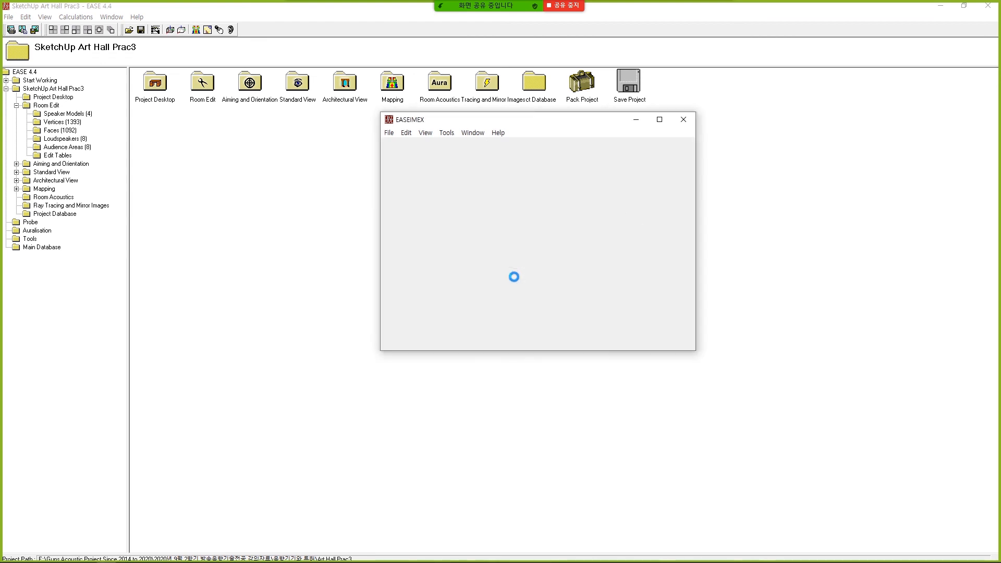